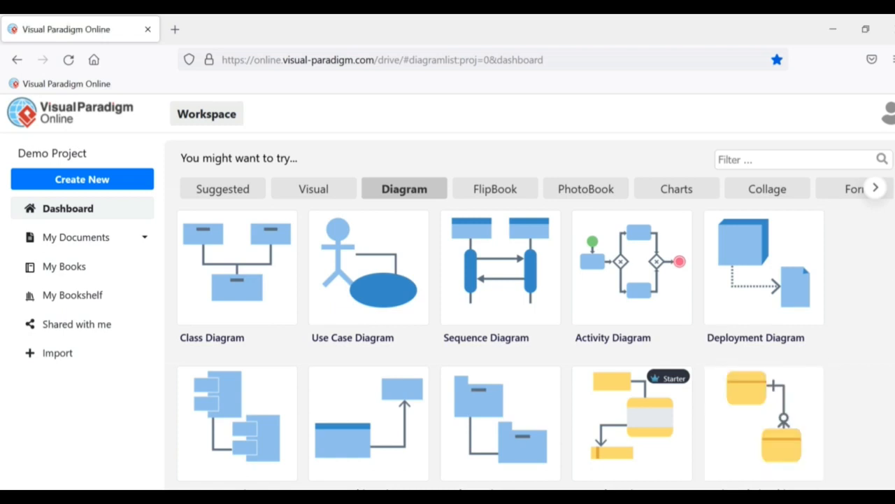
# Find the Cross-Functional Flowchart among the diagram types and create a blank diagram from it.
pyautogui.scroll(-5, 530, 311)
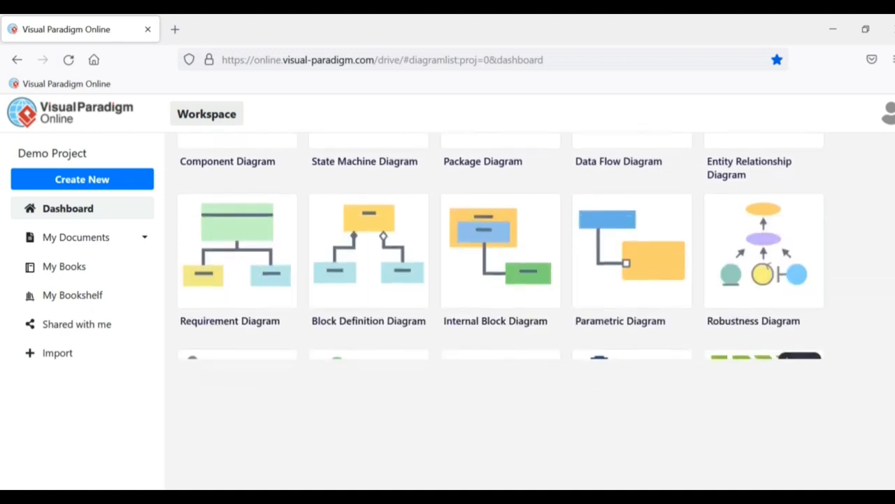
pyautogui.scroll(-5, 501, 303)
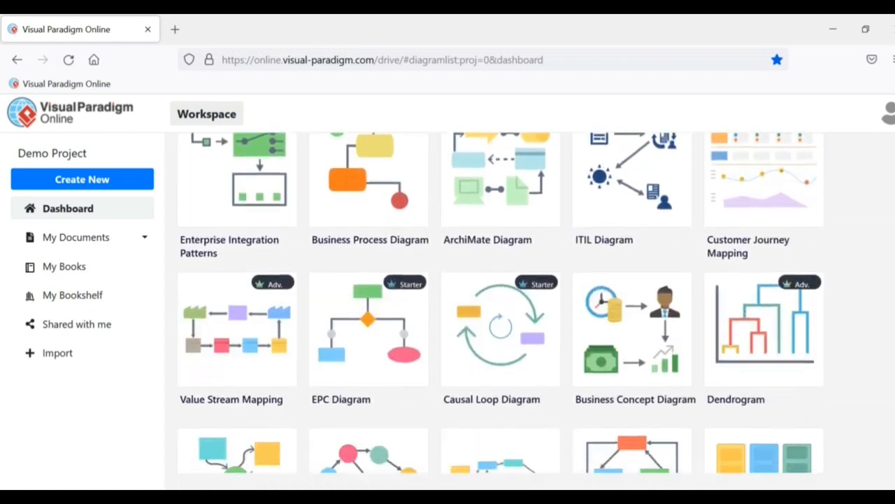
pyautogui.scroll(-6, 500, 308)
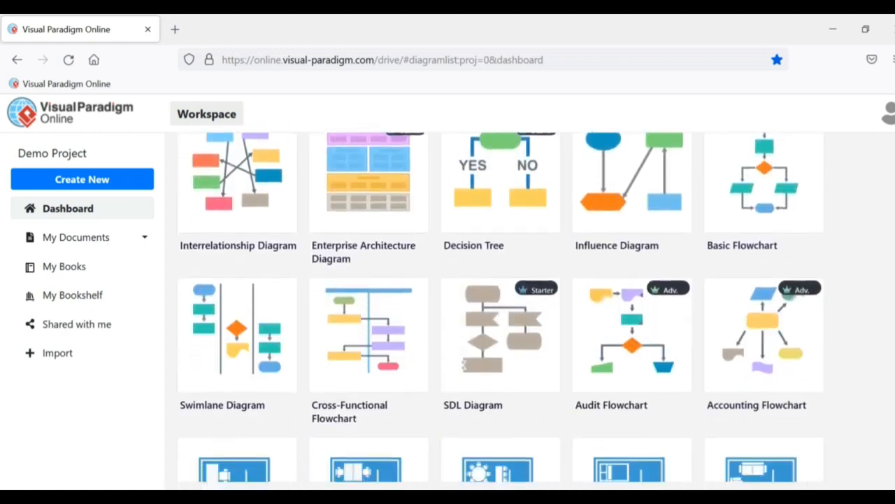
pyautogui.scroll(-2, 501, 308)
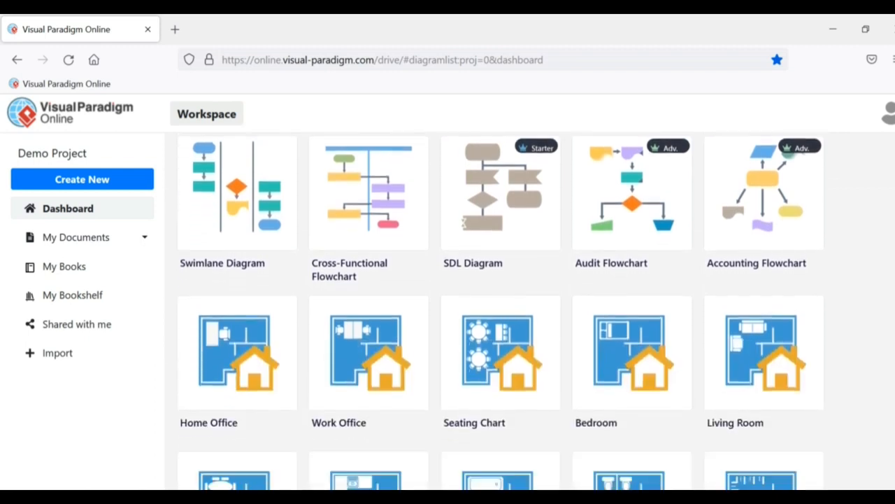
pyautogui.moveTo(359, 186)
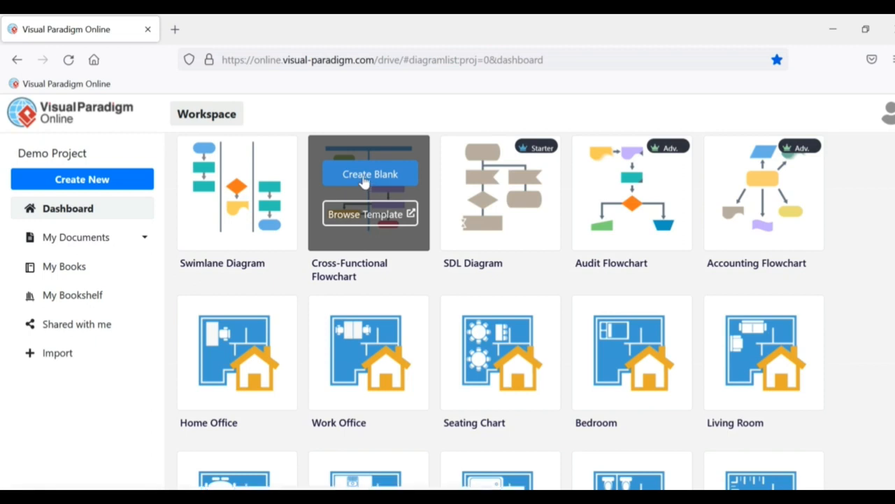
pyautogui.click(363, 181)
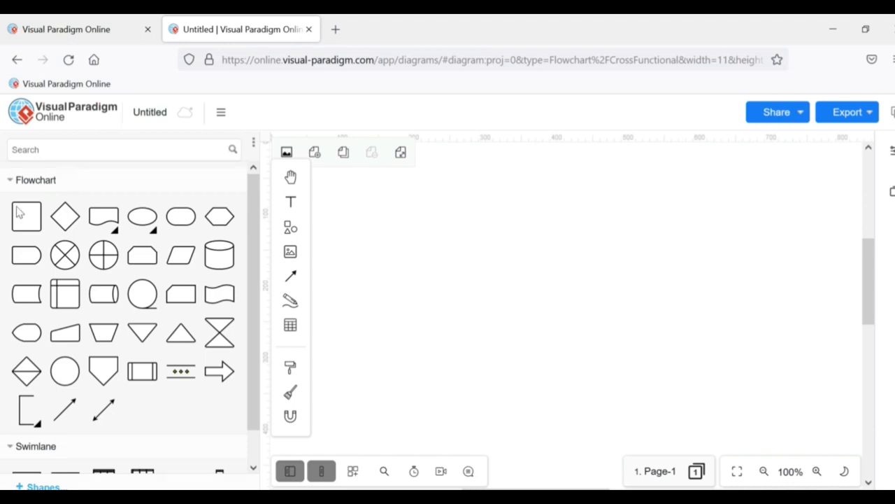
# Place a three-lane horizontal swimlane pool with a header across its upper edge on the canvas and widen it to about 726.
pyautogui.moveTo(88, 342)
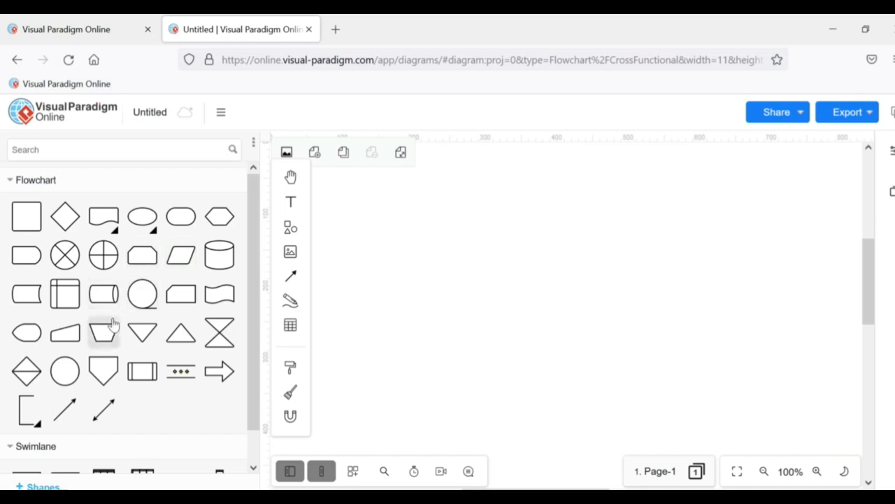
pyautogui.moveTo(11, 255)
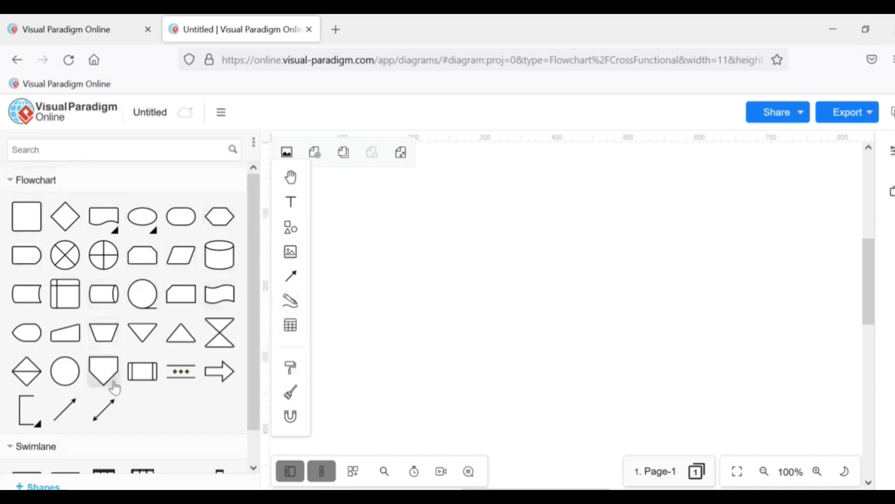
pyautogui.moveTo(114, 387)
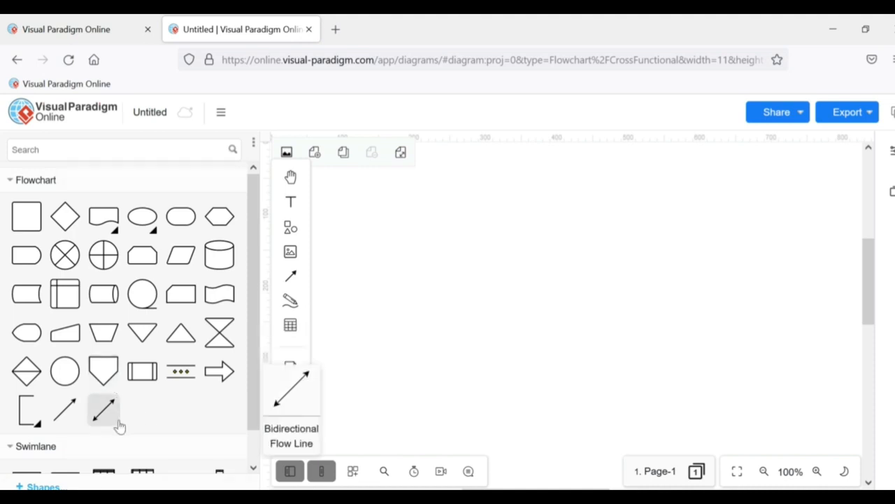
pyautogui.scroll(-1, 249, 336)
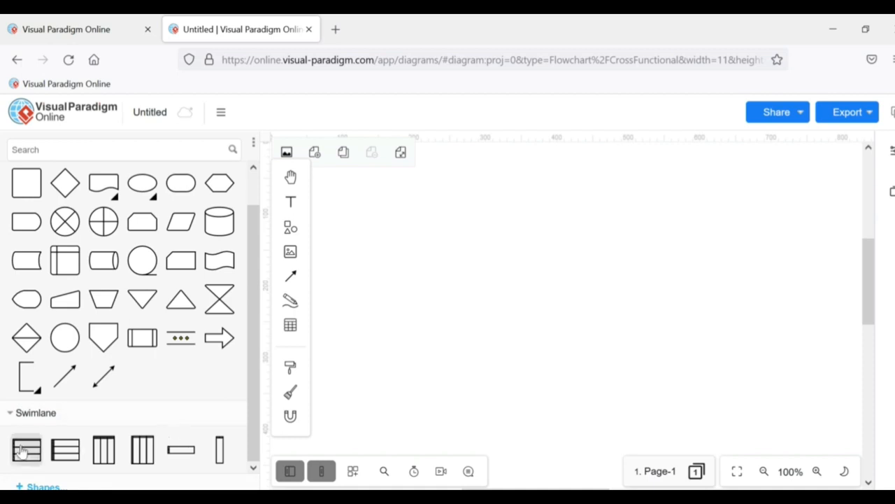
pyautogui.moveTo(25, 449); pyautogui.dragTo(424, 273)
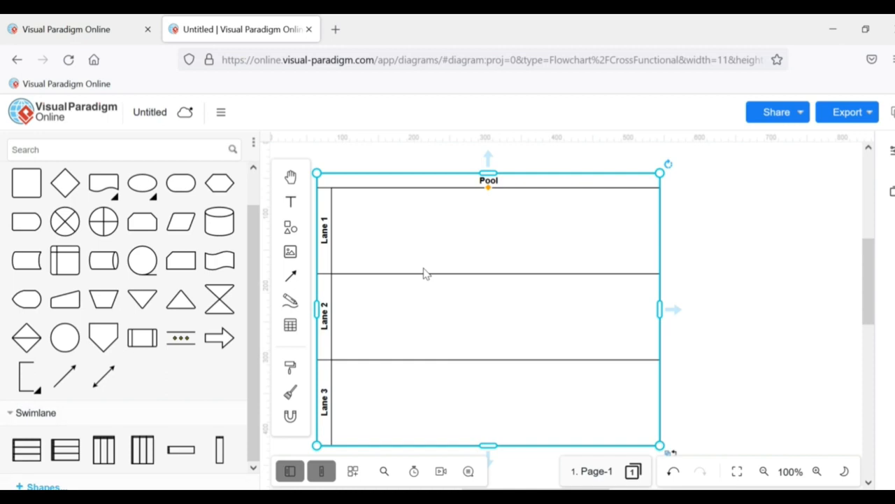
pyautogui.moveTo(660, 309); pyautogui.dragTo(836, 299)
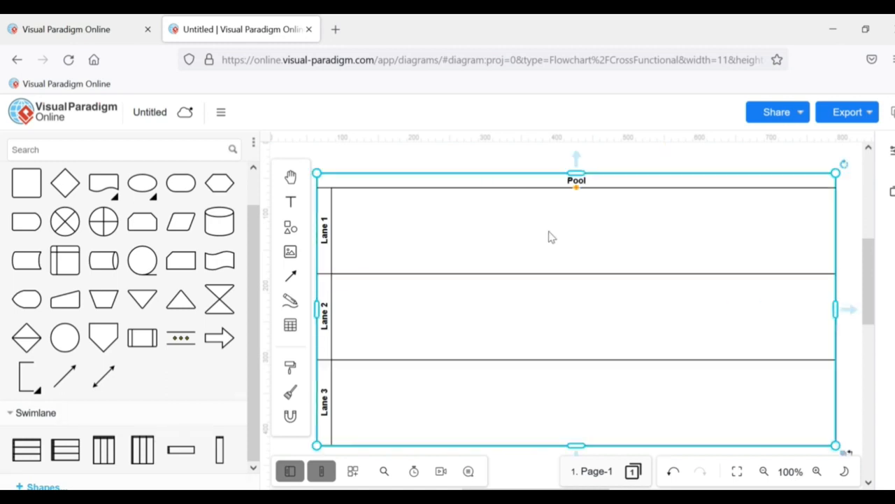
pyautogui.click(523, 169)
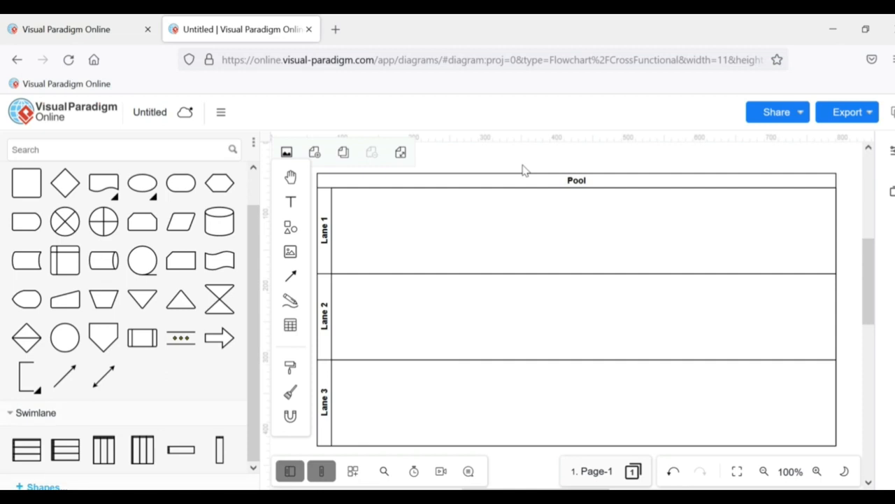
# Rename Lane 1 of the pool as "Catalog Management".
pyautogui.click(324, 226)
pyautogui.doubleClick(324, 225)
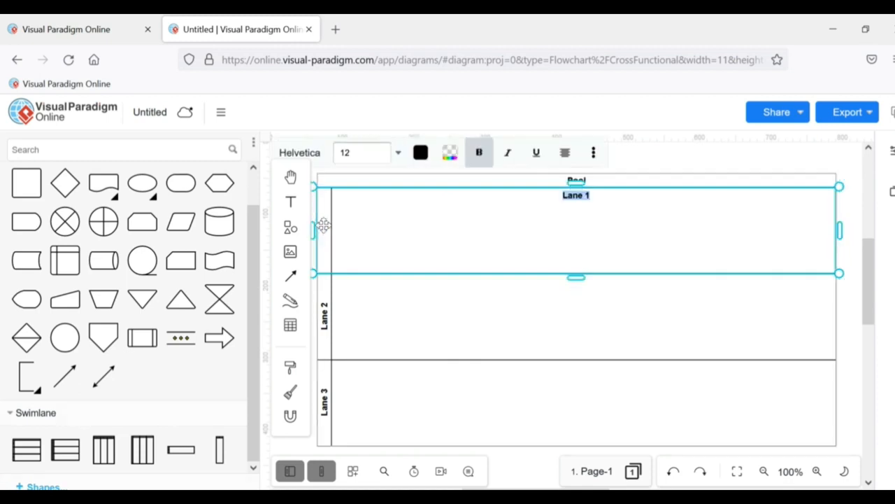
pyautogui.click(490, 302)
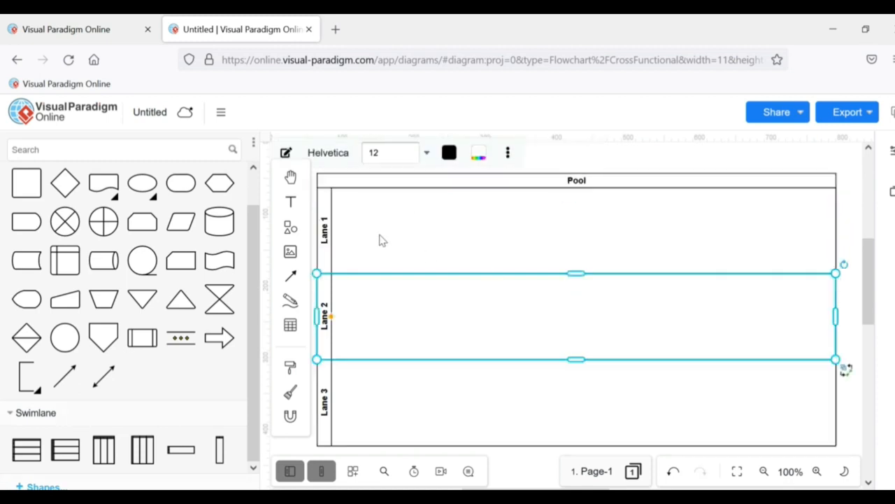
pyautogui.doubleClick(325, 224)
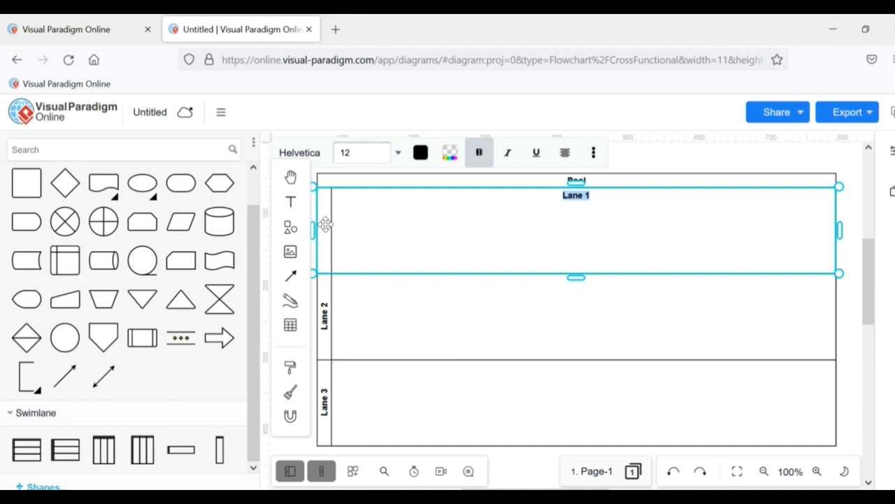
pyautogui.write('Cata')
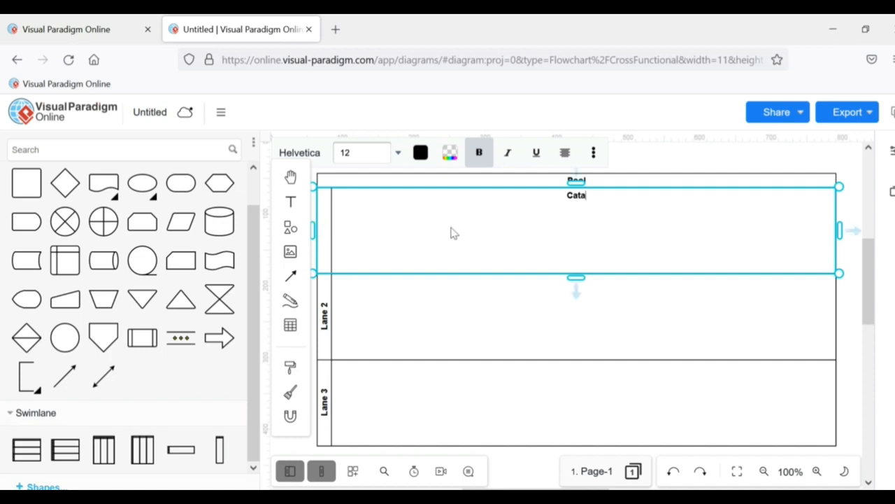
pyautogui.write('log Management')
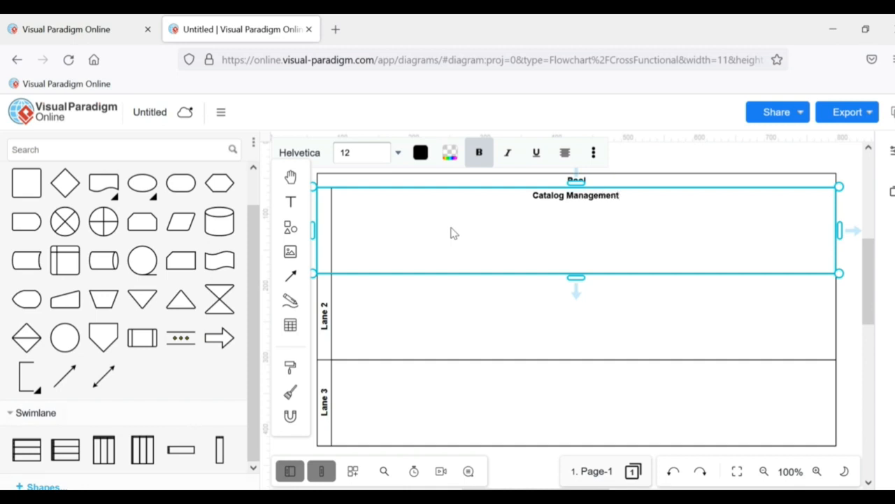
pyautogui.click(508, 317)
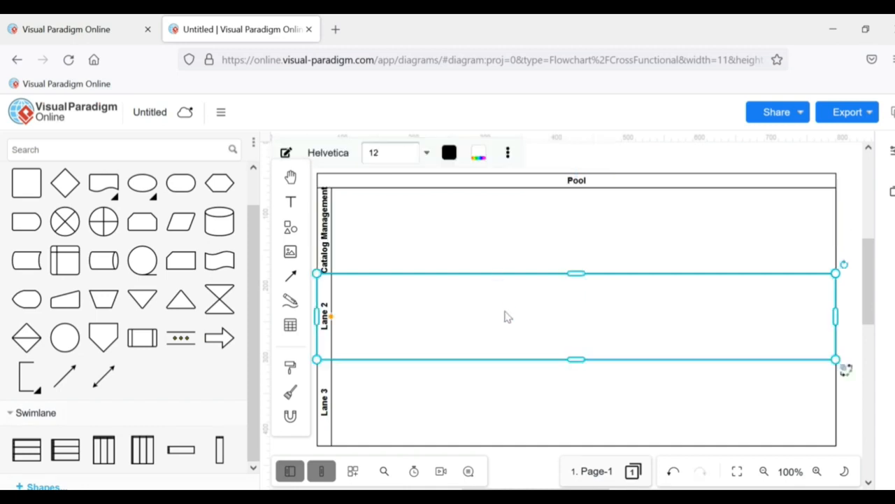
# Resize Lane 2 by its horizontal borders, making it considerably taller so that it takes up most of the space above Lane 3's lower edge.
pyautogui.moveTo(579, 274); pyautogui.dragTo(584, 302)
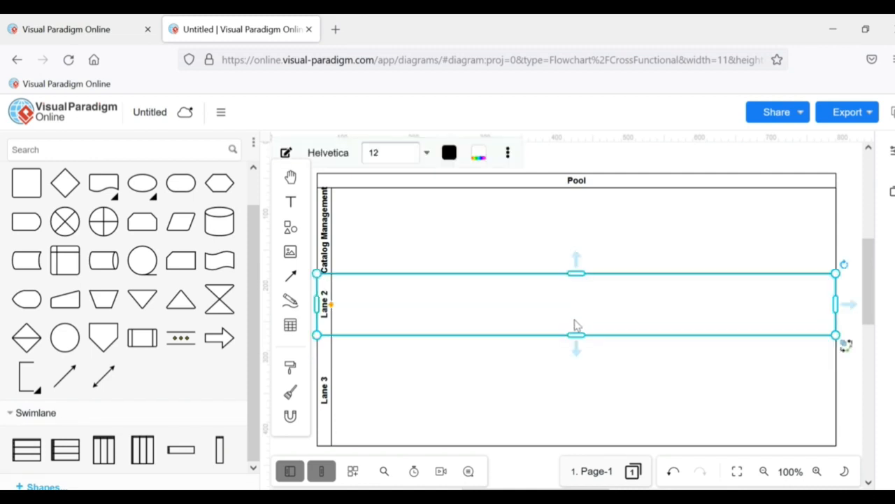
pyautogui.moveTo(576, 335); pyautogui.dragTo(578, 391)
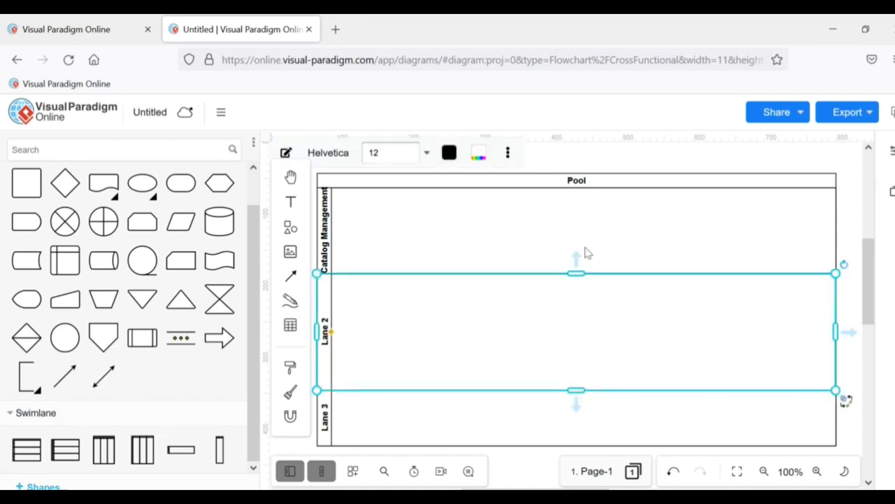
pyautogui.moveTo(576, 272); pyautogui.dragTo(580, 312)
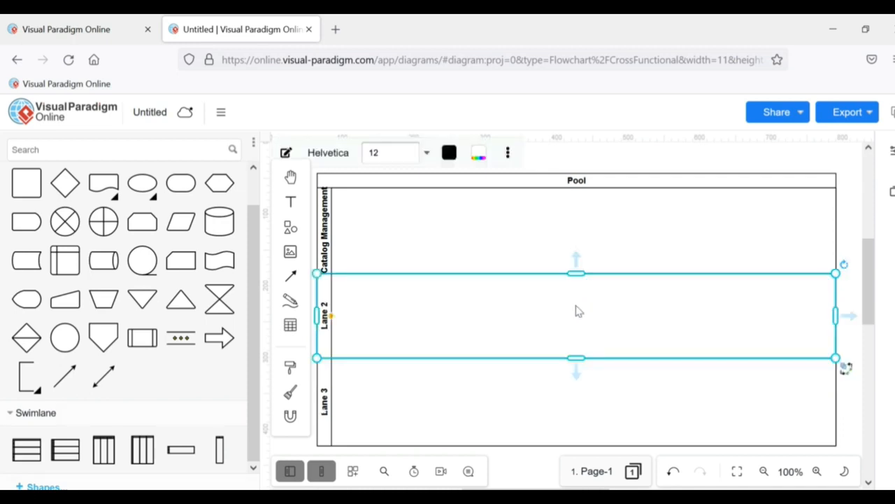
pyautogui.moveTo(576, 272); pyautogui.dragTo(575, 350)
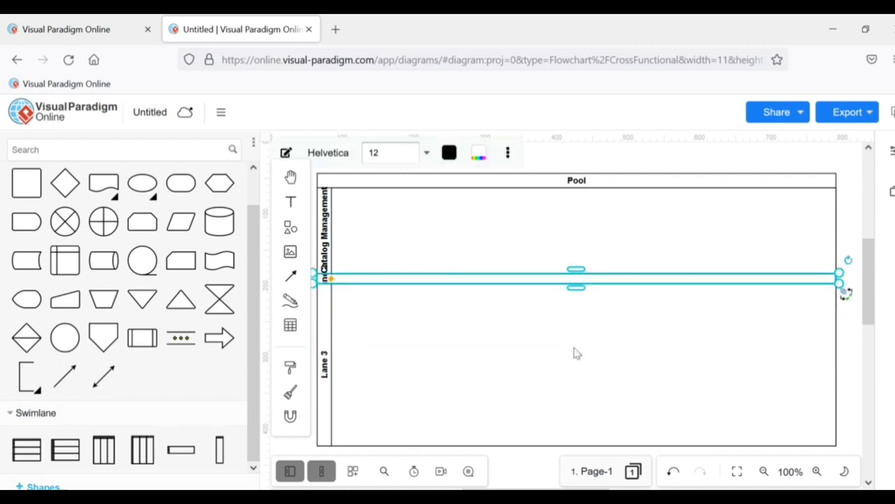
pyautogui.moveTo(576, 286); pyautogui.dragTo(574, 439)
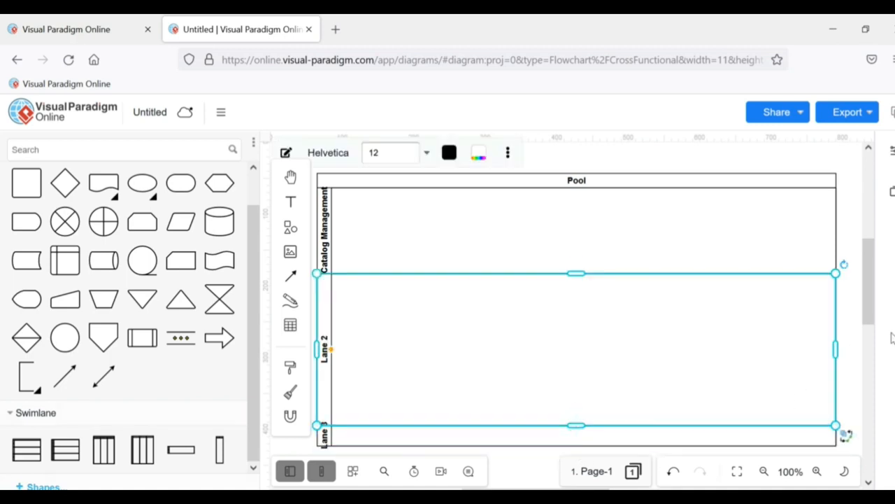
# Extend the lower edge of Lane 3 downward to make the lane about 171 high.
pyautogui.moveTo(872, 312); pyautogui.dragTo(874, 356)
pyautogui.click(641, 267)
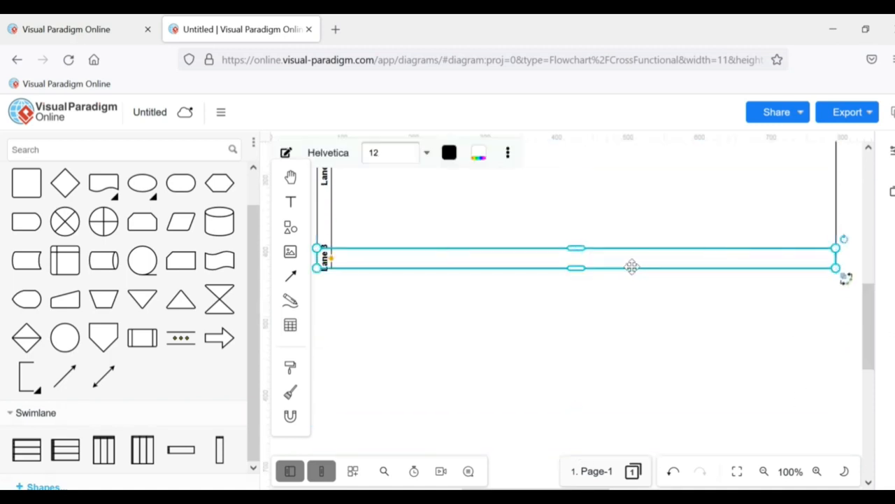
pyautogui.moveTo(577, 268); pyautogui.dragTo(575, 369)
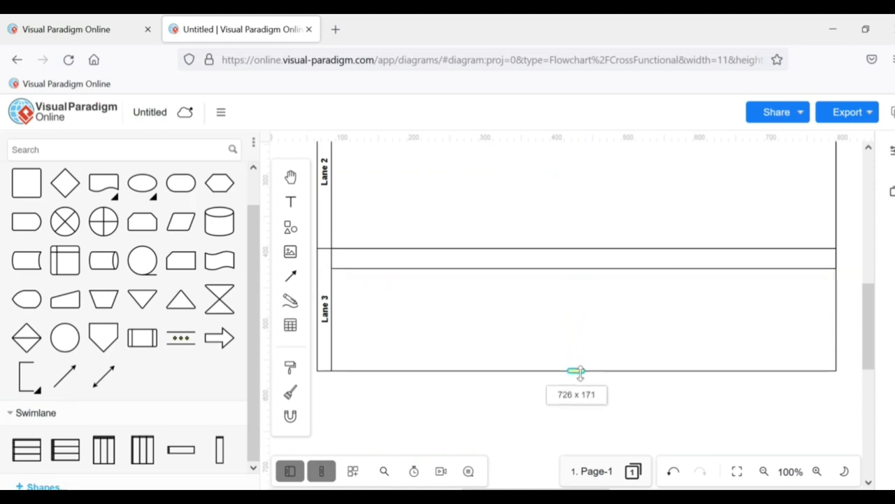
pyautogui.moveTo(576, 247); pyautogui.dragTo(582, 305)
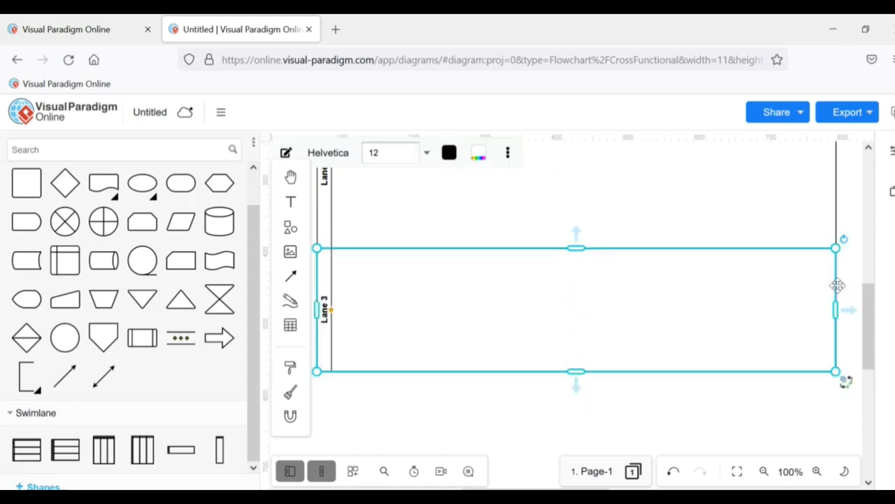
# Lower the bottom edge of the Catalog Management lane so its height fits the full lane title.
pyautogui.moveTo(870, 319); pyautogui.dragTo(868, 256)
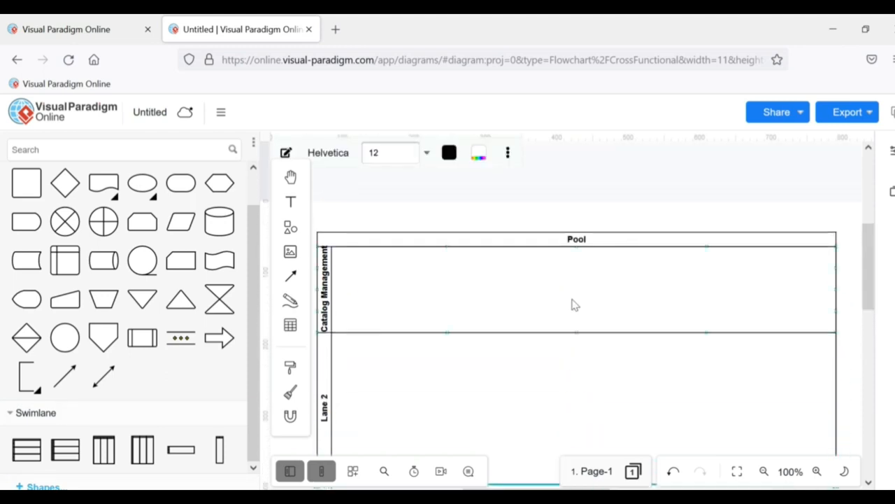
pyautogui.click(575, 320)
pyautogui.moveTo(576, 333); pyautogui.dragTo(575, 365)
pyautogui.click(493, 335)
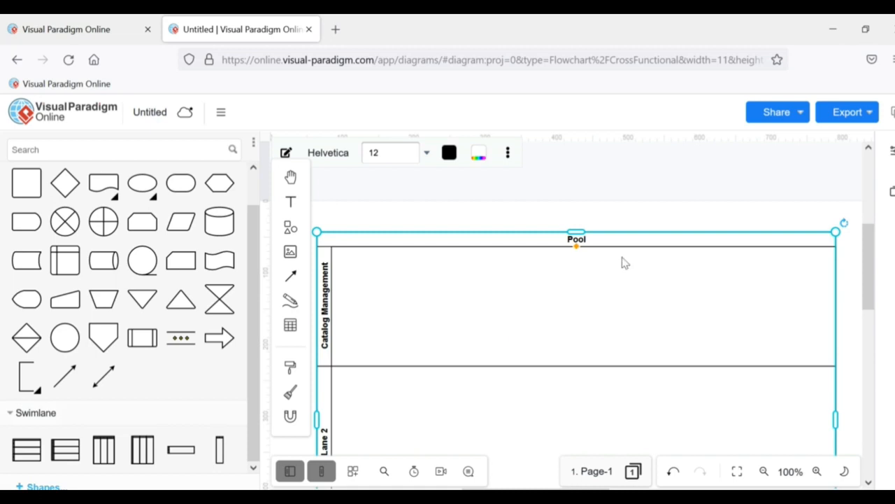
# Rename the pool header as "eCommerce Website".
pyautogui.doubleClick(593, 240)
pyautogui.write('eCo')
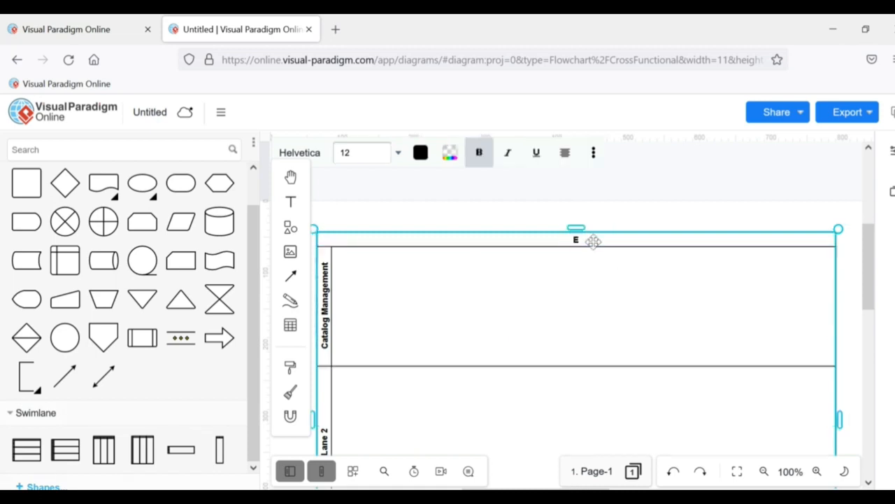
pyautogui.write('mmerce')
pyautogui.hotkey('ctrl', 'a')
pyautogui.click(613, 240)
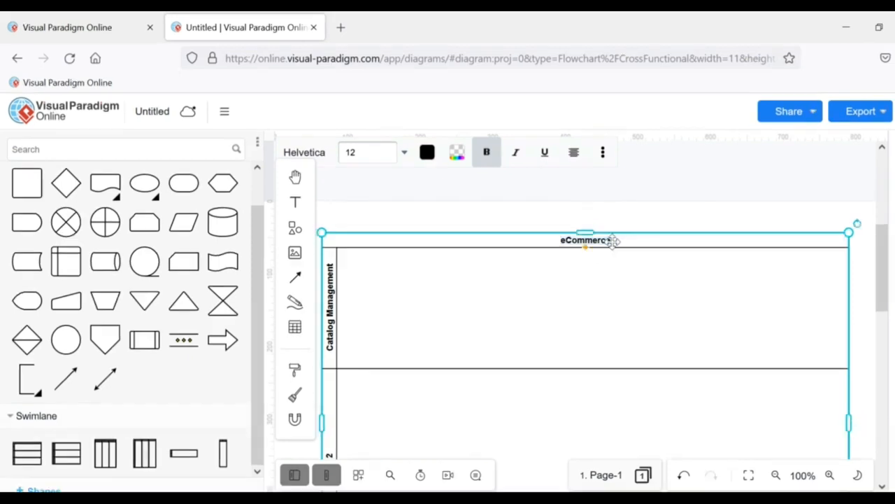
pyautogui.doubleClick(610, 241)
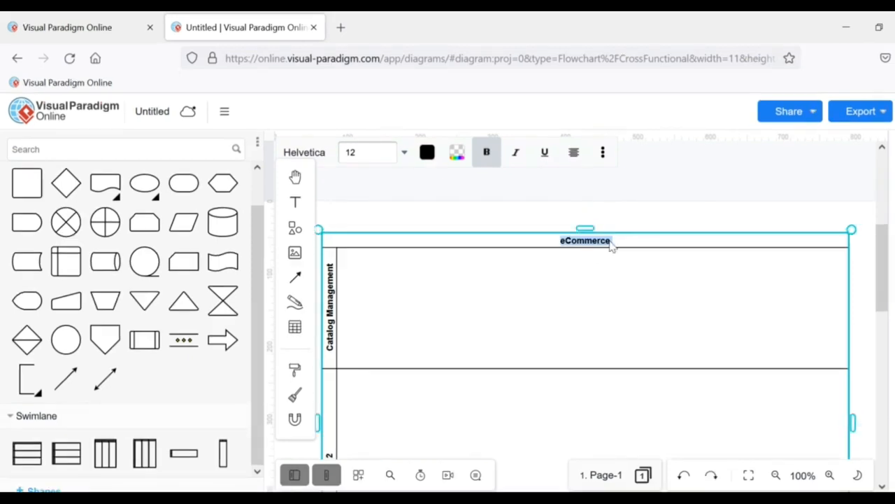
pyautogui.click(611, 242)
pyautogui.write('Website')
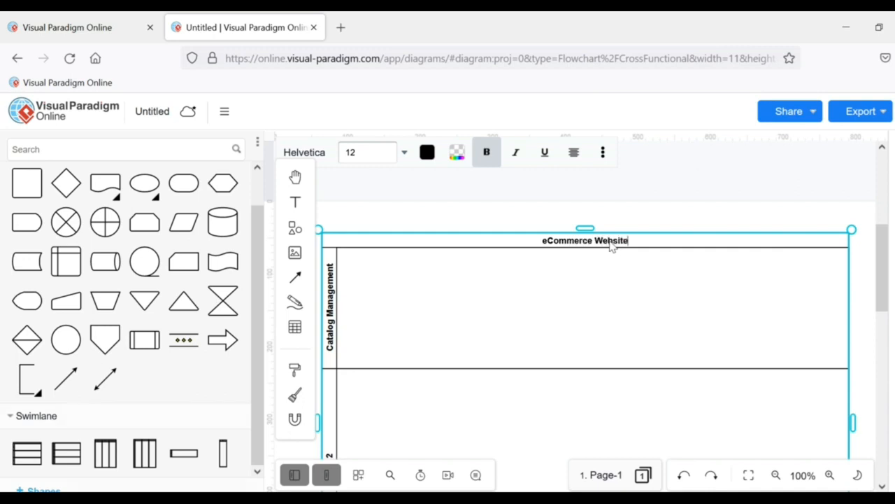
pyautogui.click(658, 291)
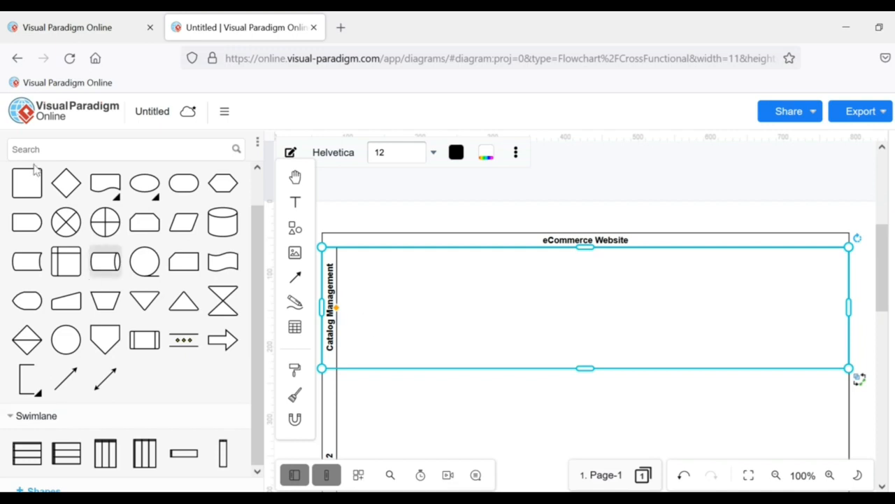
# Place a small ellipse from the flowchart shapes at the upper start of the Catalog Management lane.
pyautogui.moveTo(157, 193)
pyautogui.moveTo(157, 193); pyautogui.dragTo(389, 281)
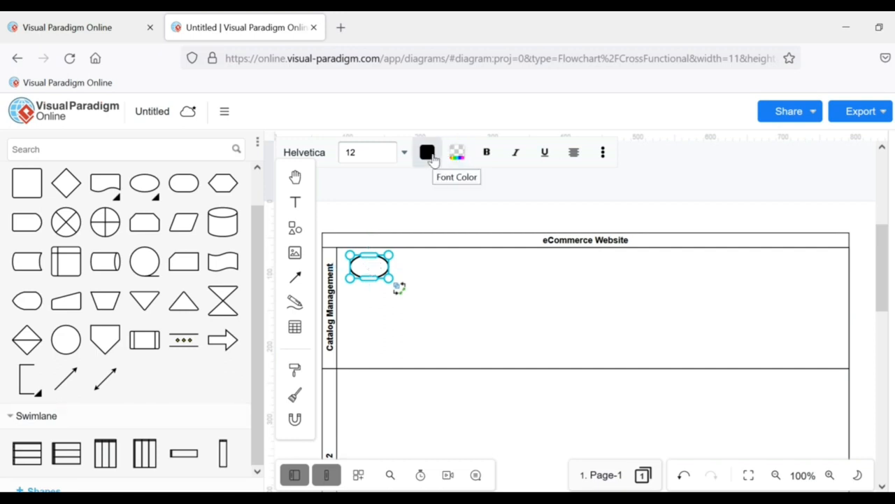
pyautogui.click(455, 158)
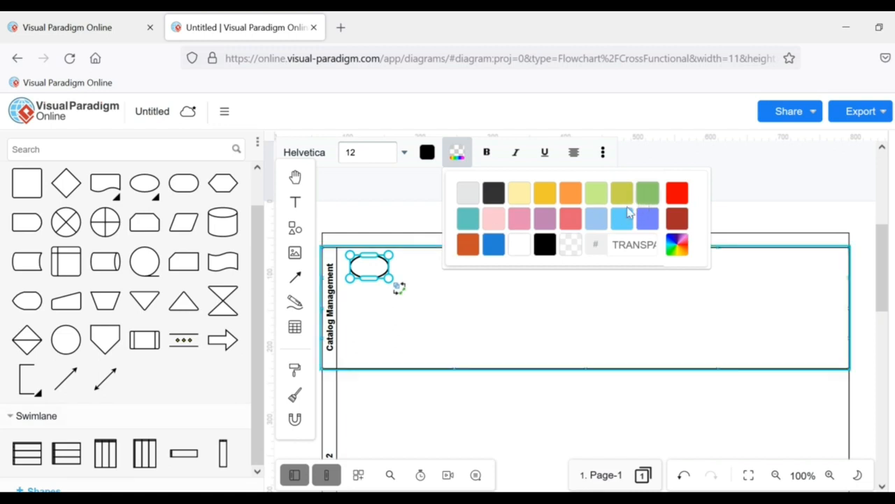
pyautogui.click(532, 243)
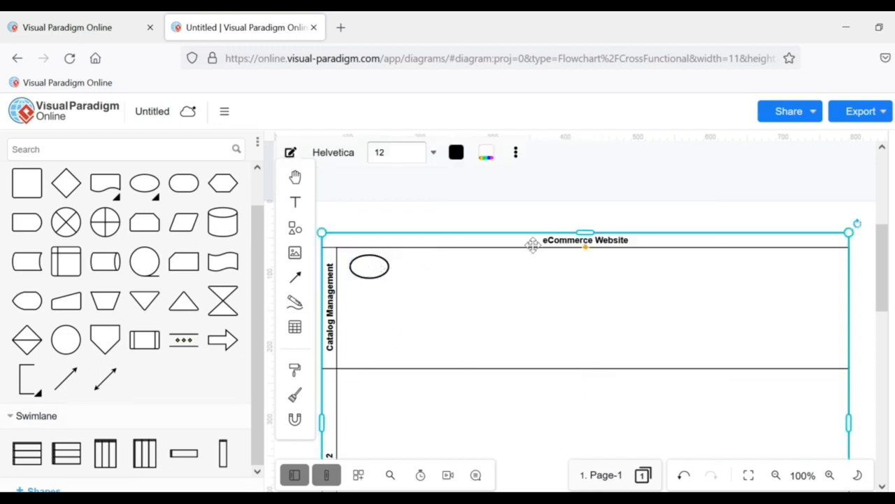
pyautogui.doubleClick(371, 266)
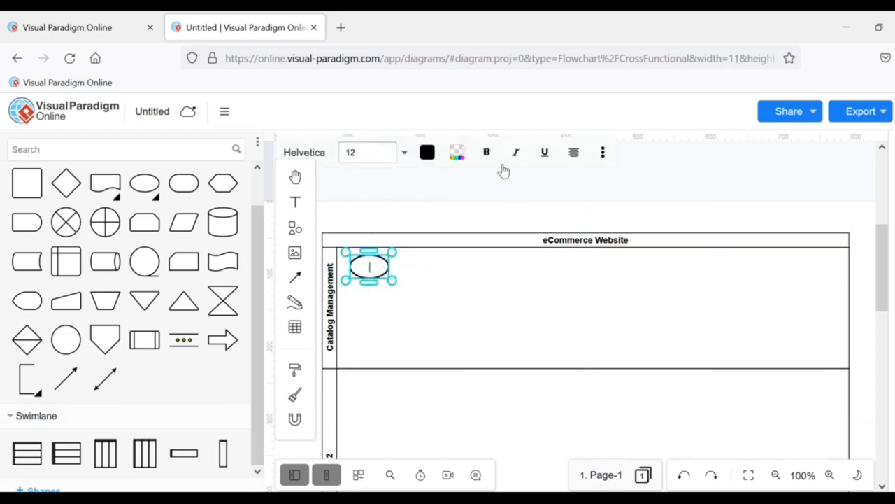
pyautogui.click(456, 152)
pyautogui.click(416, 291)
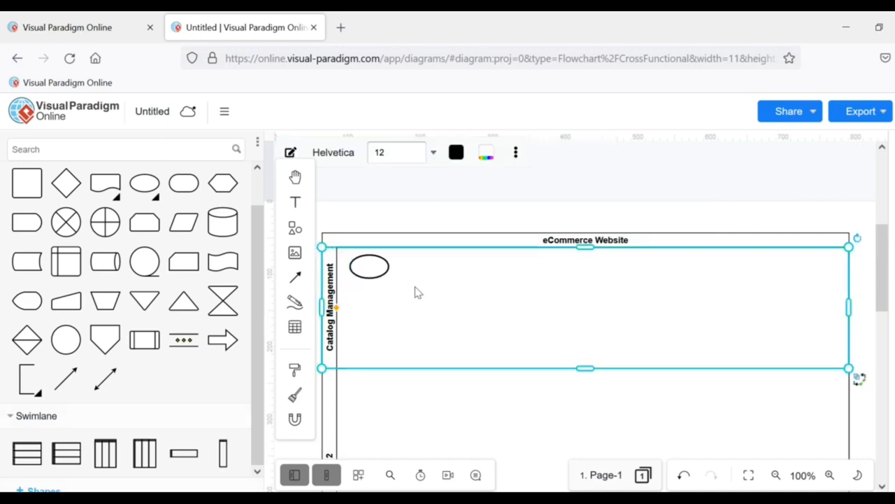
# Fill the ellipse at the start of the Catalog Management lane with green and label it "Start".
pyautogui.click(388, 277)
pyautogui.click(482, 161)
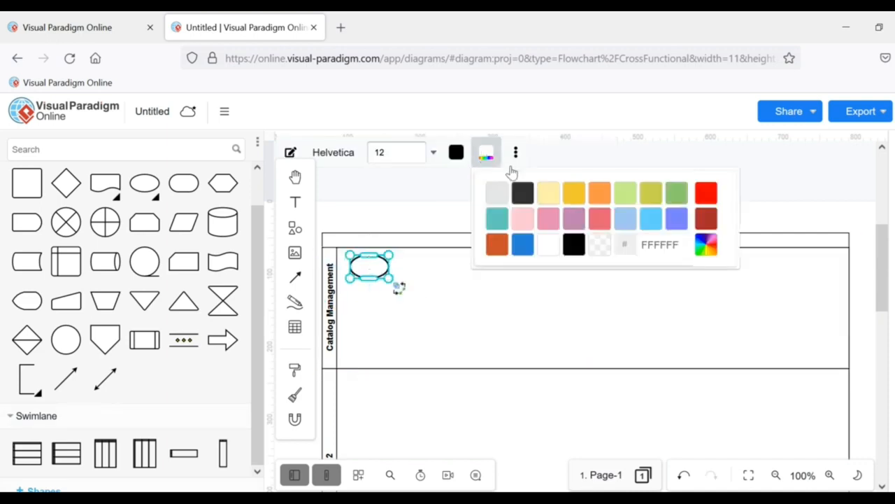
pyautogui.click(676, 197)
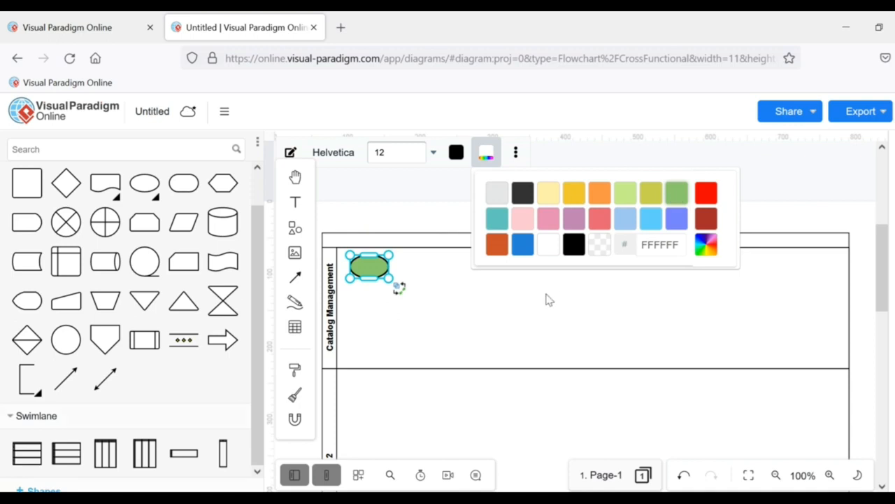
pyautogui.click(546, 300)
pyautogui.click(364, 264)
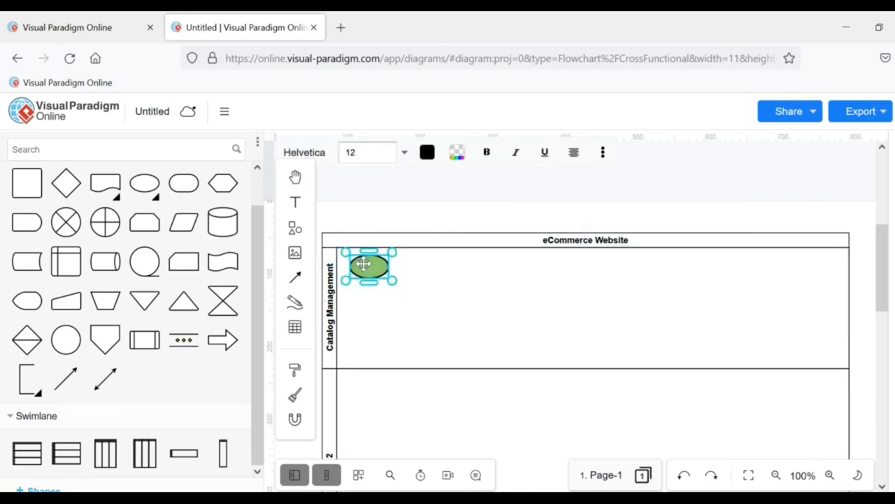
pyautogui.write('Start')
pyautogui.click(431, 288)
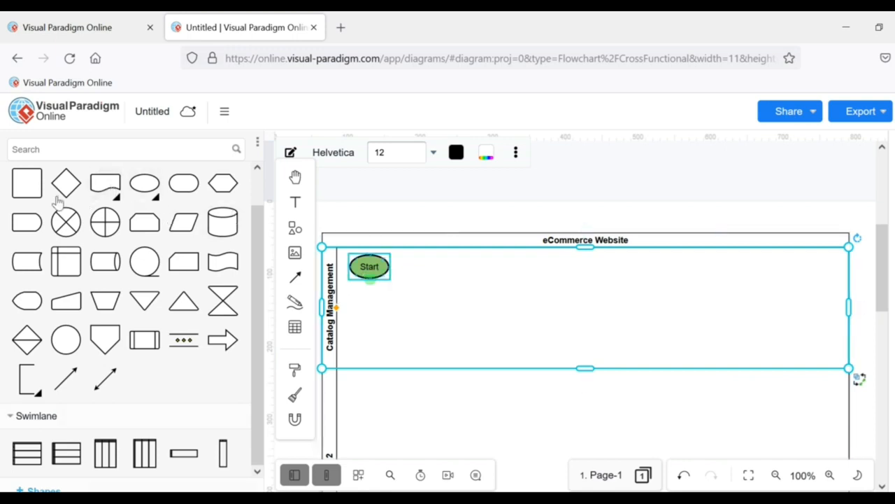
# Place a process rectangle beside the Start ellipse, shrink it, and line up the two shapes at the same height.
pyautogui.moveTo(25, 189); pyautogui.dragTo(453, 302)
pyautogui.moveTo(460, 252); pyautogui.dragTo(461, 278)
pyautogui.moveTo(499, 306); pyautogui.dragTo(482, 271)
pyautogui.moveTo(369, 266); pyautogui.dragTo(369, 279)
pyautogui.moveTo(462, 276); pyautogui.dragTo(464, 280)
# Label the new rectangle "Create Catalogs".
pyautogui.doubleClick(464, 280)
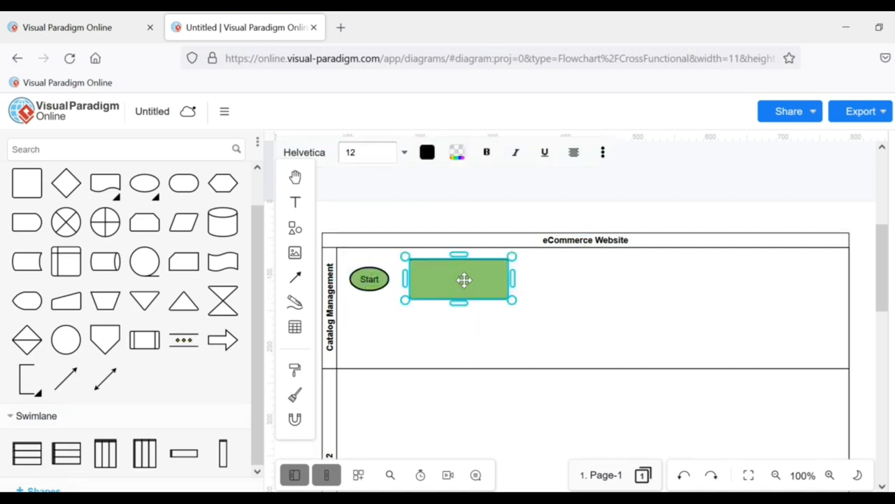
pyautogui.write('Create Catalogs')
pyautogui.click(405, 290)
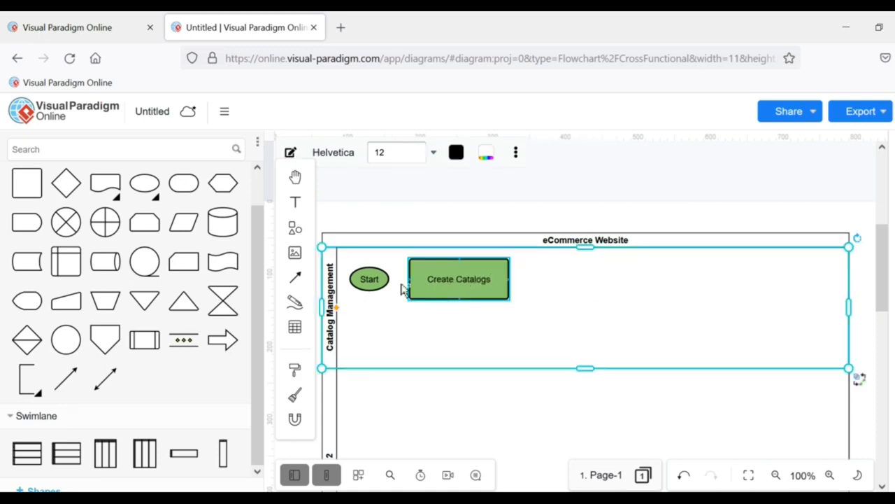
# Connect the Start ellipse to the Create Catalogs rectangle with an arrow.
pyautogui.moveTo(418, 285)
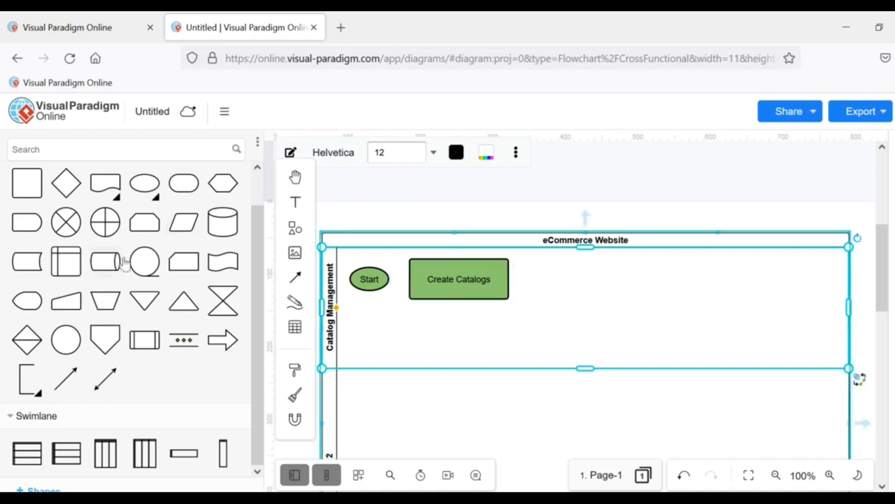
pyautogui.moveTo(395, 279); pyautogui.dragTo(406, 280)
pyautogui.click(405, 279)
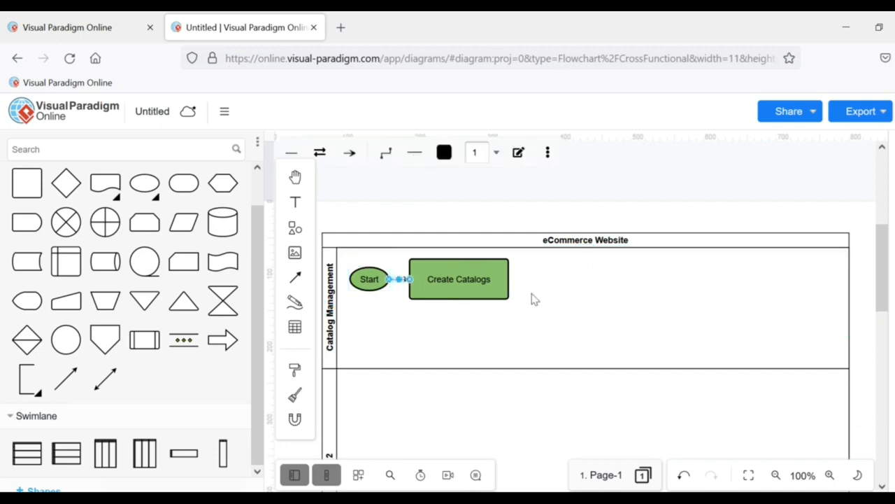
pyautogui.click(516, 296)
pyautogui.click(422, 295)
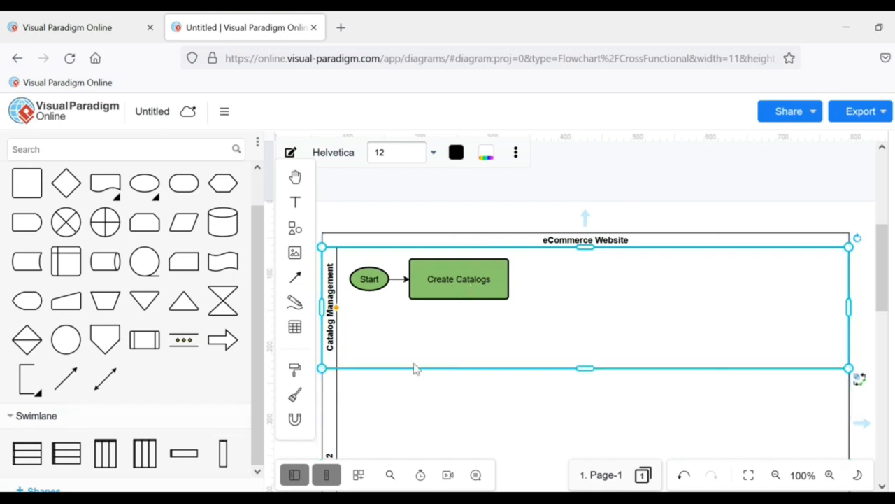
# Add a vertical lane across the Create Catalogs area of the pool and name it "Admin".
pyautogui.moveTo(223, 453); pyautogui.dragTo(478, 340)
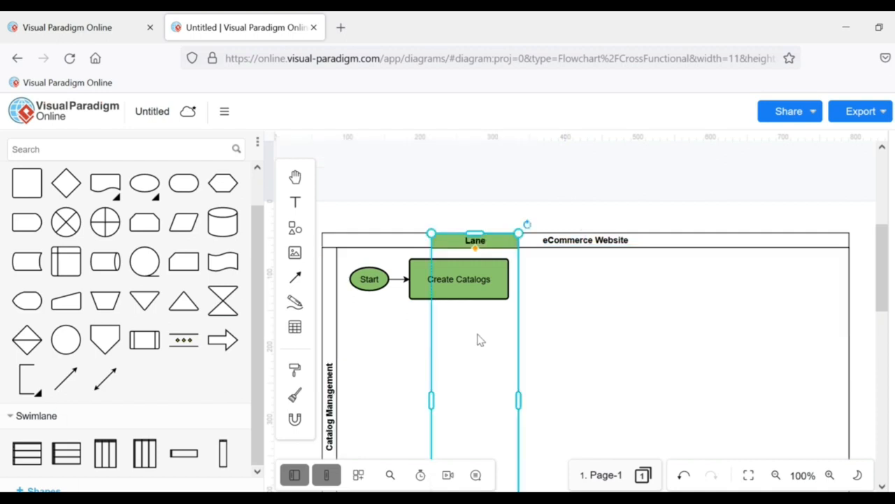
pyautogui.doubleClick(480, 241)
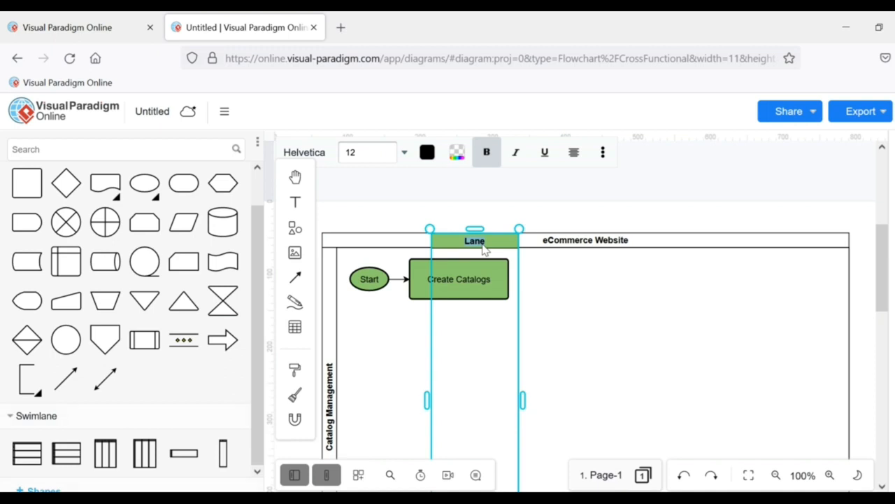
pyautogui.write('Admin')
pyautogui.click(647, 328)
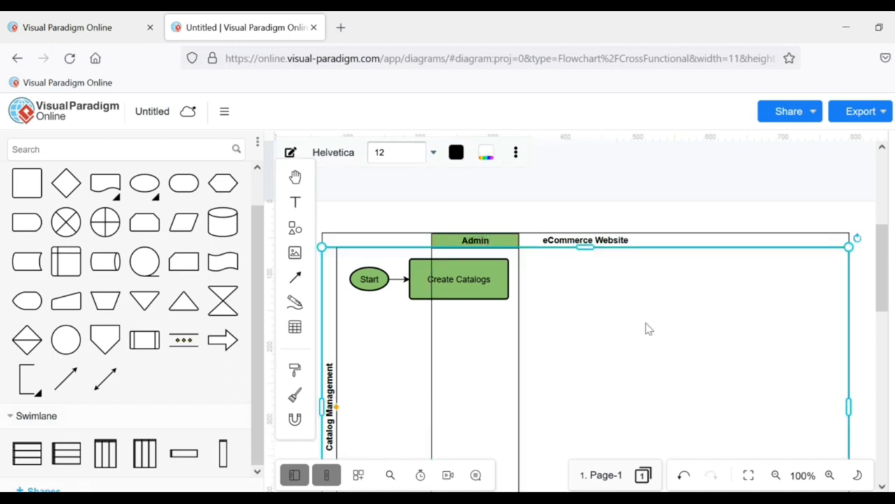
# Extend the Admin lane's left edge to the Catalog Management title strip so that it encloses the Start ellipse and Create Catalogs rectangle.
pyautogui.click(439, 341)
pyautogui.moveTo(431, 399); pyautogui.dragTo(339, 378)
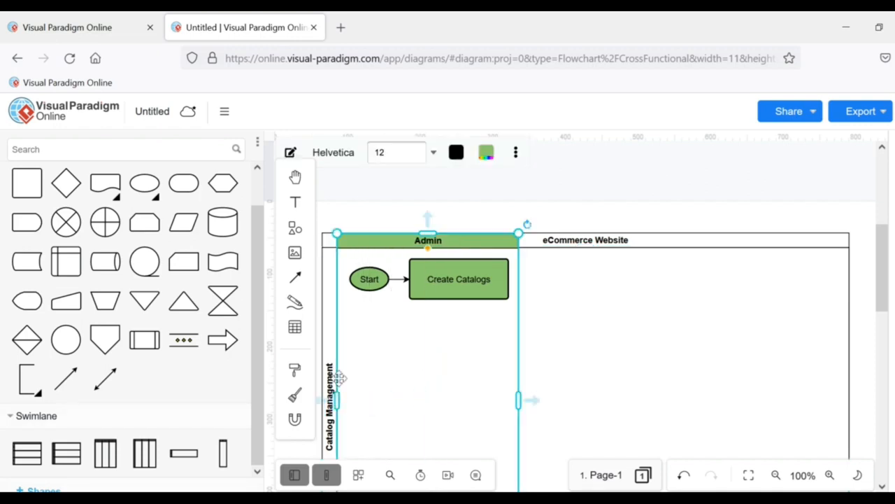
pyautogui.click(602, 376)
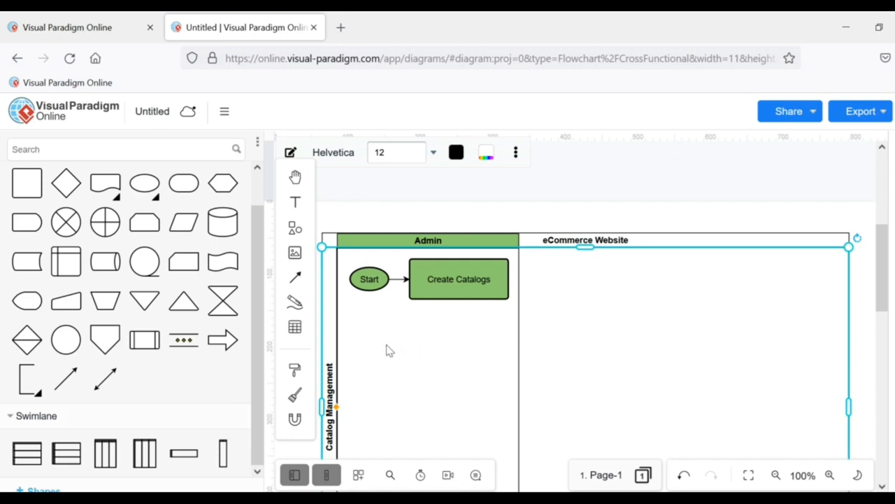
pyautogui.click(331, 323)
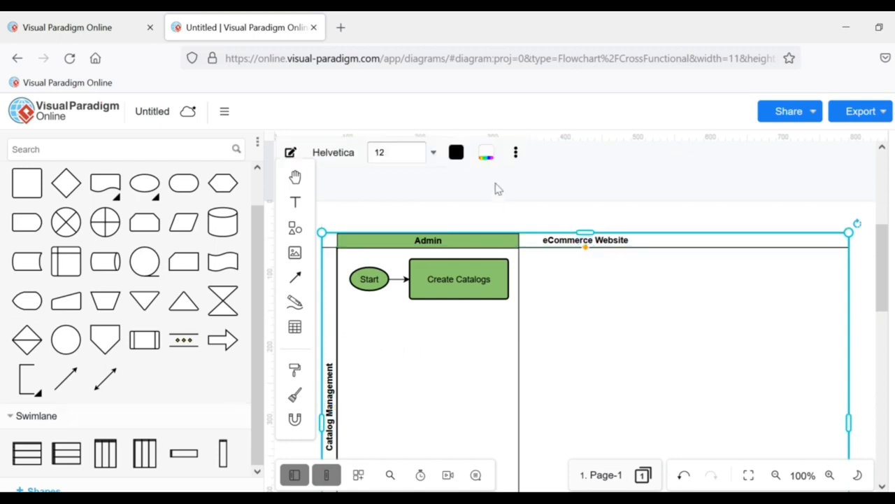
pyautogui.click(486, 154)
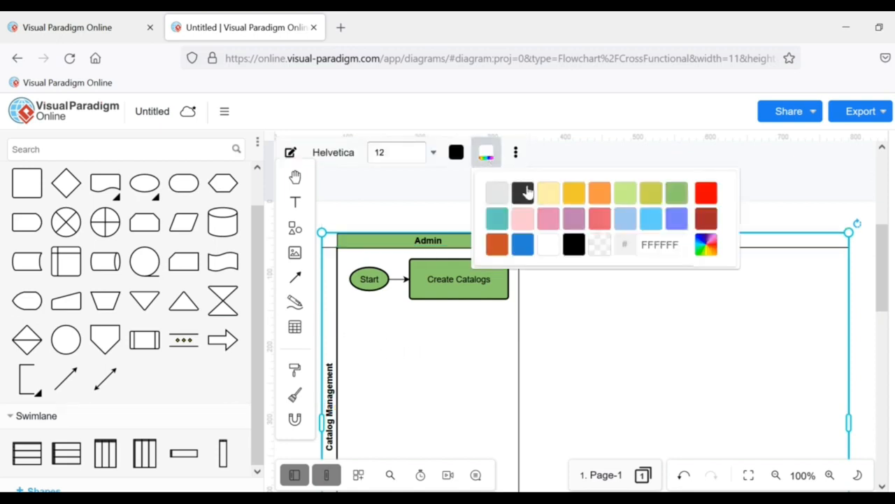
pyautogui.click(599, 196)
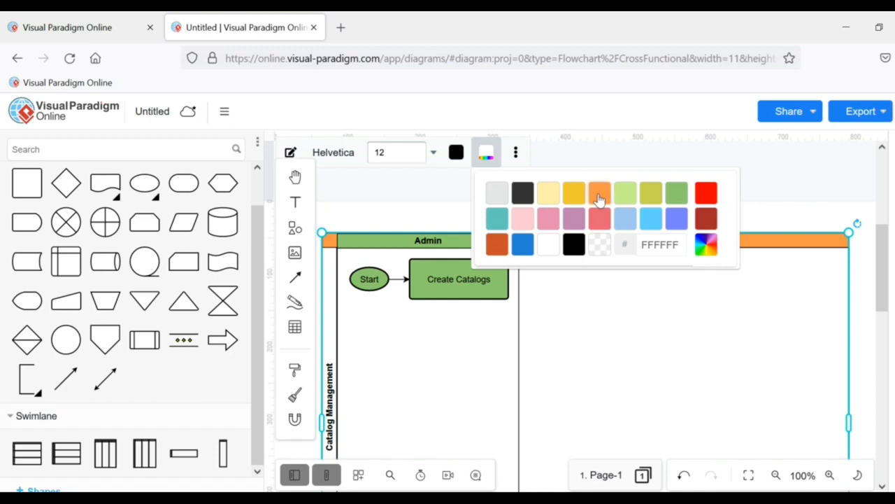
pyautogui.click(722, 322)
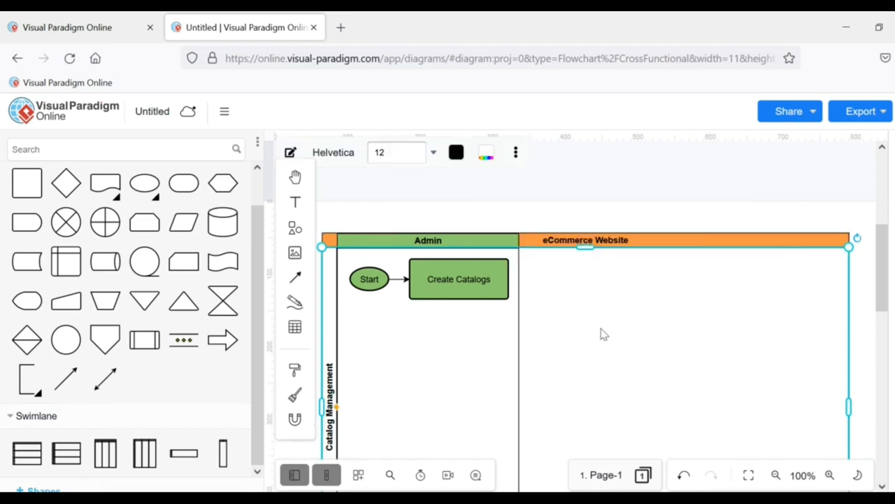
pyautogui.hotkey('ctrl', 'z')
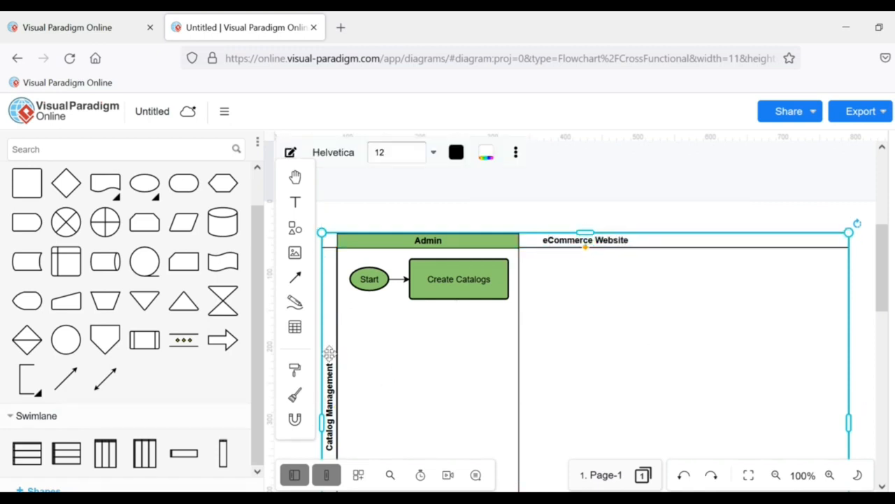
# Fill the Catalog Management lane's title strip with orange.
pyautogui.click(329, 353)
pyautogui.click(486, 153)
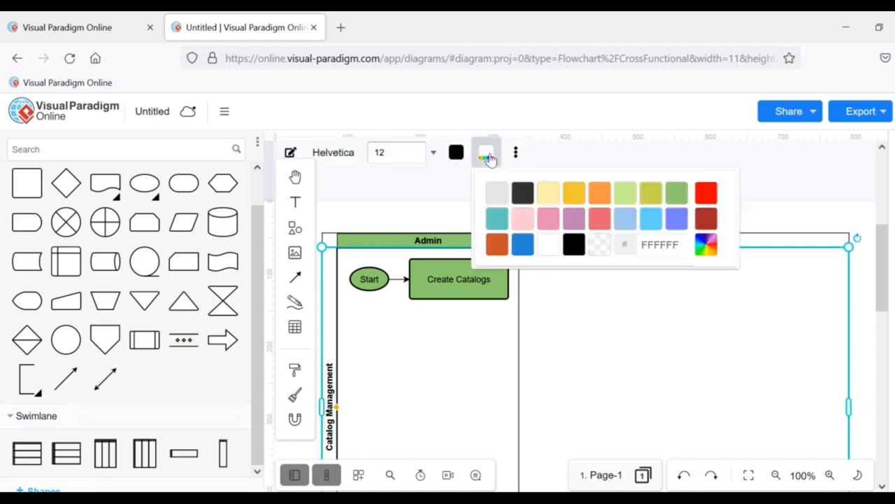
pyautogui.click(600, 196)
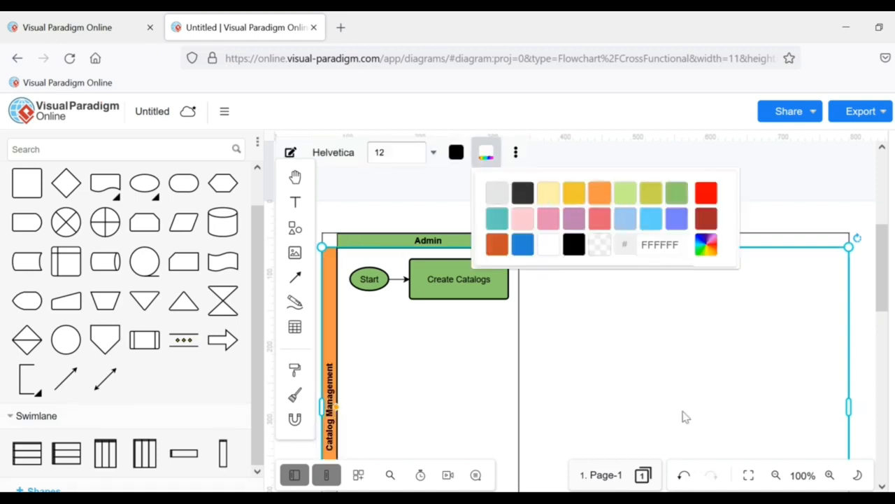
pyautogui.click(686, 417)
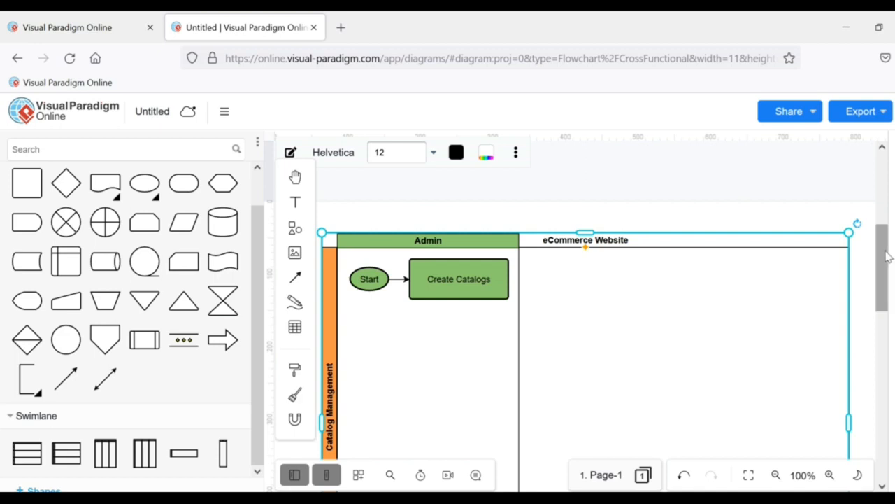
pyautogui.moveTo(890, 259); pyautogui.dragTo(887, 264)
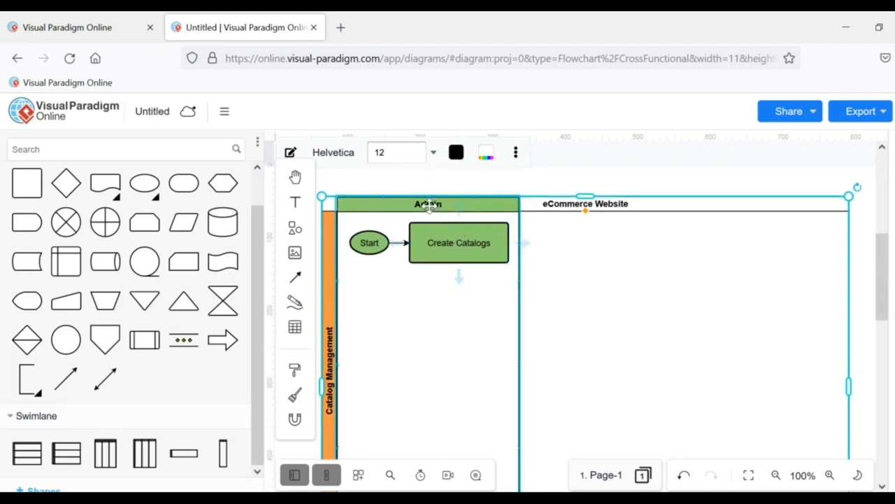
pyautogui.click(587, 277)
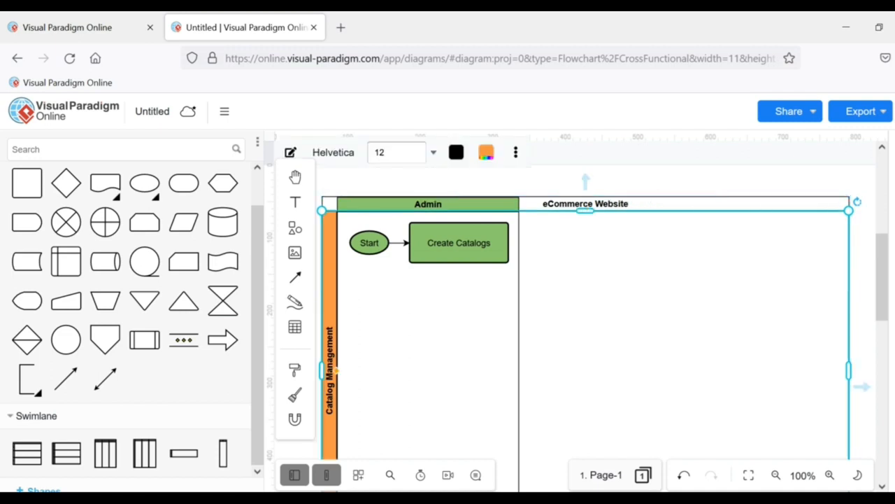
pyautogui.moveTo(886, 247)
pyautogui.mouseDown()
pyautogui.moveTo(886, 289)
pyautogui.moveTo(881, 244)
pyautogui.moveTo(883, 255)
pyautogui.mouseUp()
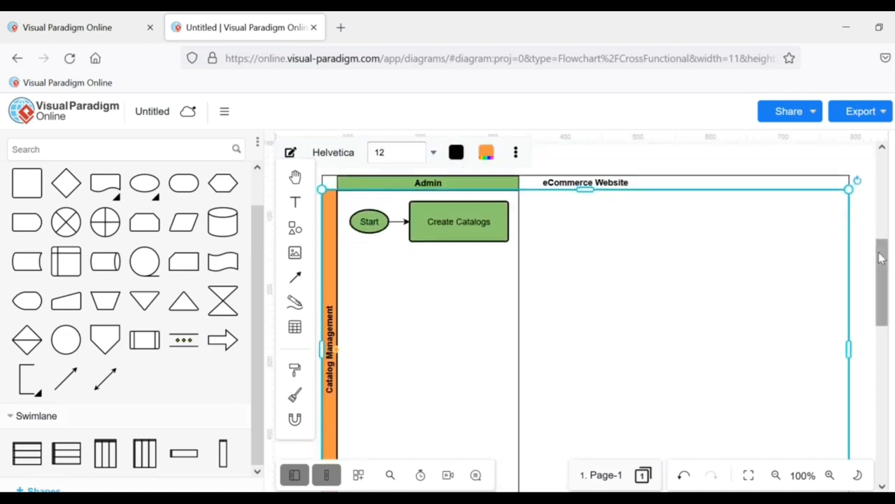
pyautogui.click(516, 249)
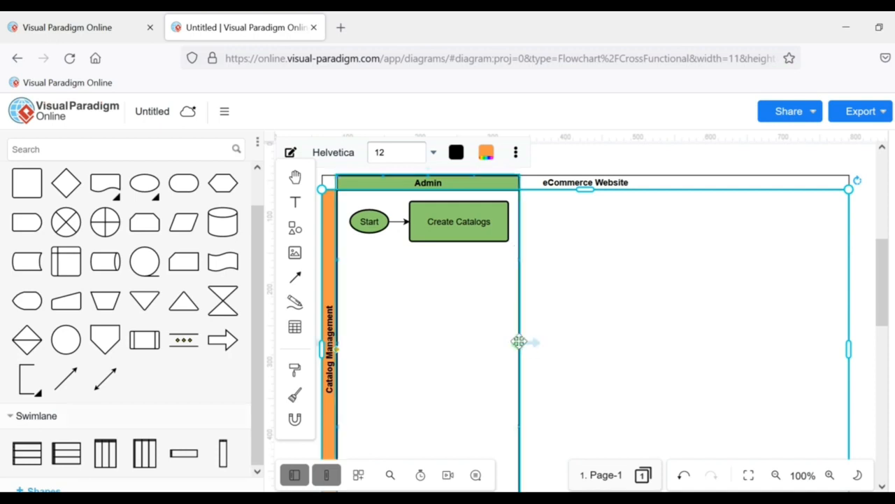
pyautogui.moveTo(520, 344); pyautogui.dragTo(536, 343)
pyautogui.press('Delete')
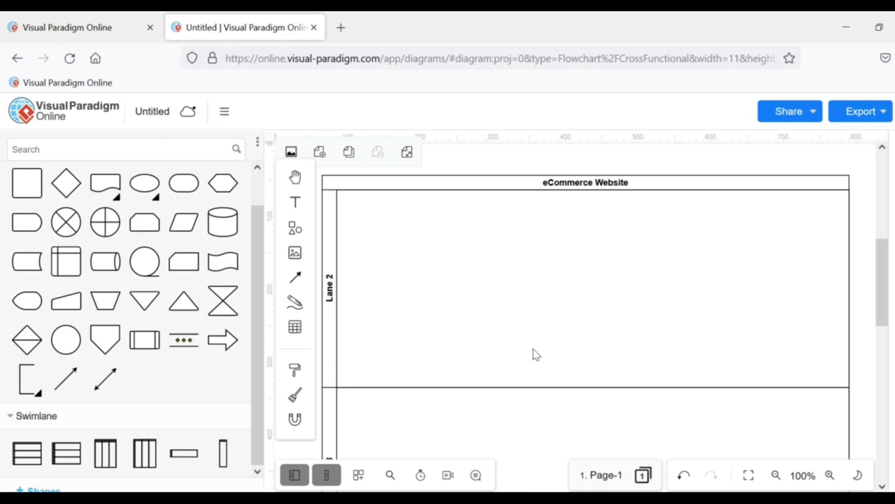
pyautogui.hotkey('ctrl', 'z')
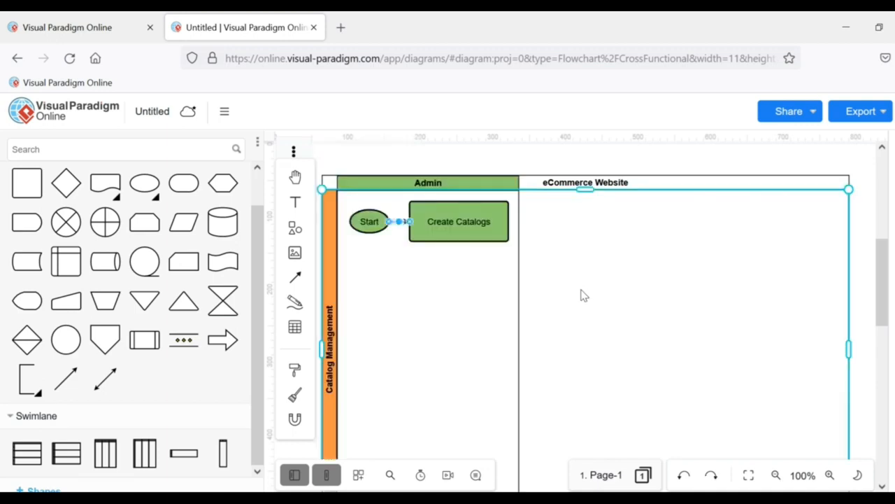
# Widen the Admin lane by moving its right edge to slightly past the middle of the pool.
pyautogui.click(517, 259)
pyautogui.moveTo(518, 344); pyautogui.dragTo(627, 344)
pyautogui.click(768, 359)
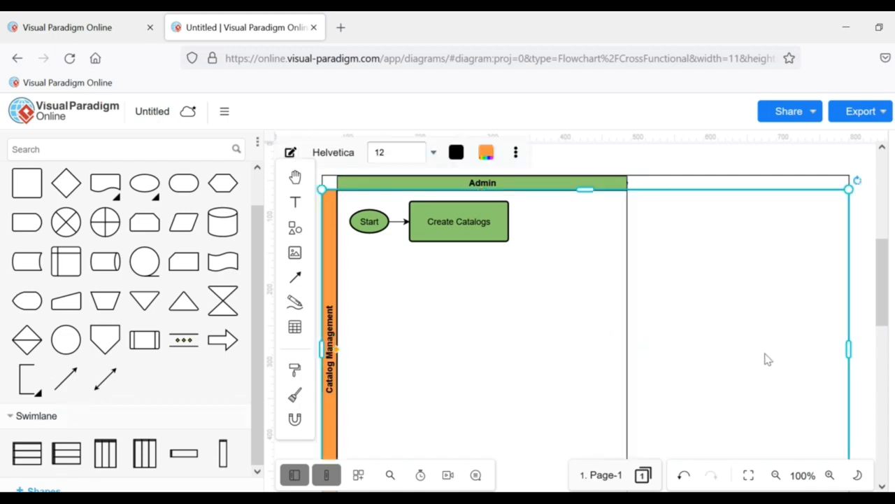
# Place a copy of the Create Catalogs rectangle directly below the original in the Admin lane.
pyautogui.click(481, 225)
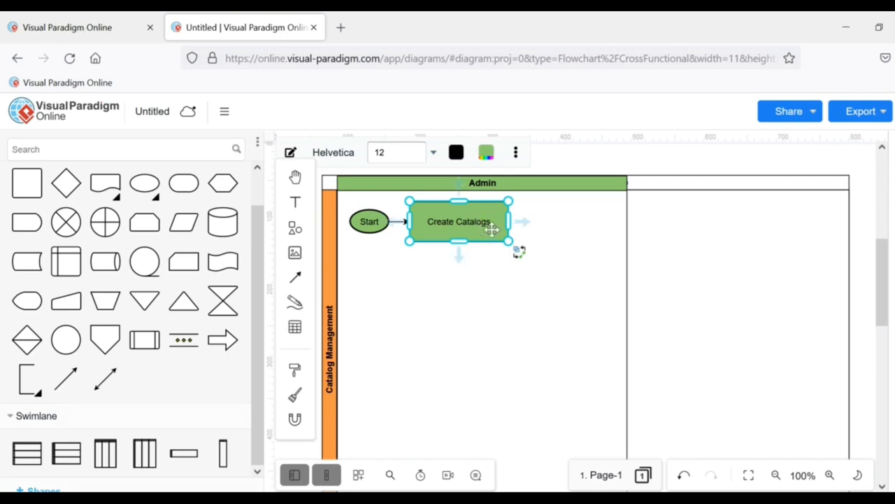
pyautogui.moveTo(493, 229); pyautogui.dragTo(455, 322)
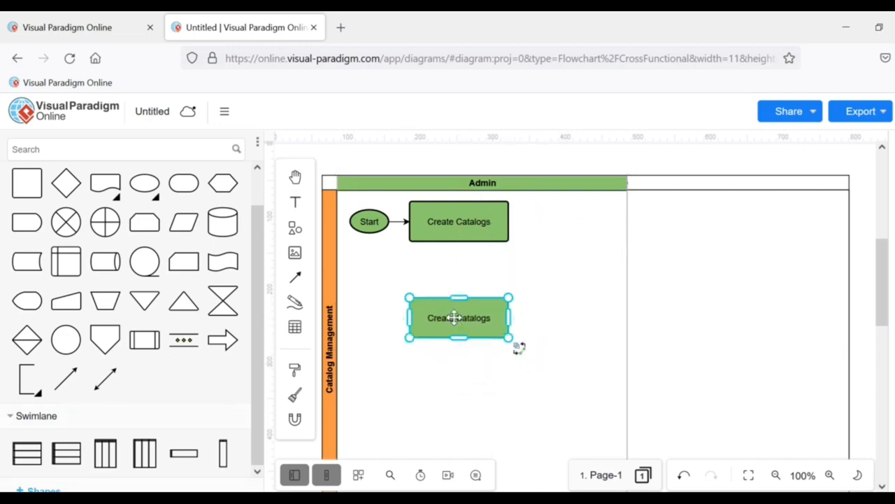
# Clear the label of the copied Create Catalogs rectangle and delete that copy from the Admin lane.
pyautogui.doubleClick(455, 322)
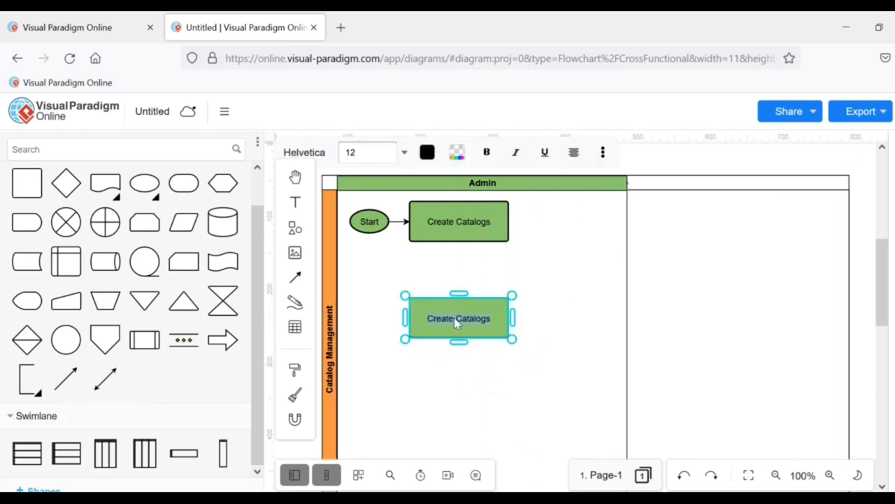
pyautogui.press('BackSpace')
pyautogui.write('Rev')
pyautogui.press('BackSpace')
pyautogui.press('BackSpace')
pyautogui.click(485, 315)
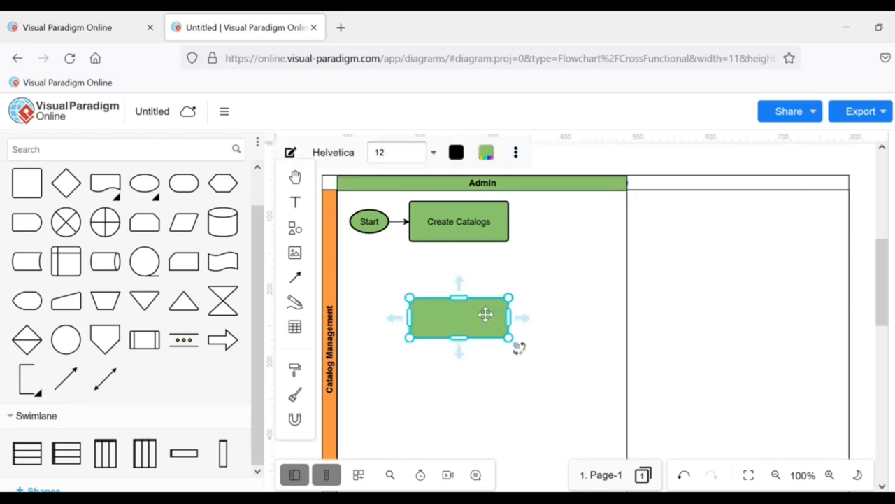
pyautogui.press('Delete')
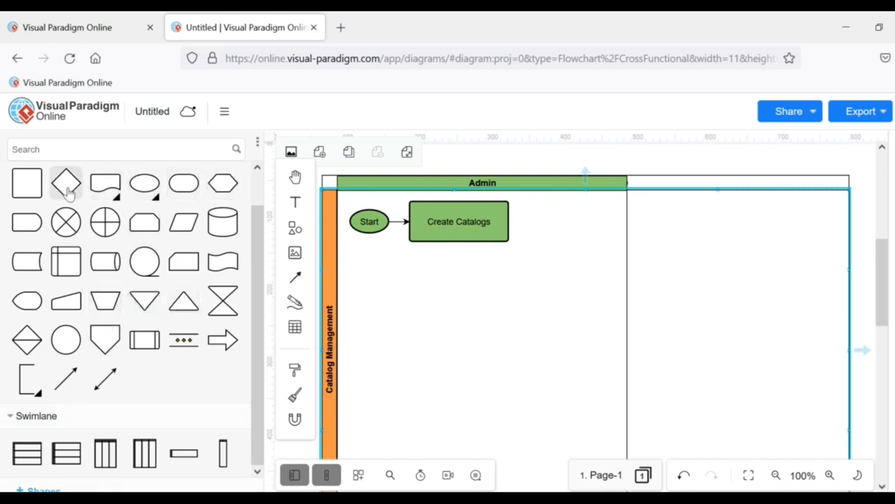
# Add a decision diamond labeled "Is Reviewed?" and place it in the empty pool area beside the Admin lane.
pyautogui.moveTo(68, 192); pyautogui.dragTo(463, 315)
pyautogui.doubleClick(462, 315)
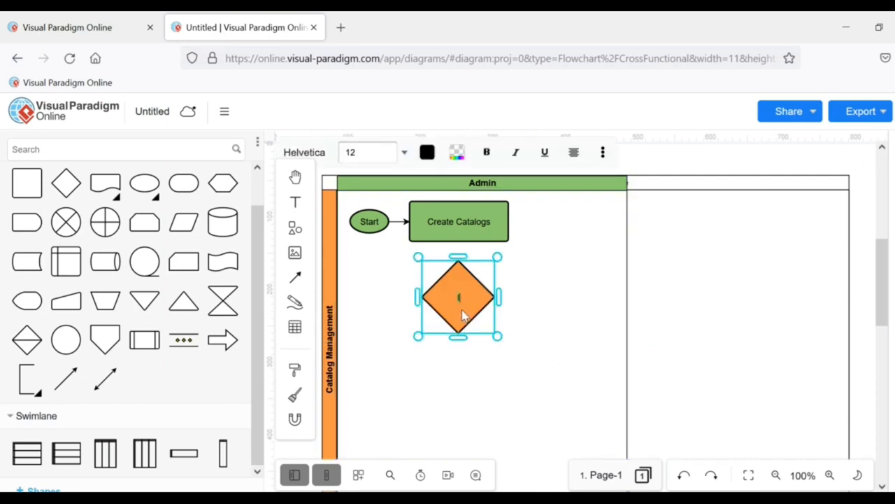
pyautogui.write('Is Reviewed?')
pyautogui.click(608, 310)
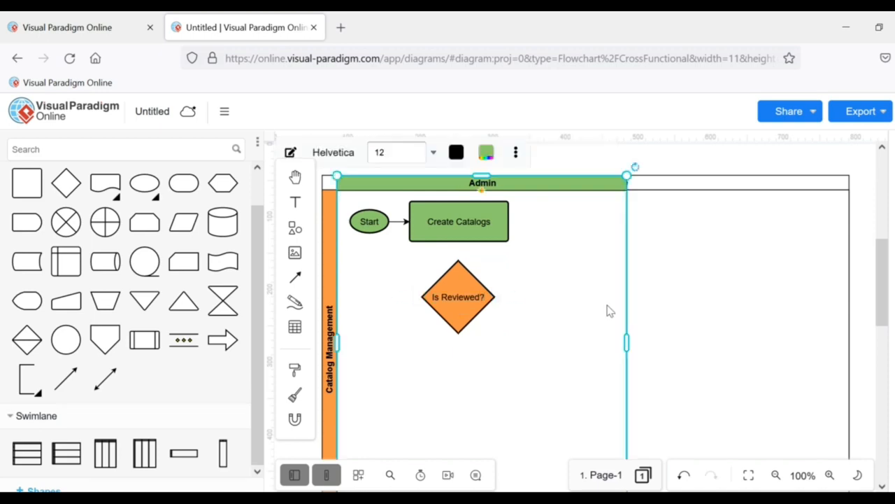
pyautogui.click(472, 292)
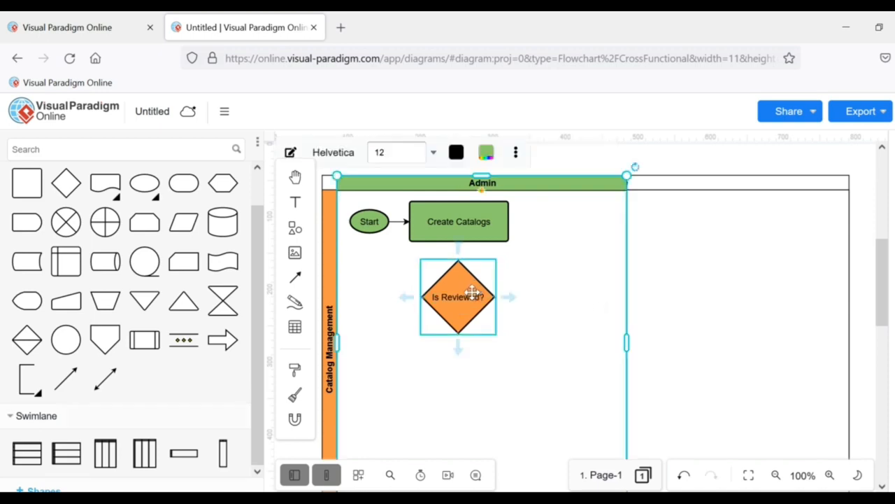
pyautogui.moveTo(472, 292); pyautogui.dragTo(735, 250)
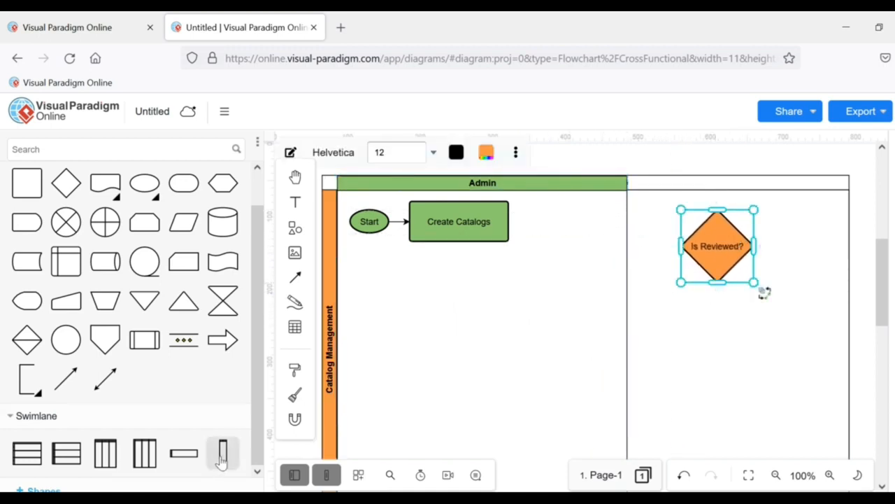
# Add a vertical lane directly beside the Admin lane and name it Super Admin.
pyautogui.click(668, 362)
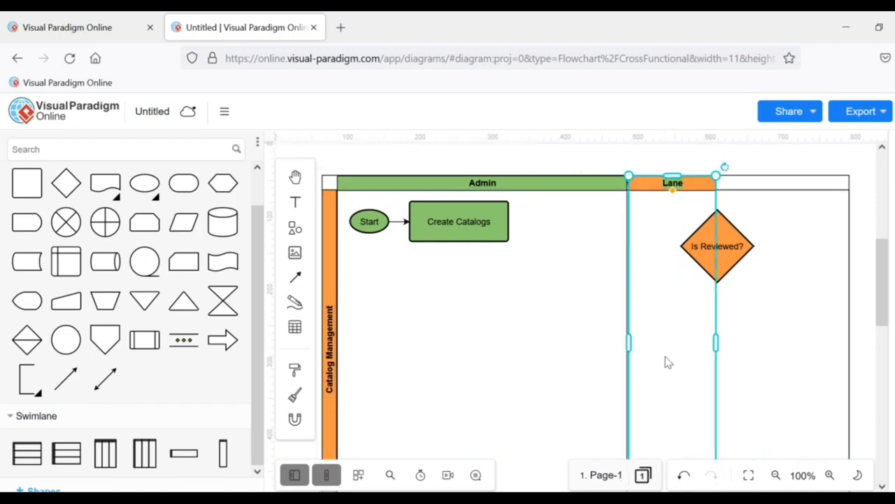
pyautogui.doubleClick(685, 190)
pyautogui.write('Plat')
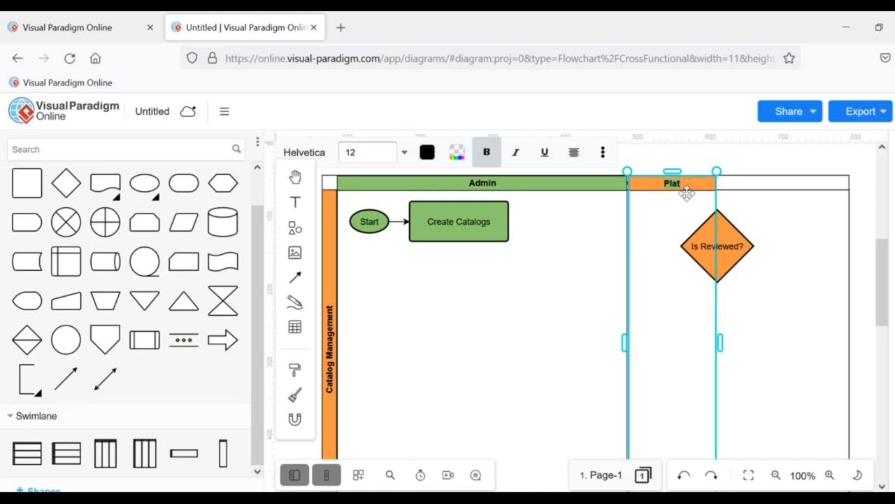
pyautogui.write('er Admin')
# Widen the Super Admin lane and center the Is Reviewed? diamond near its upper end.
pyautogui.click(742, 245)
pyautogui.moveTo(740, 246); pyautogui.dragTo(690, 238)
pyautogui.click(751, 304)
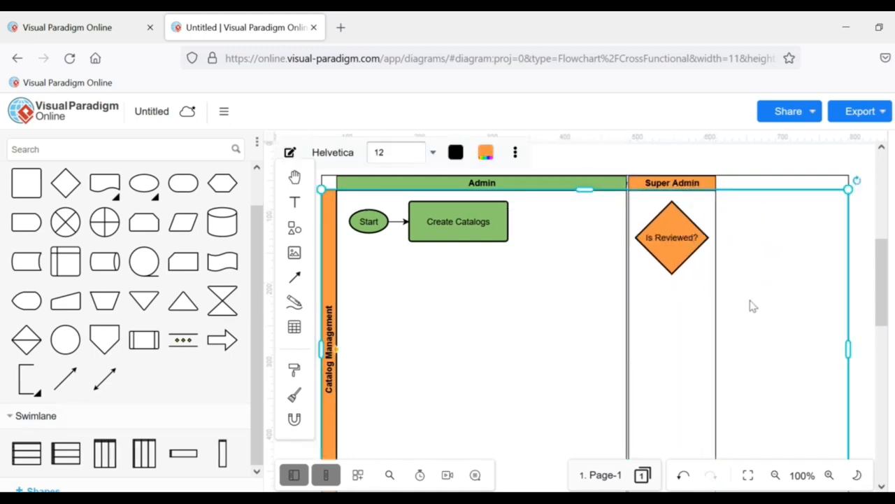
pyautogui.click(713, 308)
pyautogui.moveTo(717, 342); pyautogui.dragTo(761, 342)
pyautogui.click(832, 350)
pyautogui.moveTo(684, 242); pyautogui.dragTo(708, 242)
pyautogui.click(815, 287)
# Move the Start ellipse, the Create Catalogs rectangle and their connector together slightly down and to the right in the Admin lane.
pyautogui.click(368, 221)
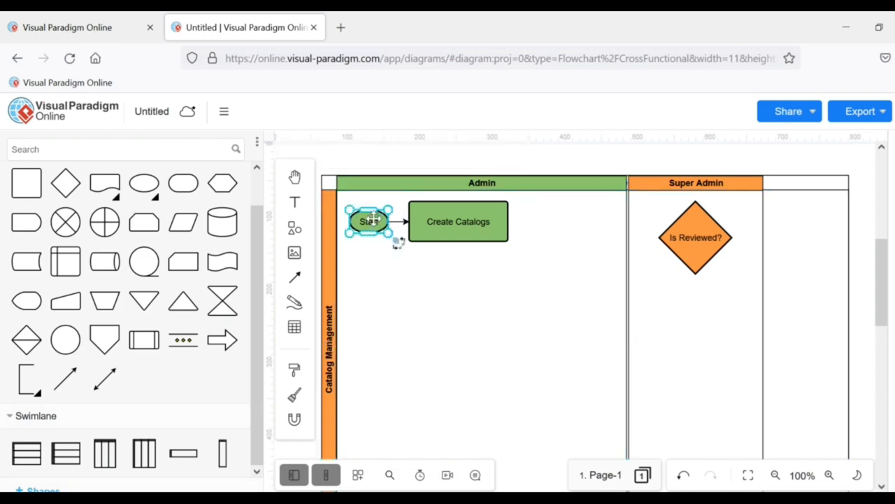
pyautogui.click(453, 217)
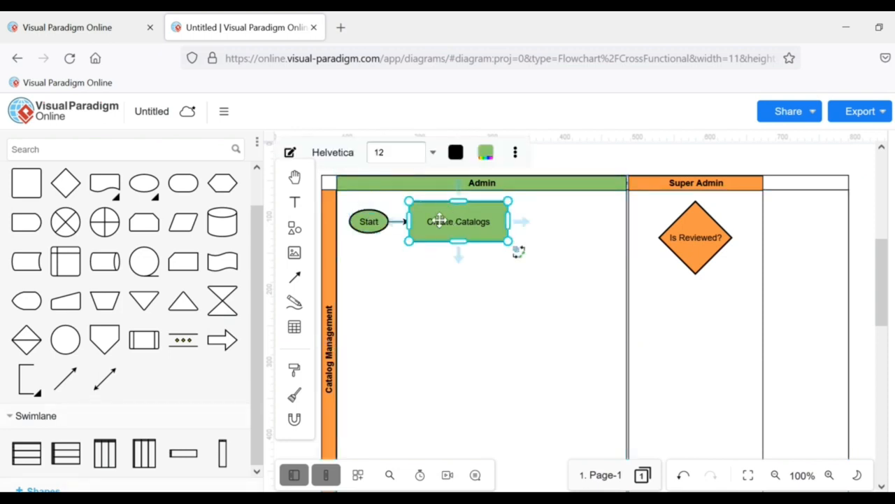
pyautogui.keyDown('ctrl'); pyautogui.click(368, 221); pyautogui.keyUp('ctrl')
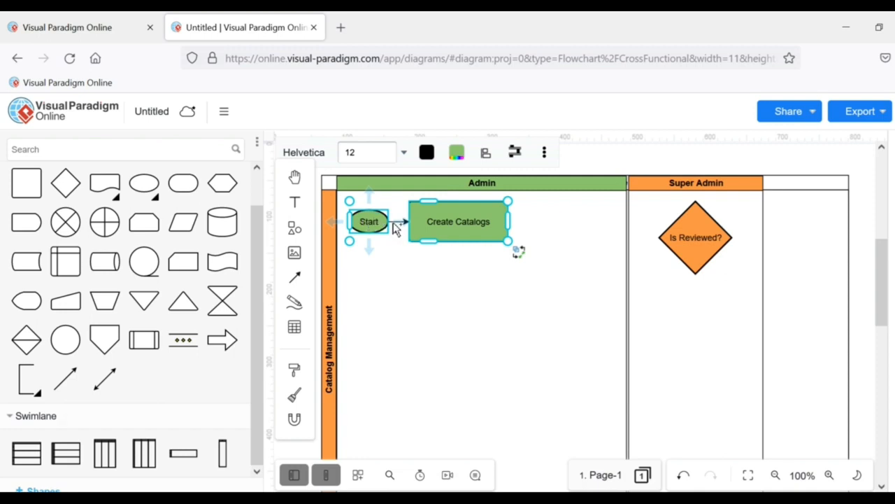
pyautogui.keyDown('ctrl'); pyautogui.click(393, 221); pyautogui.keyUp('ctrl')
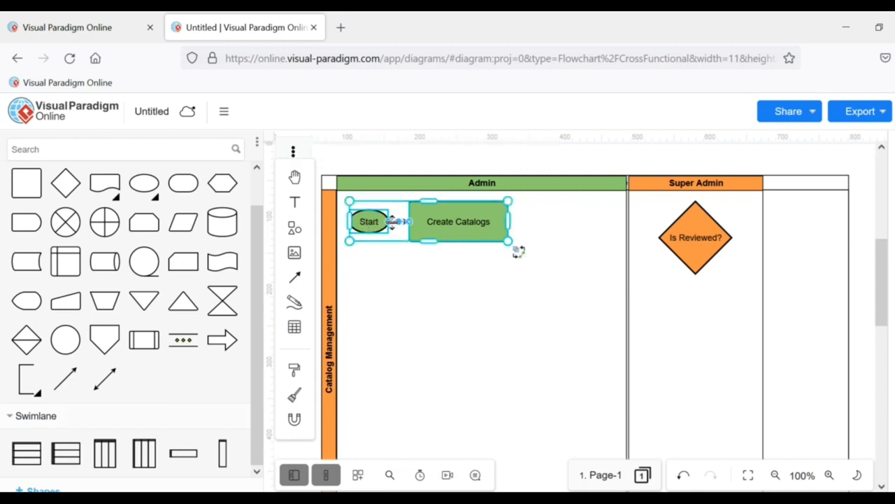
pyautogui.press('Down')
pyautogui.press('Down')
pyautogui.press('Down')
pyautogui.press('Down')
pyautogui.press('Down')
pyautogui.press('Down')
pyautogui.press('Down')
pyautogui.press('Down')
pyautogui.press('Down')
pyautogui.press('Down')
pyautogui.press('Down')
pyautogui.press('Down')
pyautogui.press('Down')
pyautogui.press('Down')
pyautogui.press('Down')
pyautogui.press('Down')
pyautogui.press('Down')
pyautogui.press('Down')
pyautogui.press('Down')
pyautogui.press('Down')
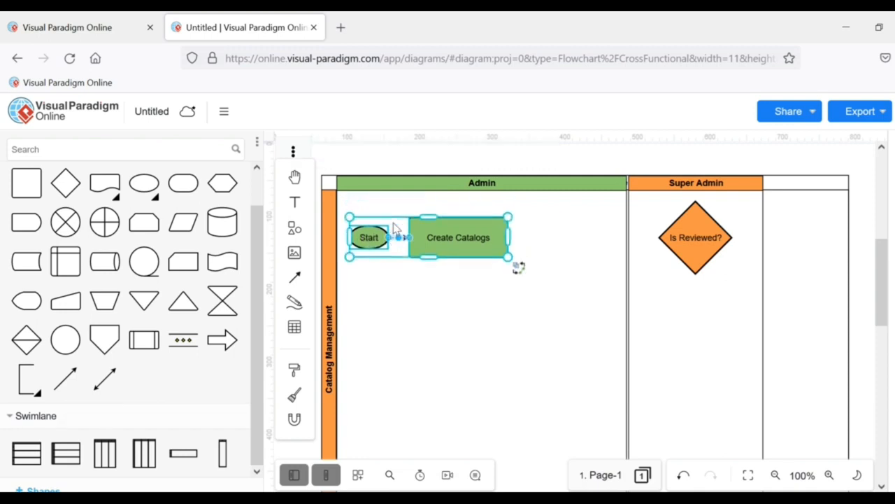
pyautogui.press('Down')
pyautogui.press('Down')
pyautogui.press('Down')
pyautogui.press('Down')
pyautogui.press('Down')
pyautogui.press('Right')
pyautogui.press('Right')
pyautogui.press('Right')
pyautogui.press('Right')
pyautogui.press('Right')
pyautogui.press('Right')
pyautogui.press('Right')
pyautogui.press('Right')
pyautogui.press('Right')
pyautogui.press('Right')
pyautogui.press('Right')
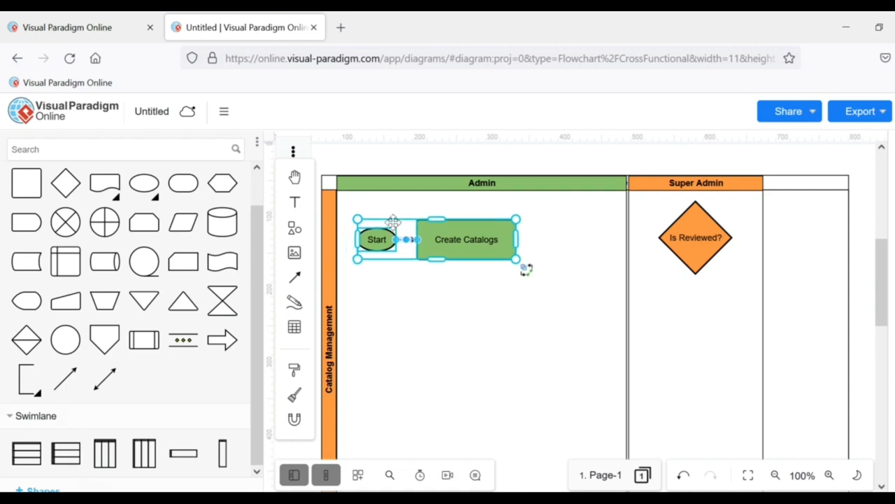
pyautogui.press('Down')
pyautogui.press('Down')
pyautogui.press('Down')
pyautogui.press('Down')
pyautogui.press('Down')
pyautogui.press('Down')
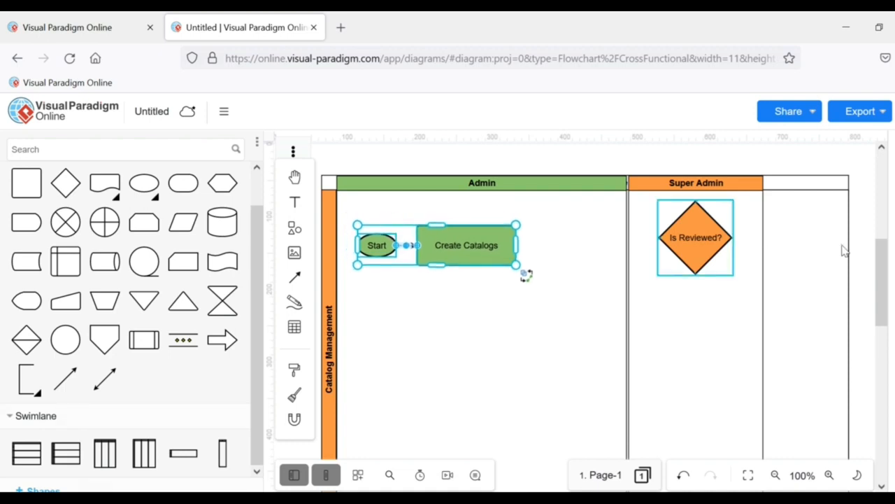
# Align the Is Reviewed? diamond with the Create Catalogs rectangle and connect the rectangle to the diamond with an arrow.
pyautogui.click(699, 242)
pyautogui.moveTo(699, 245); pyautogui.dragTo(703, 253)
pyautogui.click(791, 278)
pyautogui.moveTo(519, 250); pyautogui.dragTo(656, 246)
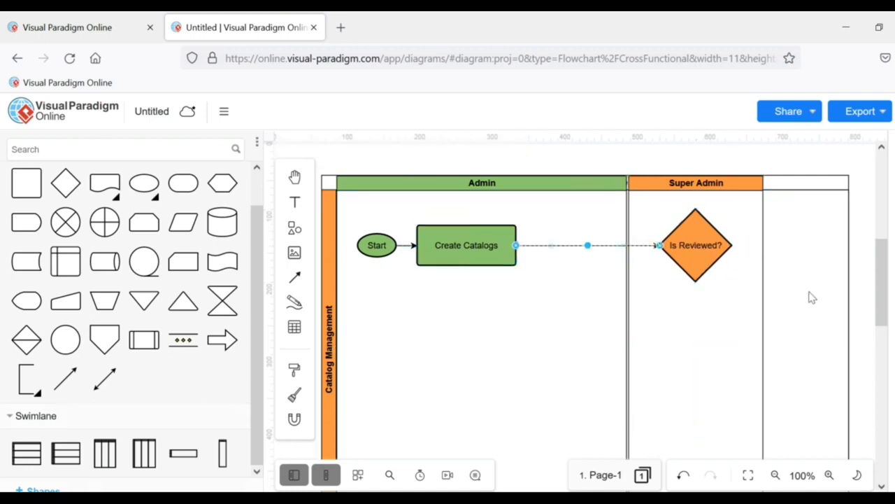
pyautogui.click(714, 284)
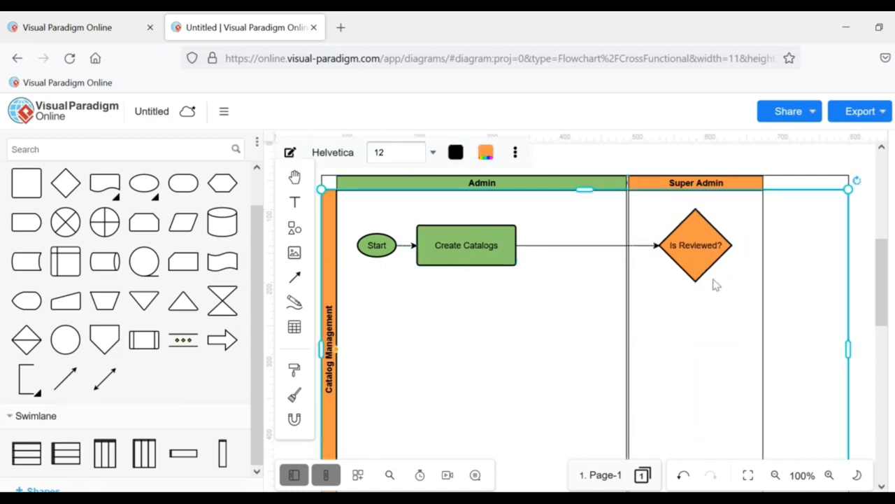
# Widen the Super Admin lane further by moving its right edge outward.
pyautogui.click(764, 281)
pyautogui.moveTo(764, 341); pyautogui.dragTo(800, 340)
pyautogui.click(772, 247)
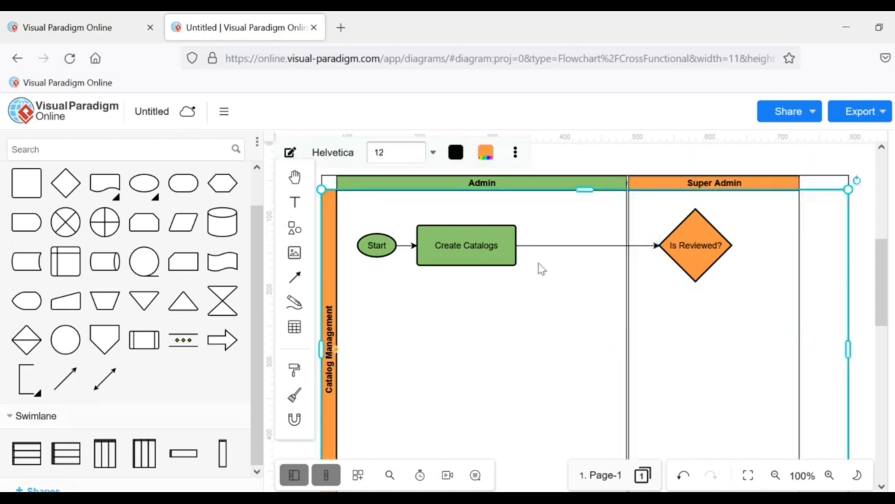
# Add a square process shape and place it across the Super Admin lane's right edge, lower than the diamond.
pyautogui.moveTo(26, 183); pyautogui.dragTo(707, 331)
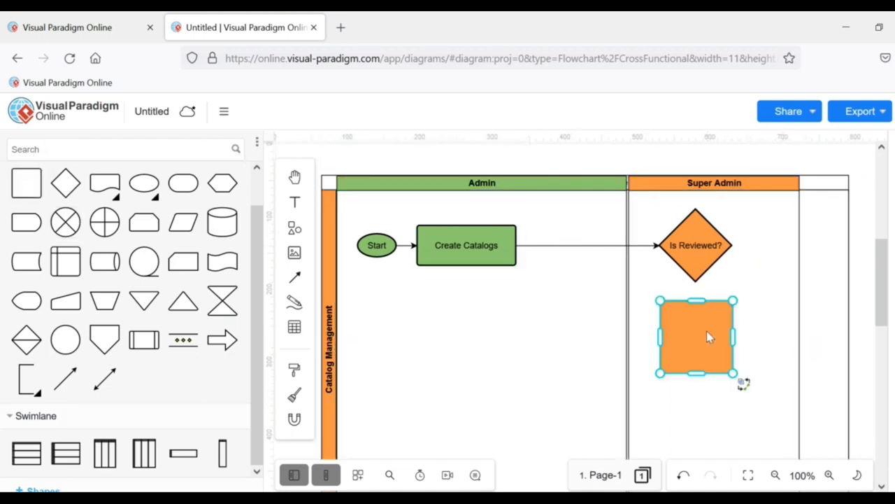
pyautogui.write('Displ')
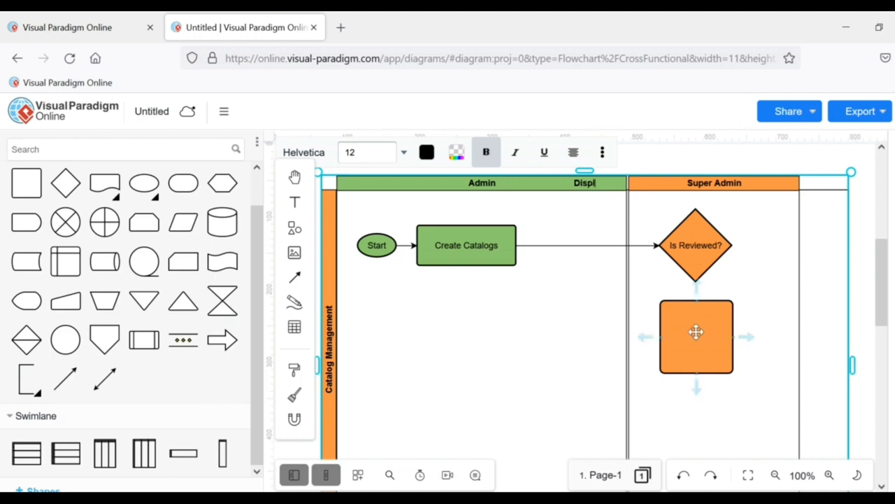
pyautogui.moveTo(696, 332); pyautogui.dragTo(828, 295)
pyautogui.hscroll(4, 580, 308)
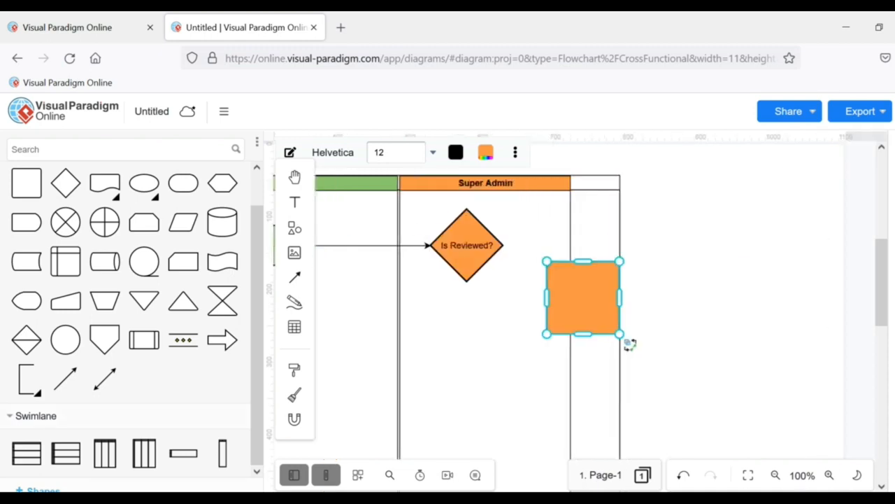
# Widen the pool to the right and move the square into the free area level with the Is Reviewed? diamond.
pyautogui.click(528, 384)
pyautogui.click(529, 384)
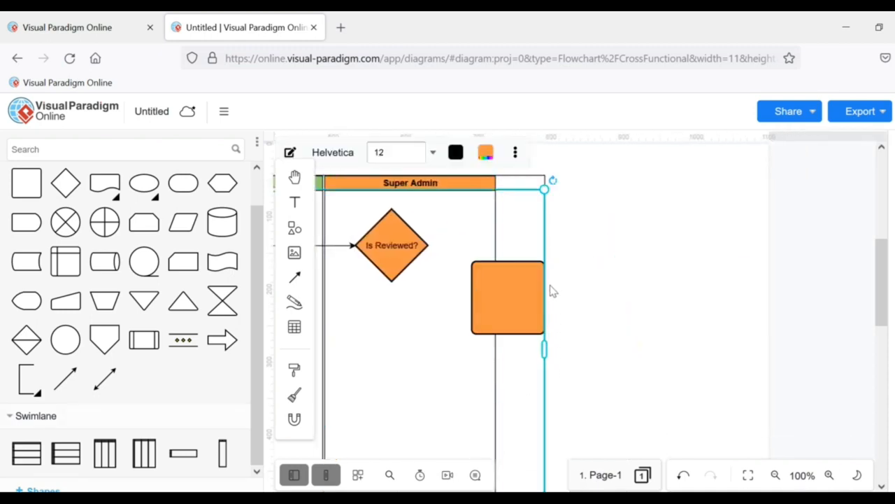
pyautogui.moveTo(541, 347); pyautogui.dragTo(673, 343)
pyautogui.click(504, 287)
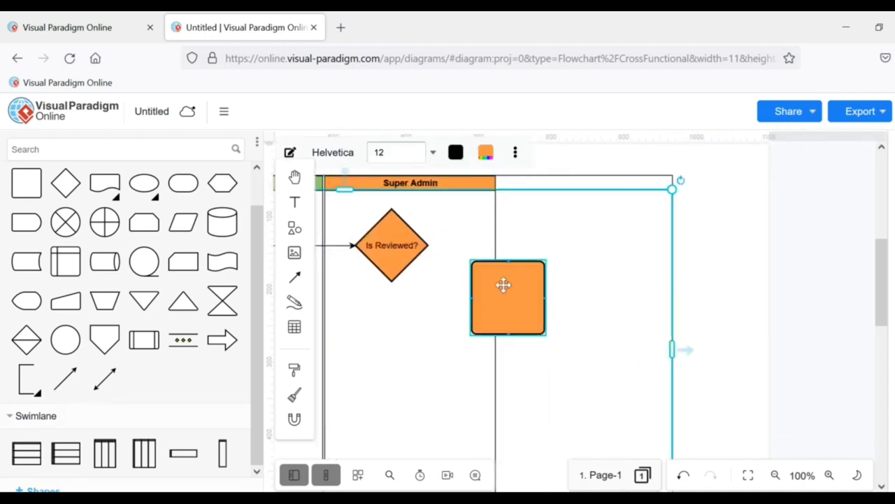
pyautogui.moveTo(510, 289); pyautogui.dragTo(575, 237)
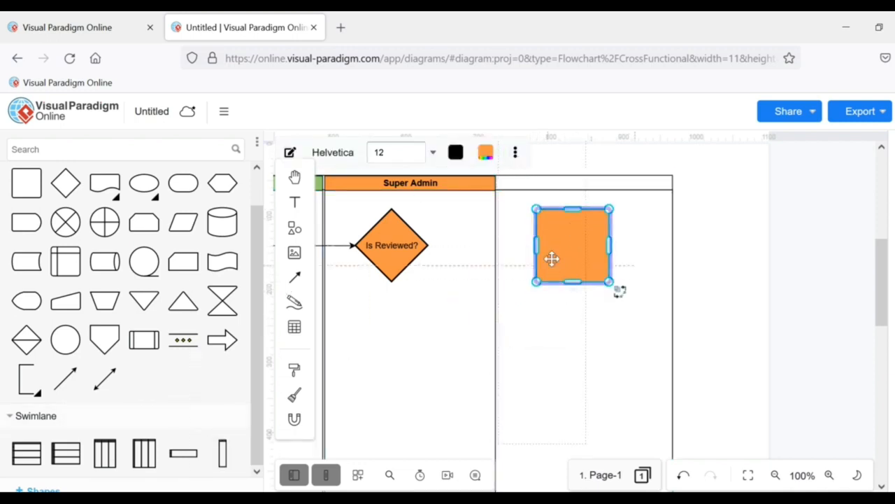
# Add a vertical lane directly beside the Super Admin lane and name it User.
pyautogui.click(537, 294)
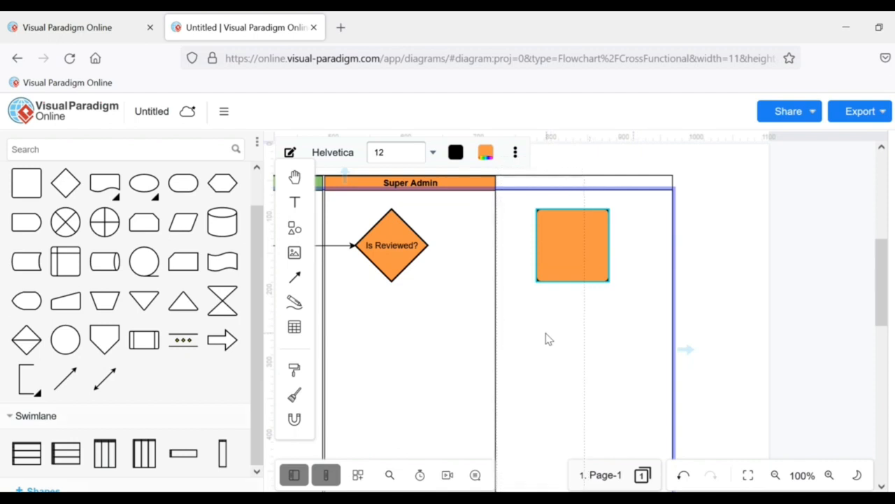
pyautogui.click(548, 338)
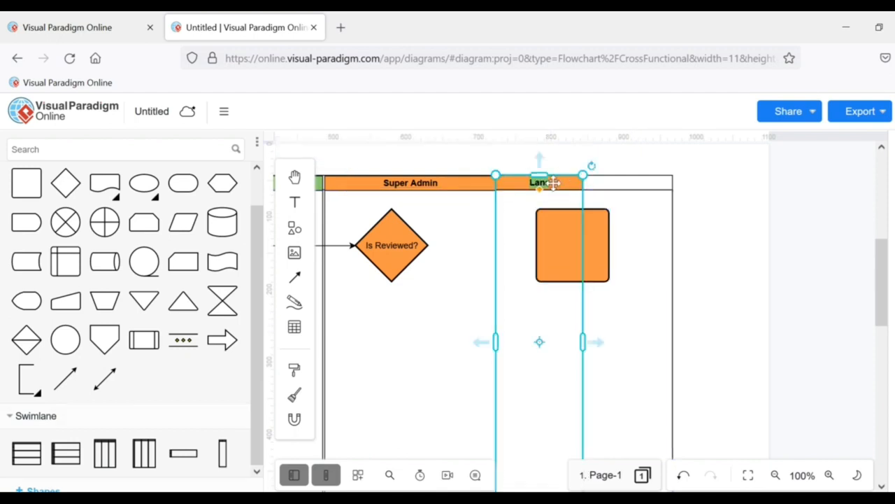
pyautogui.doubleClick(553, 182)
pyautogui.write('User')
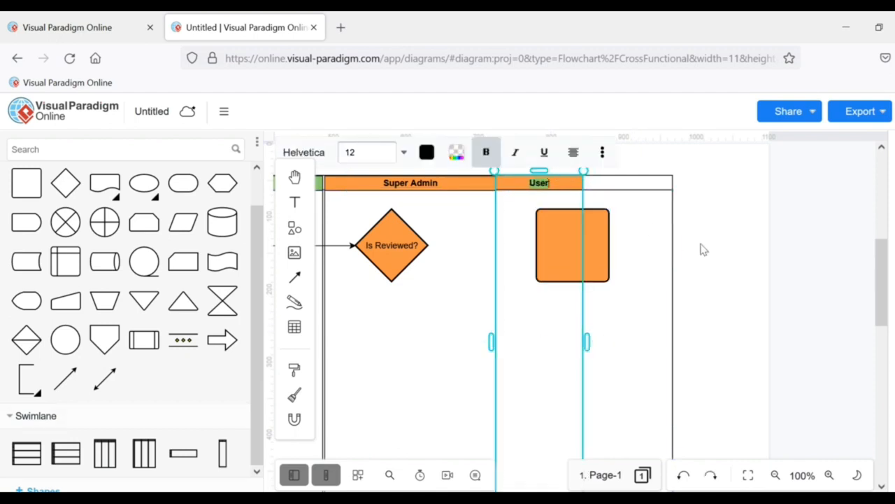
# Widen the User lane to enclose the square and center the square in it.
pyautogui.click(591, 281)
pyautogui.click(583, 296)
pyautogui.moveTo(583, 340); pyautogui.dragTo(633, 342)
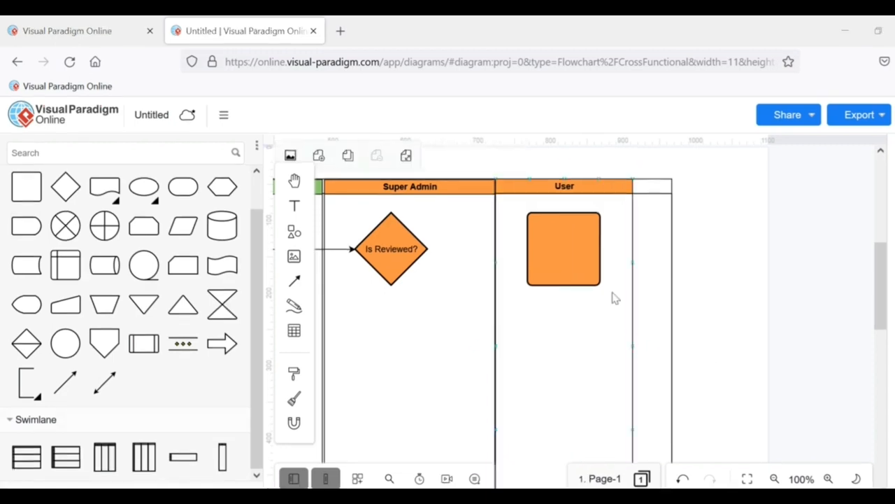
# Label the square in the User lane "View Catalogs".
pyautogui.click(562, 245)
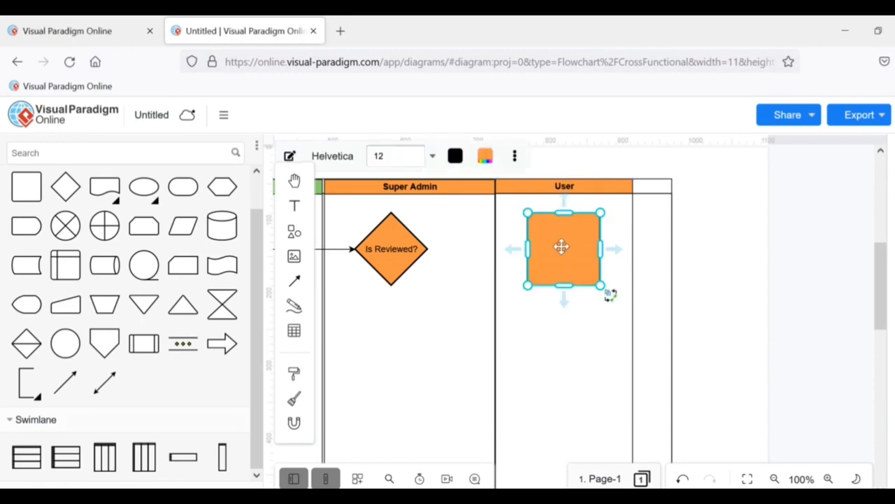
pyautogui.doubleClick(563, 249)
pyautogui.write('View Catalogs')
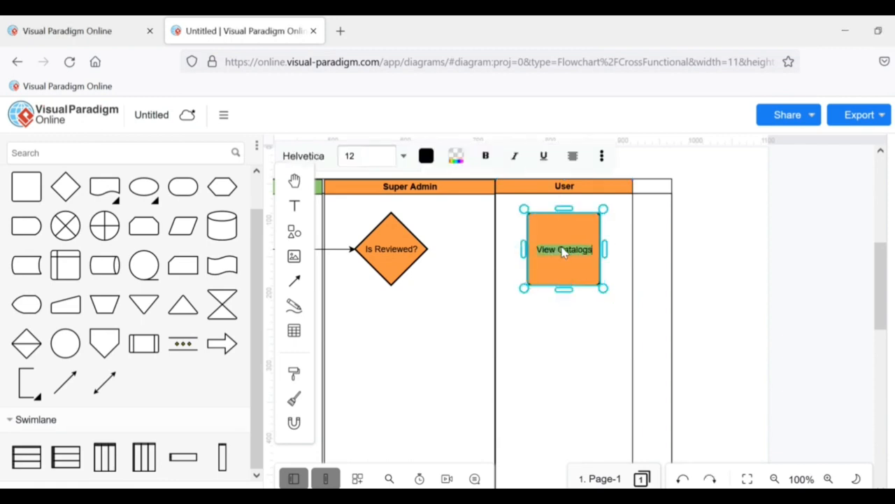
pyautogui.click(747, 316)
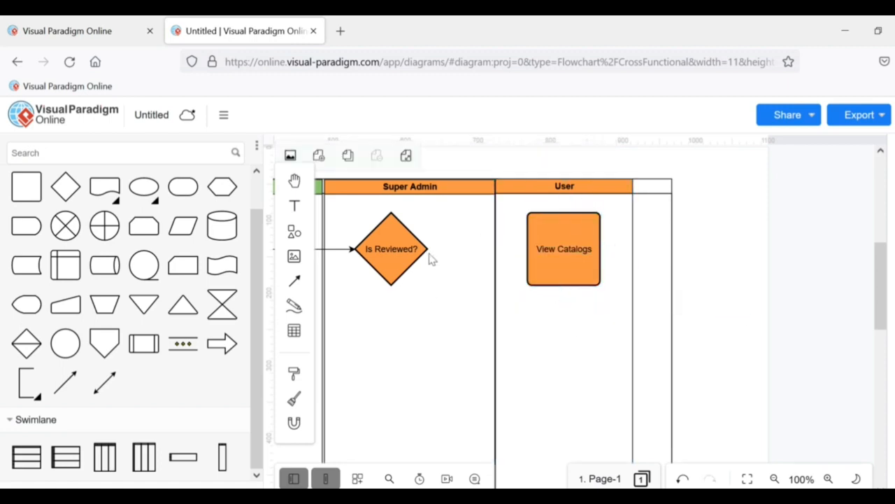
# Connect the Is Reviewed? diamond to the View Catalogs square with an arrow labeled "Yes".
pyautogui.moveTo(436, 249); pyautogui.dragTo(526, 250)
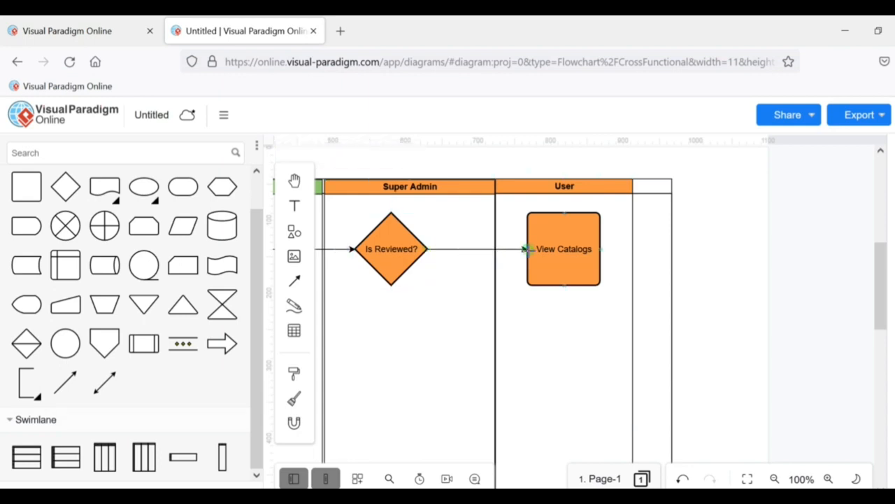
pyautogui.doubleClick(480, 249)
pyautogui.write('Yes')
pyautogui.click(564, 333)
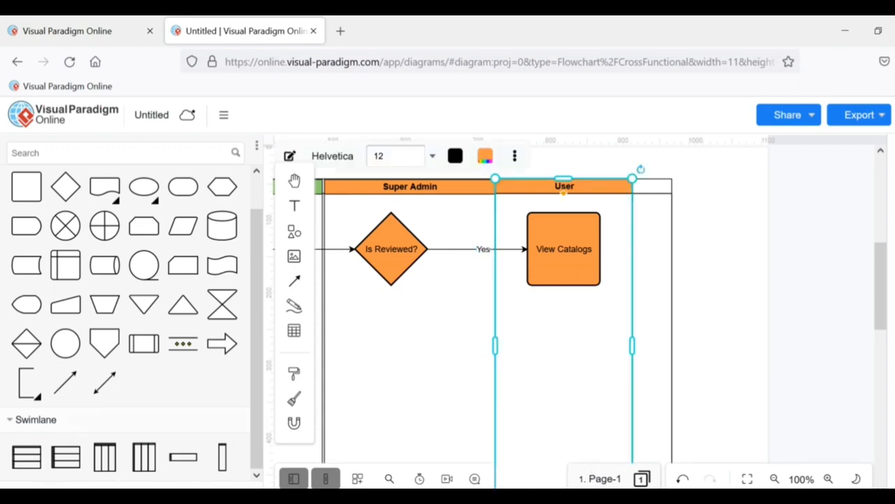
# Connect the Is Reviewed? diamond back to the Create Catalogs box with an arrow labeled "No".
pyautogui.hscroll(-4, 573, 315)
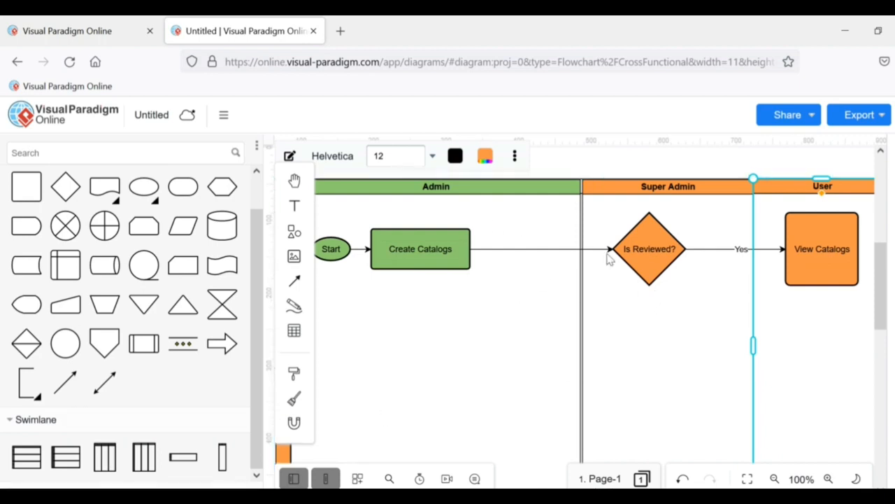
pyautogui.click(448, 255)
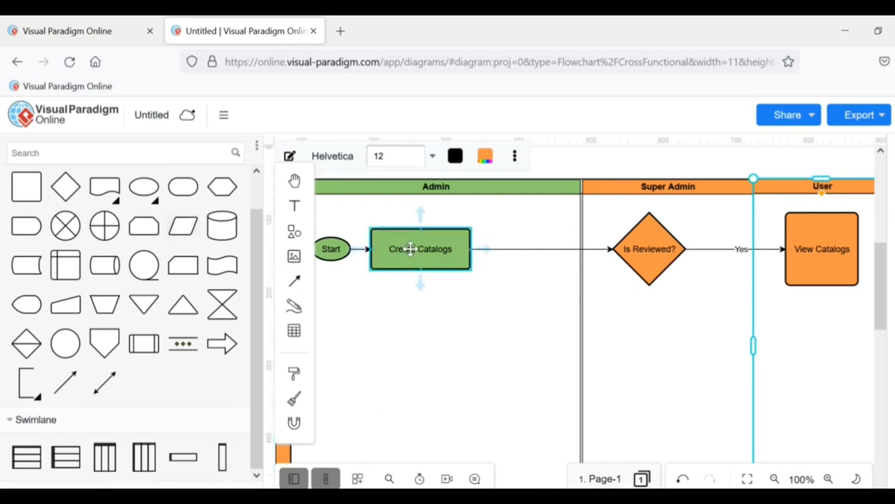
pyautogui.click(636, 325)
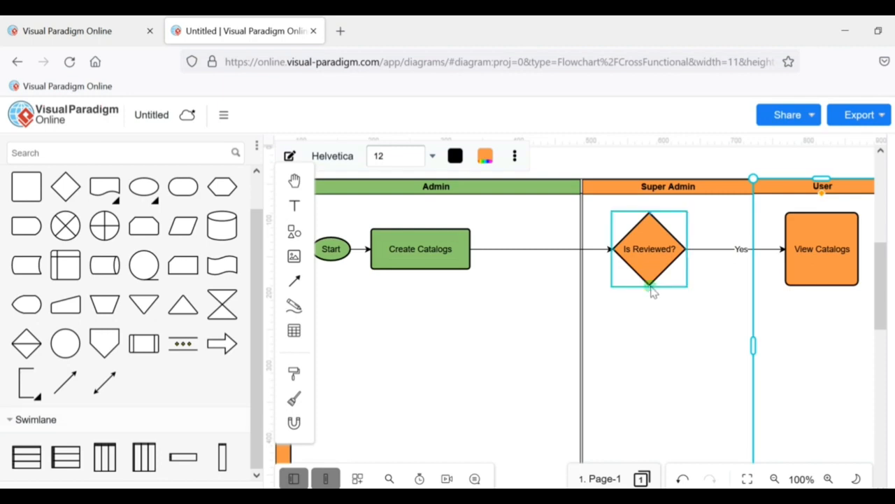
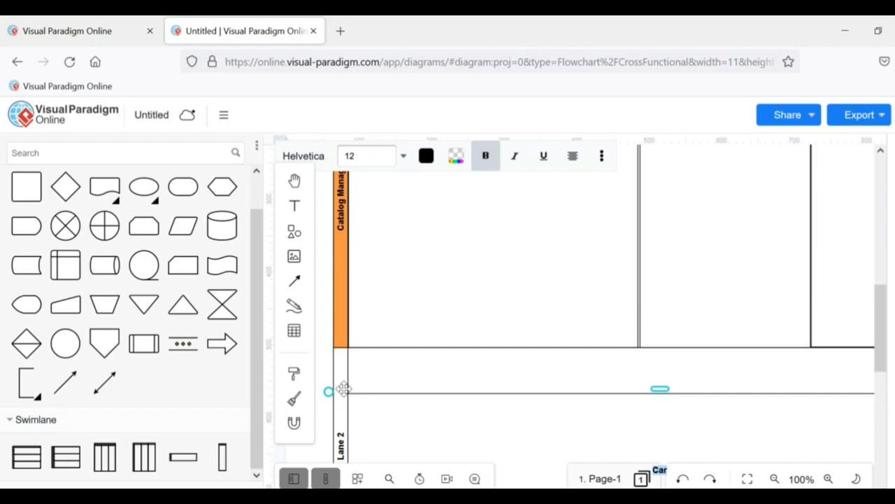
# Name the horizontal lane directly below Catalog Management "Cart".
pyautogui.click(473, 463)
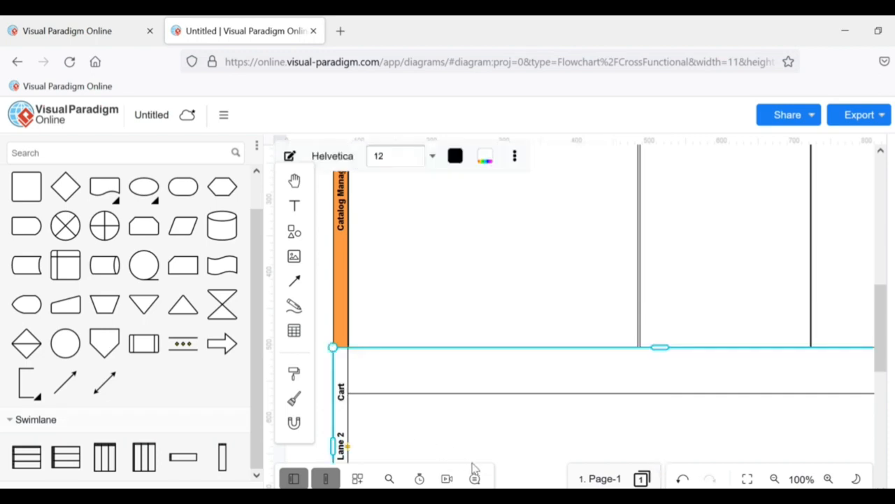
pyautogui.moveTo(879, 363); pyautogui.dragTo(879, 380)
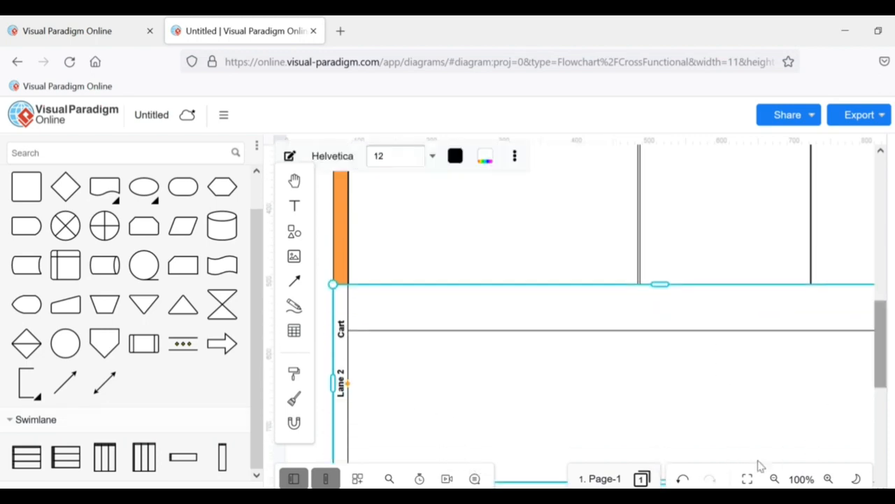
pyautogui.click(774, 479)
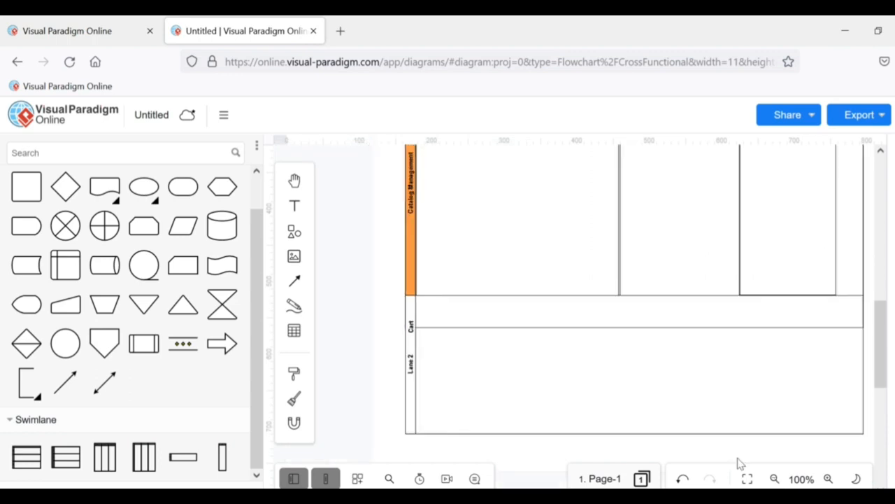
# Make the Cart lane taller and extend Lane 2 downward to leave more room below it.
pyautogui.click(680, 398)
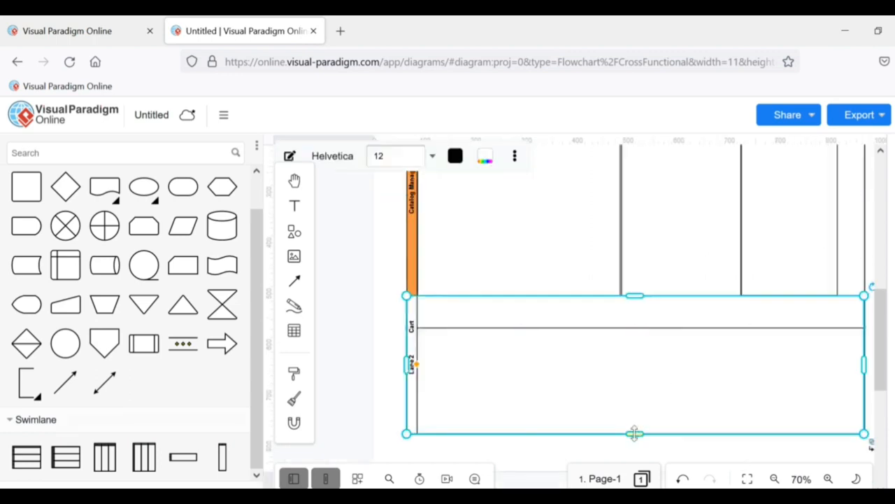
pyautogui.moveTo(634, 433); pyautogui.dragTo(634, 448)
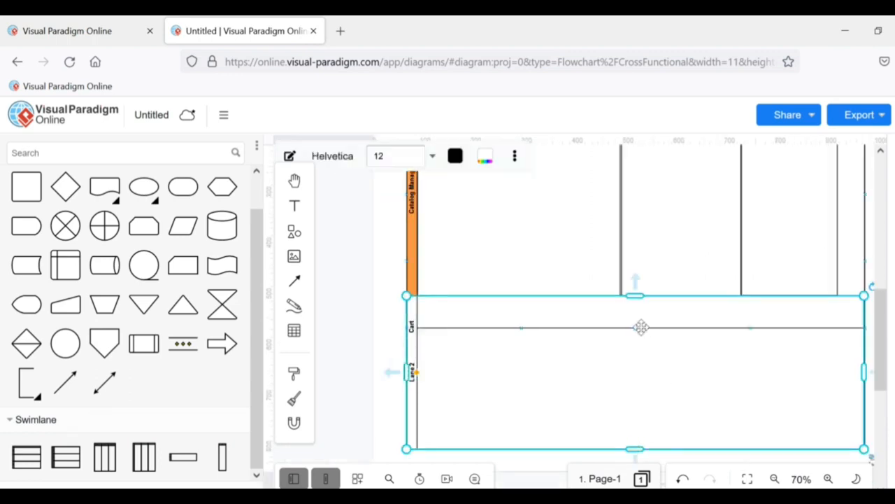
pyautogui.moveTo(640, 327); pyautogui.dragTo(638, 389)
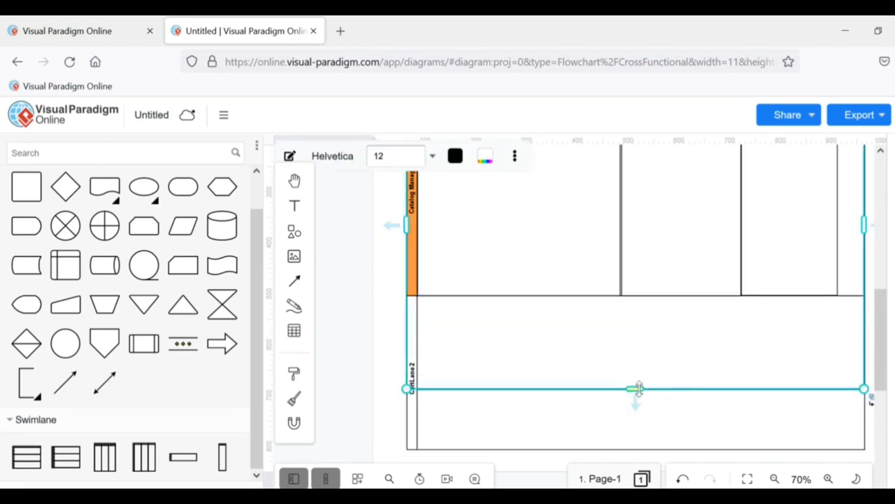
pyautogui.click(634, 436)
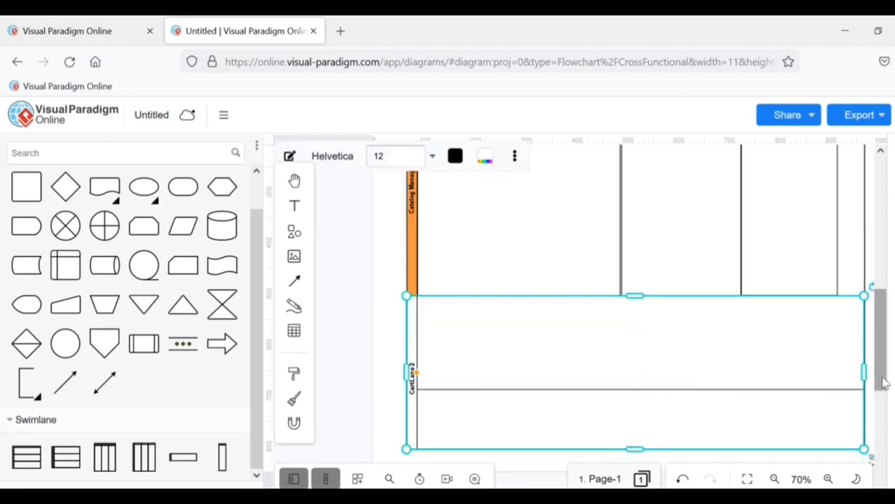
pyautogui.moveTo(880, 370); pyautogui.dragTo(883, 416)
pyautogui.moveTo(636, 315); pyautogui.dragTo(642, 424)
pyautogui.click(558, 357)
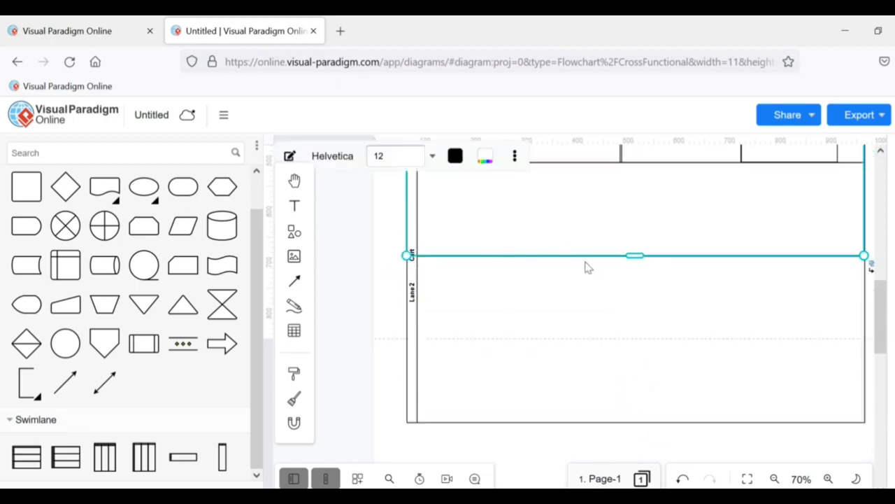
pyautogui.click(563, 245)
pyautogui.click(731, 278)
# Change the fill color of the View Catalogs square to green.
pyautogui.hscroll(2, 778, 400)
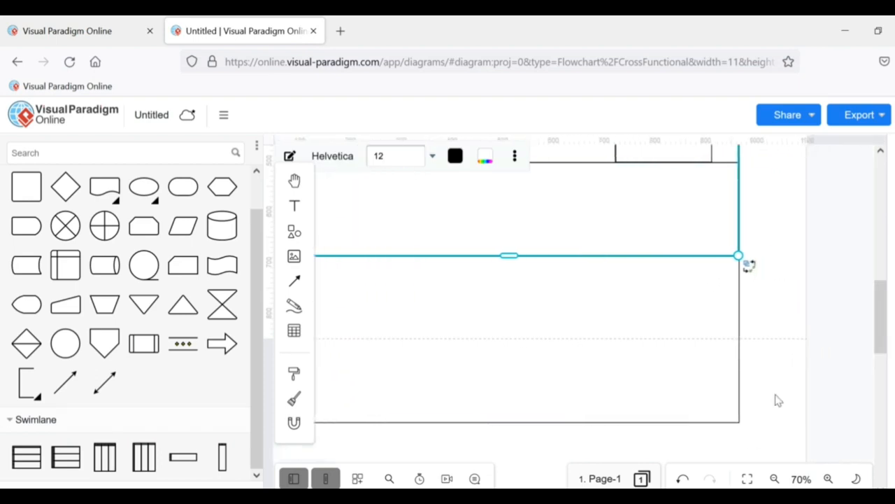
pyautogui.moveTo(880, 360); pyautogui.dragTo(881, 299)
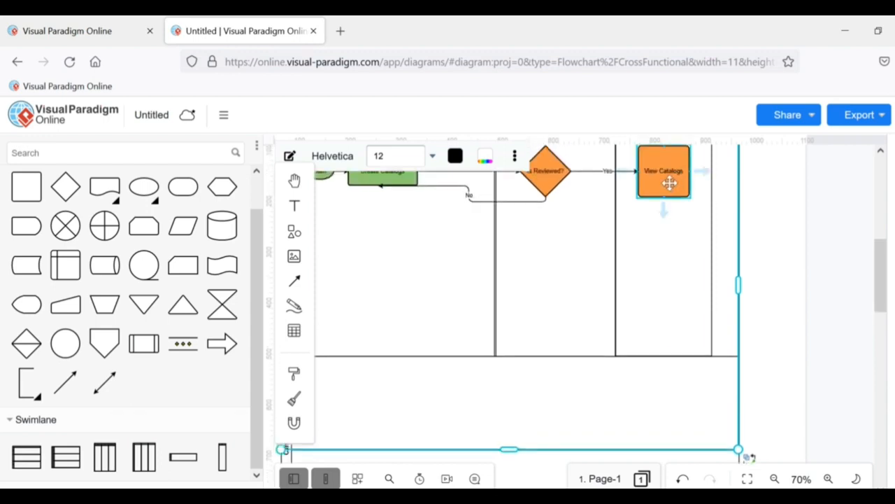
pyautogui.moveTo(881, 260); pyautogui.dragTo(881, 241)
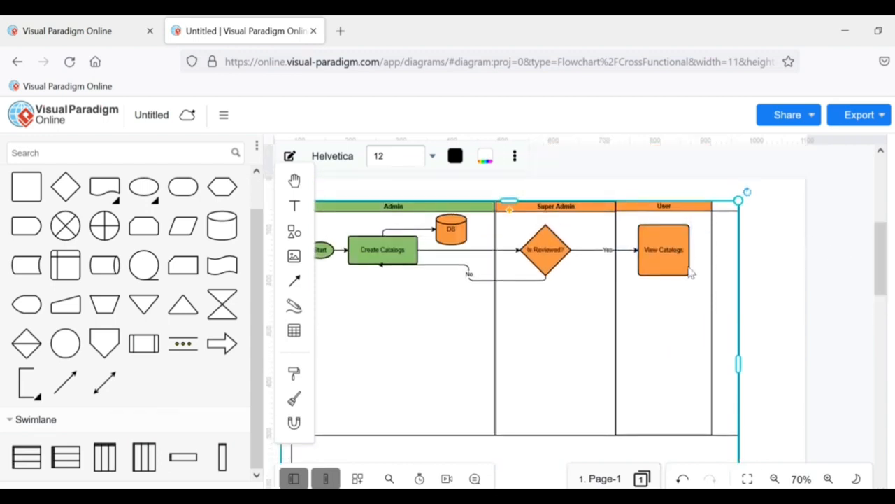
pyautogui.click(676, 260)
pyautogui.click(485, 156)
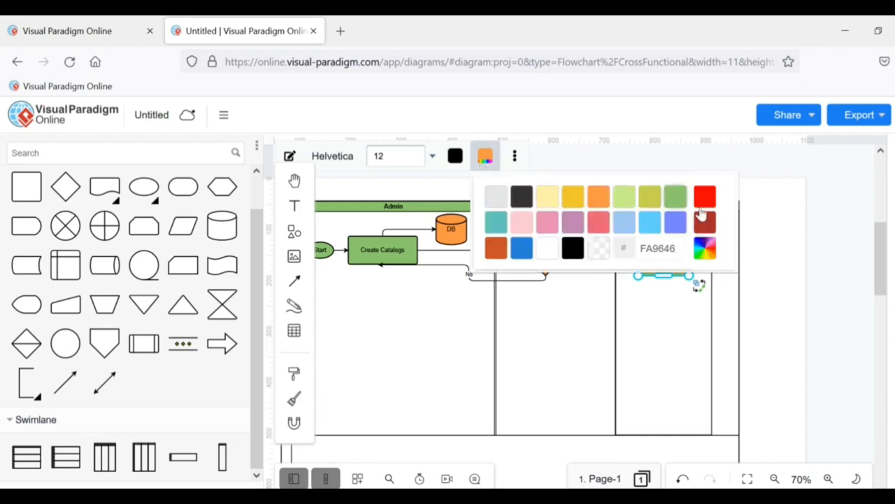
pyautogui.click(784, 270)
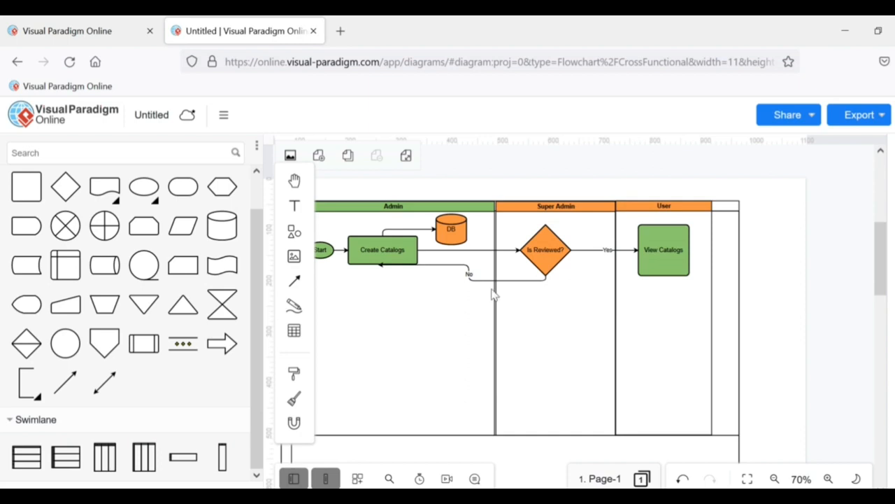
# Reroute the "No" arrow lower so that it enters the Create Catalogs box from below.
pyautogui.click(452, 265)
pyautogui.moveTo(423, 264); pyautogui.dragTo(425, 281)
pyautogui.click(770, 346)
# Duplicate the View Catalogs square and move the copy down to the Cart lane, beneath the original.
pyautogui.click(661, 262)
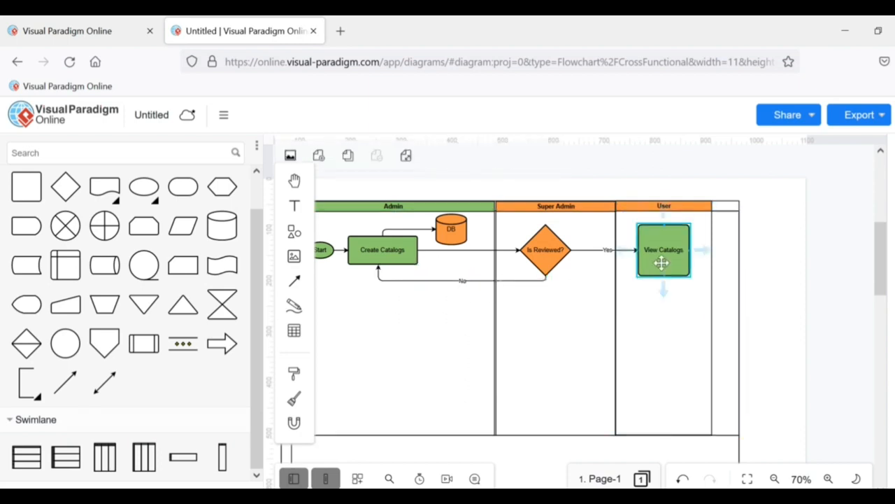
pyautogui.hotkey('ctrl', 'v')
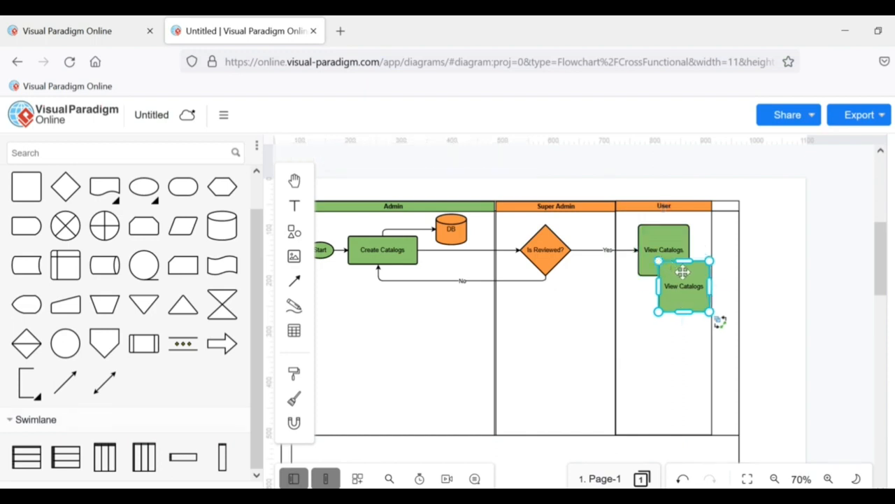
pyautogui.moveTo(684, 274); pyautogui.dragTo(666, 455)
pyautogui.hotkey('ctrl', 'z')
pyautogui.moveTo(698, 292); pyautogui.dragTo(680, 474)
# Position the copied square fully inside the Cart lane and label it "Add Items in My Cart".
pyautogui.scroll(-2, 883, 280)
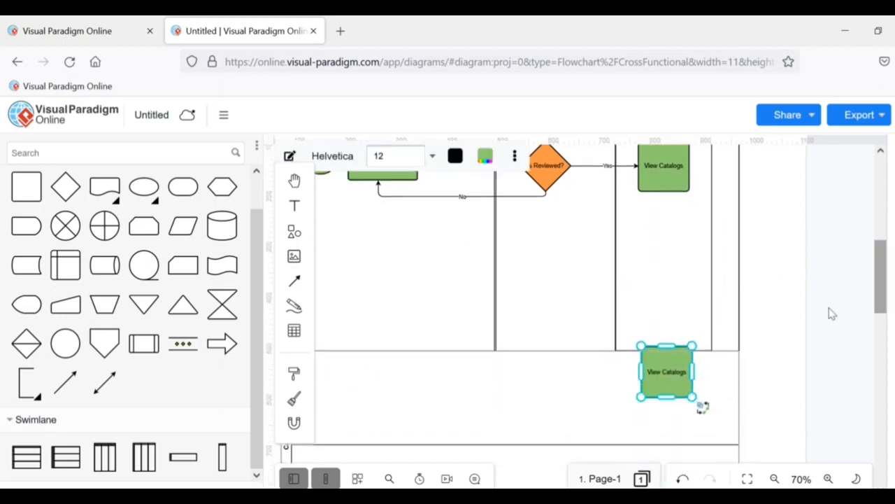
pyautogui.moveTo(666, 371); pyautogui.dragTo(668, 390)
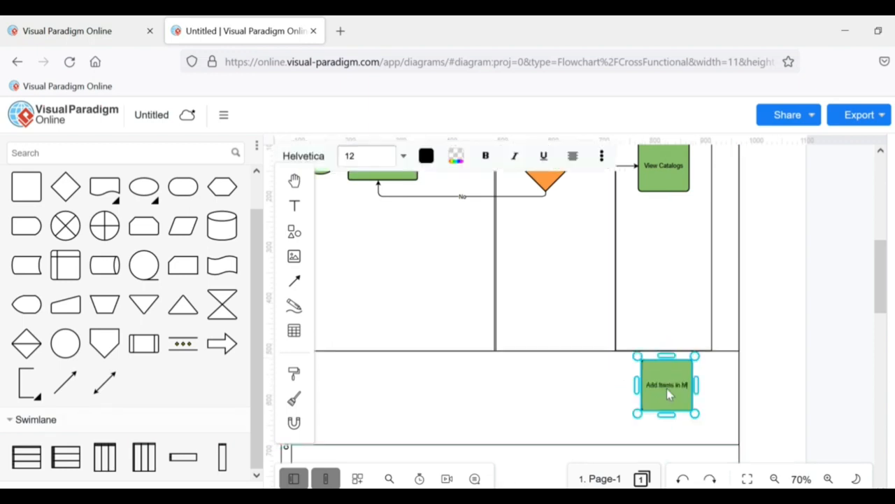
pyautogui.click(785, 389)
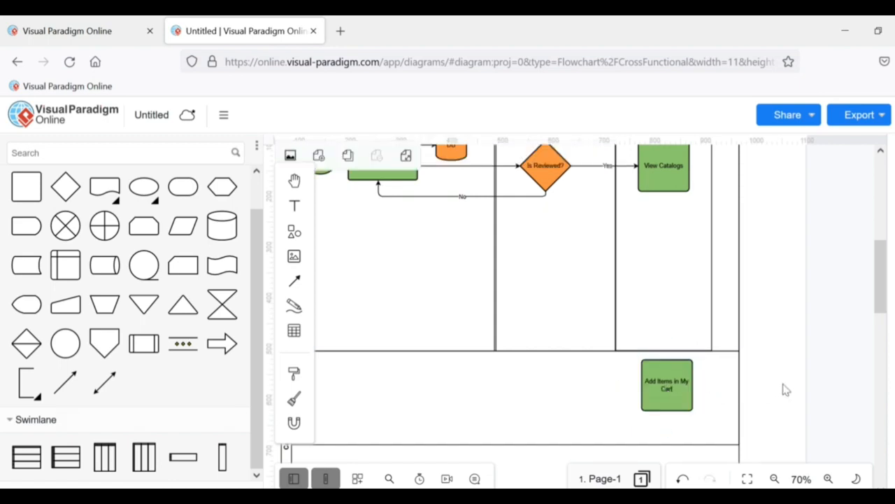
# Extend the User lane downward through the Cart lane and into Lane 2, enclosing the Add Items in My Cart square.
pyautogui.click(661, 337)
pyautogui.moveTo(664, 350); pyautogui.dragTo(666, 482)
pyautogui.click(811, 355)
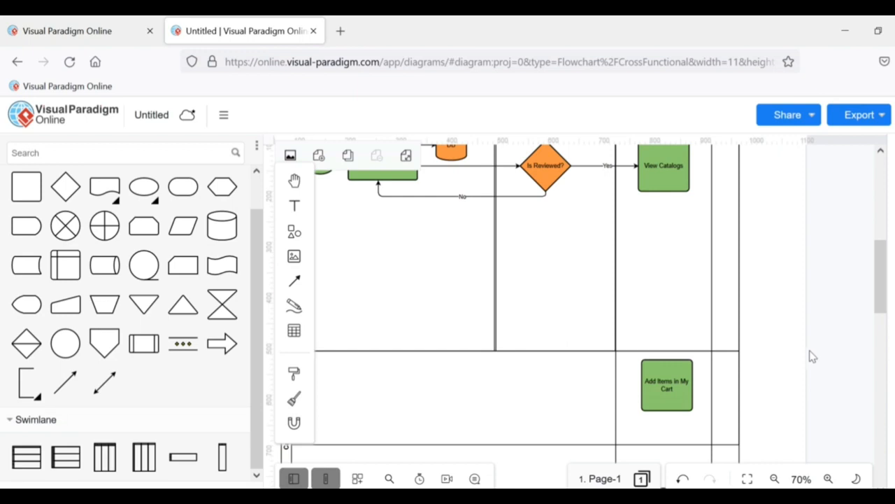
pyautogui.scroll(-2, 880, 308)
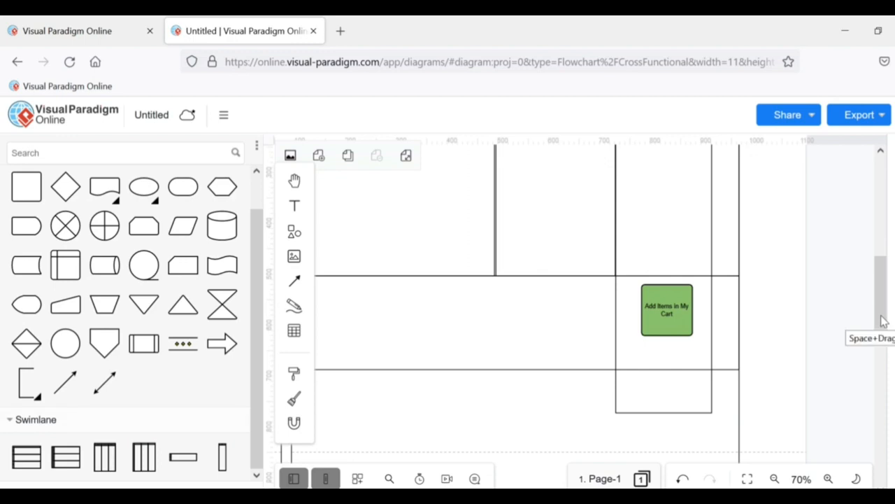
pyautogui.scroll(-1, 883, 321)
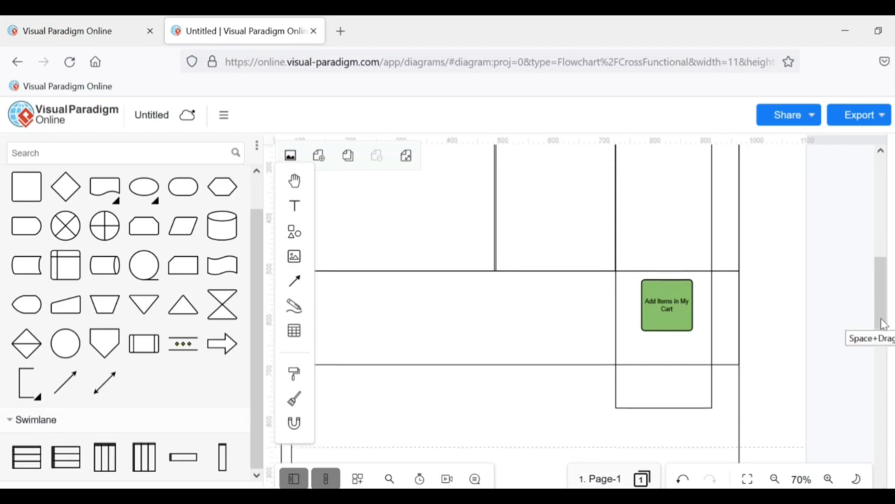
pyautogui.click(684, 398)
pyautogui.moveTo(663, 399); pyautogui.dragTo(665, 459)
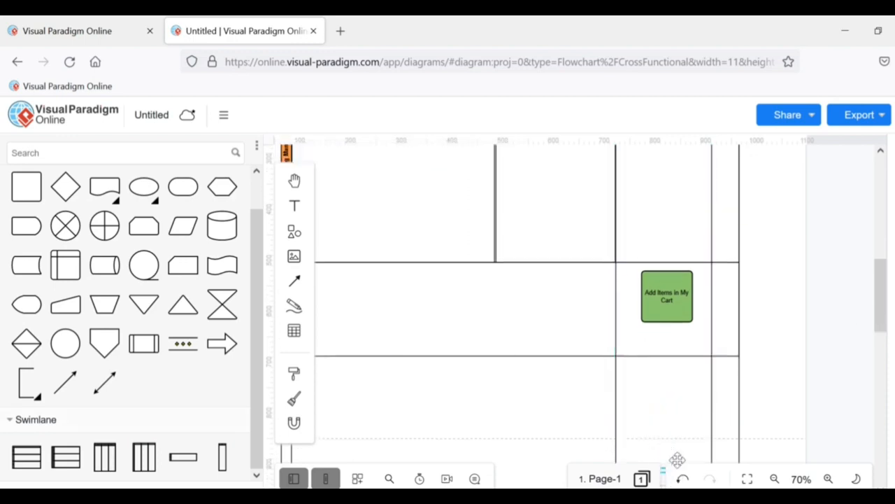
pyautogui.click(761, 419)
# Extend the Super Admin lane downward to align with the bottom edge of the User lane.
pyautogui.click(546, 221)
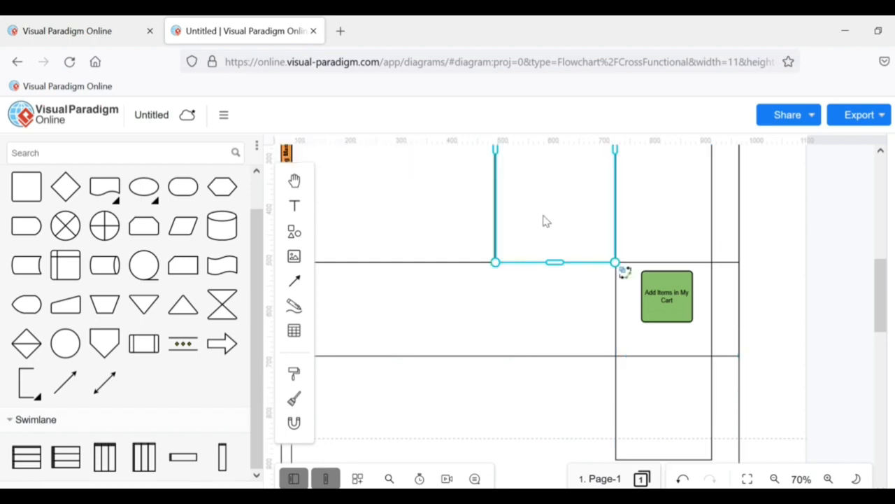
pyautogui.moveTo(554, 261); pyautogui.dragTo(565, 456)
pyautogui.click(835, 344)
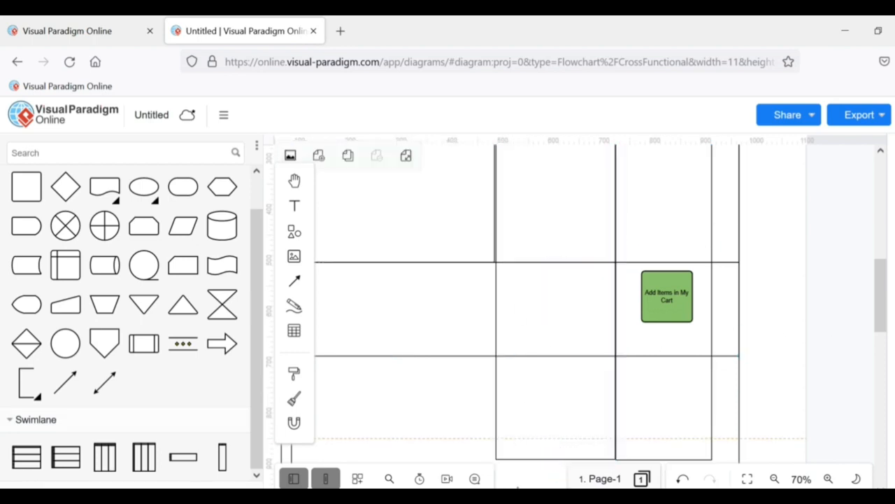
# Extend the Admin lane down through the Cart lane to the bottom edge of Lane 2.
pyautogui.click(773, 479)
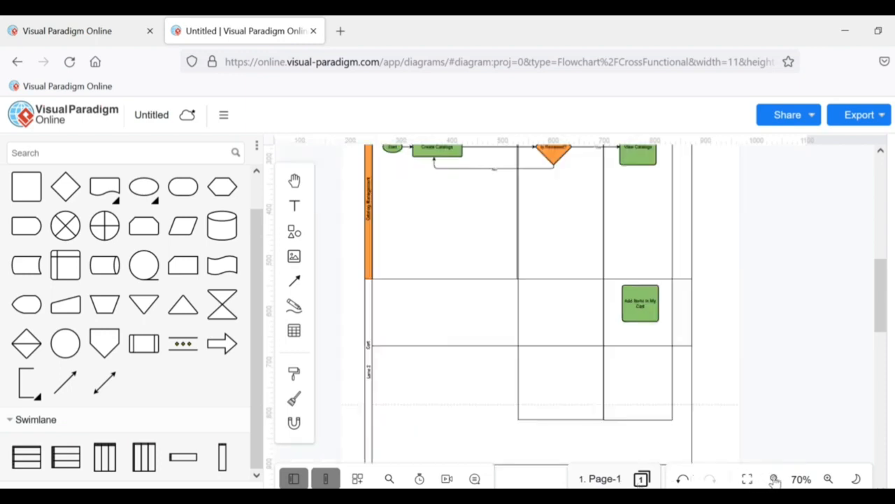
pyautogui.click(498, 241)
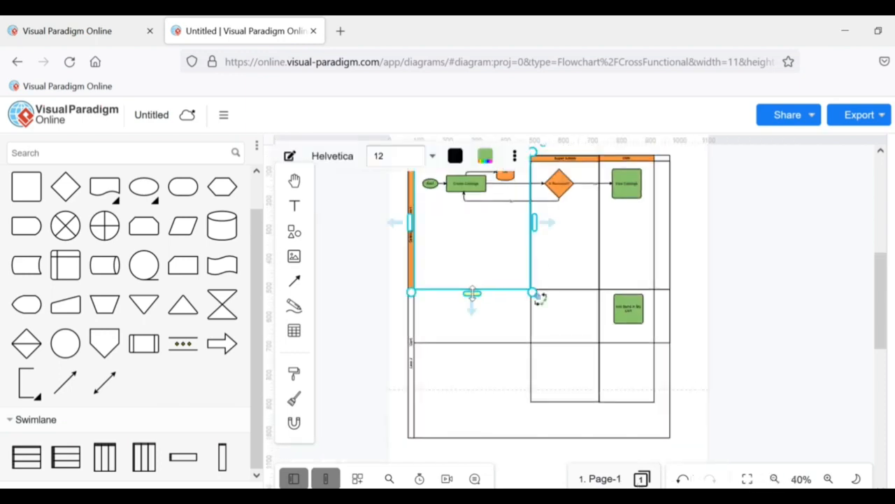
pyautogui.moveTo(473, 294); pyautogui.dragTo(480, 441)
pyautogui.click(571, 399)
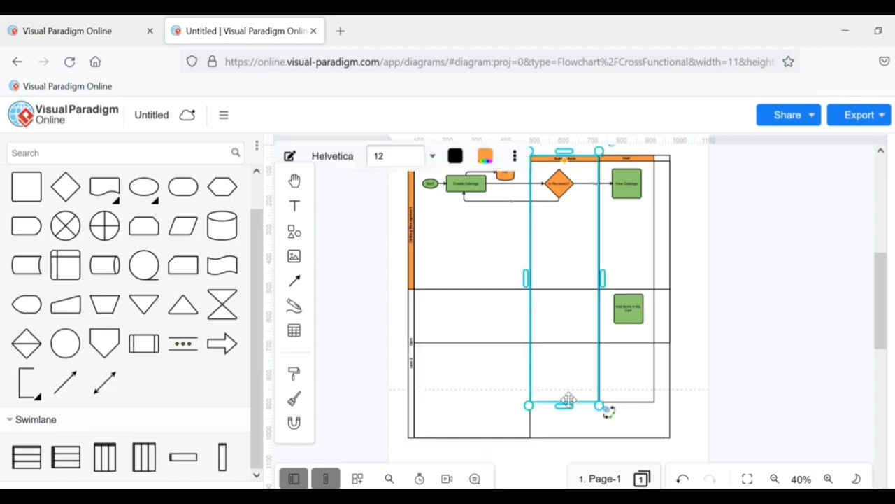
pyautogui.moveTo(565, 403); pyautogui.dragTo(566, 441)
pyautogui.click(633, 387)
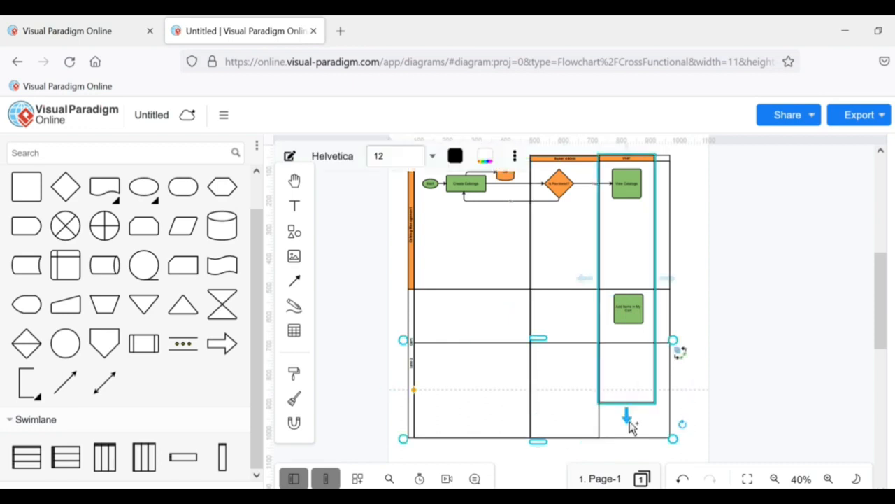
pyautogui.click(626, 397)
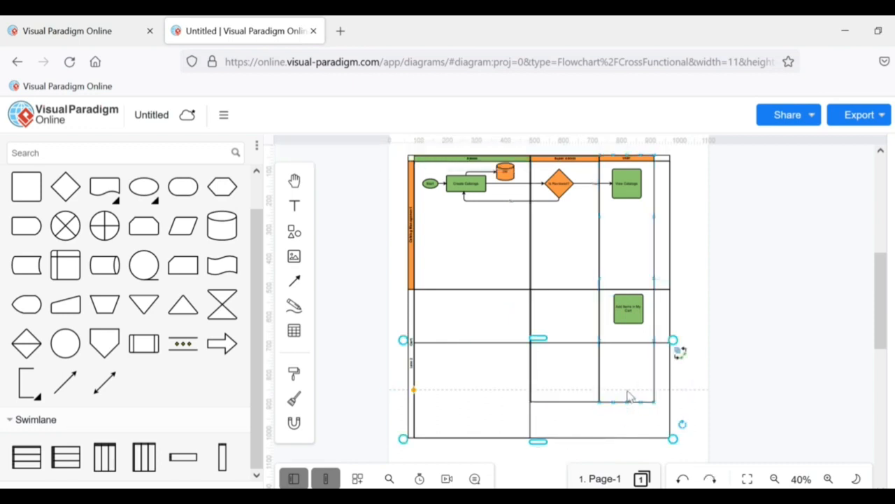
# Extend the Super Admin lane down to the bottom edge of Lane 2.
pyautogui.click(573, 398)
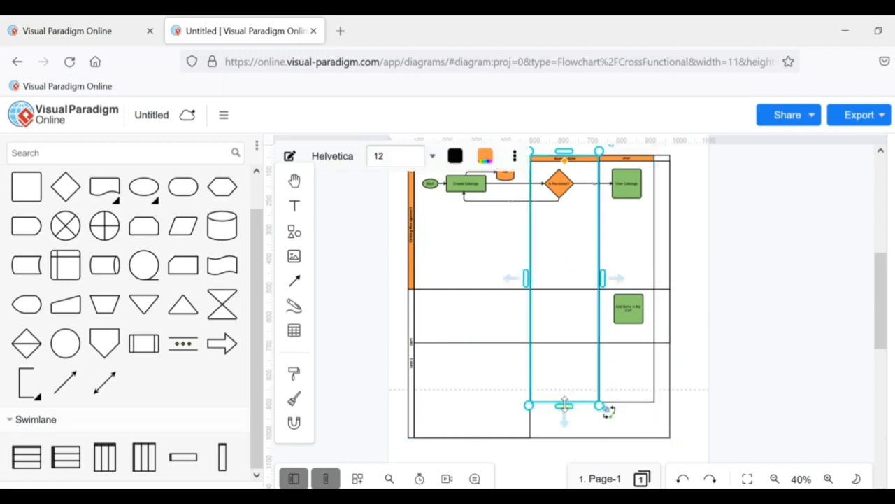
pyautogui.moveTo(565, 405); pyautogui.dragTo(565, 442)
# Extend the User lane down to the bottom edge of Lane 2, level with the Admin and Super Admin lanes.
pyautogui.click(639, 359)
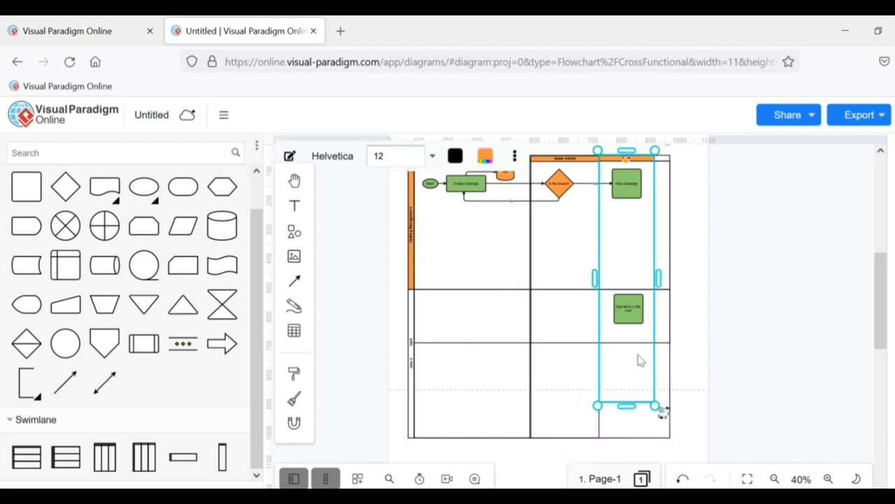
pyautogui.moveTo(626, 405); pyautogui.dragTo(626, 439)
pyautogui.click(773, 363)
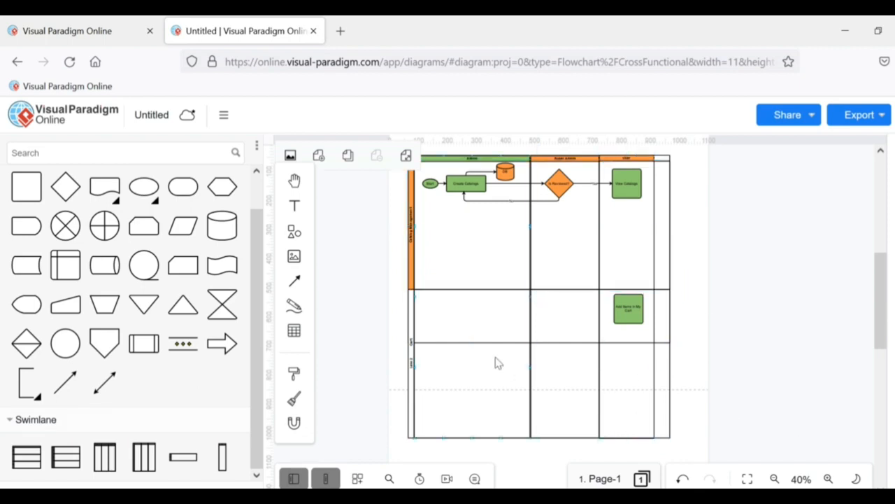
# Rename Lane 2 as Payment.
pyautogui.click(410, 362)
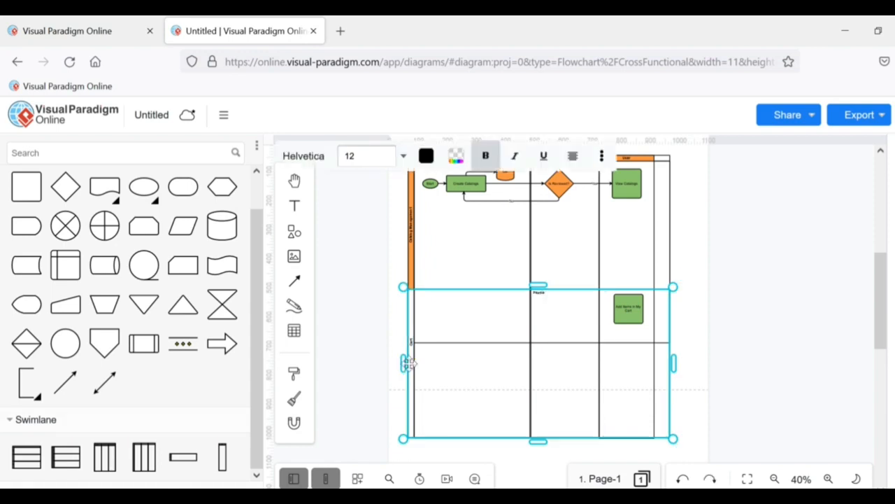
pyautogui.click(724, 361)
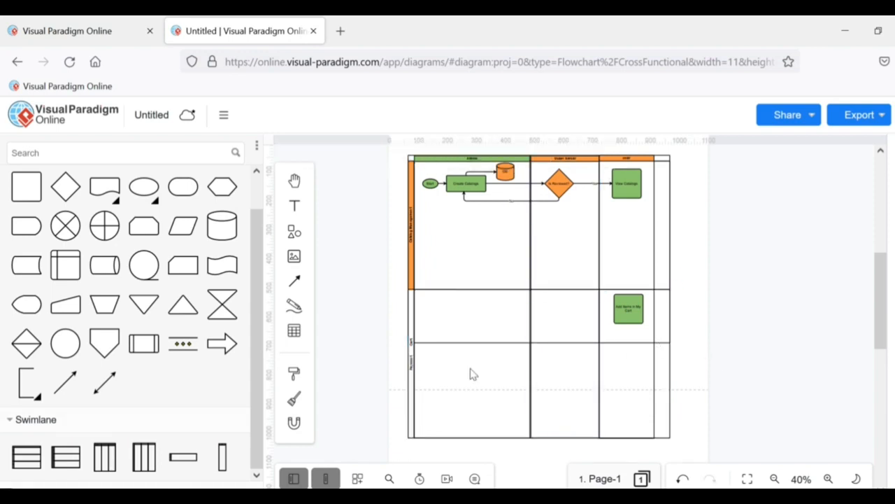
pyautogui.click(409, 361)
pyautogui.click(615, 375)
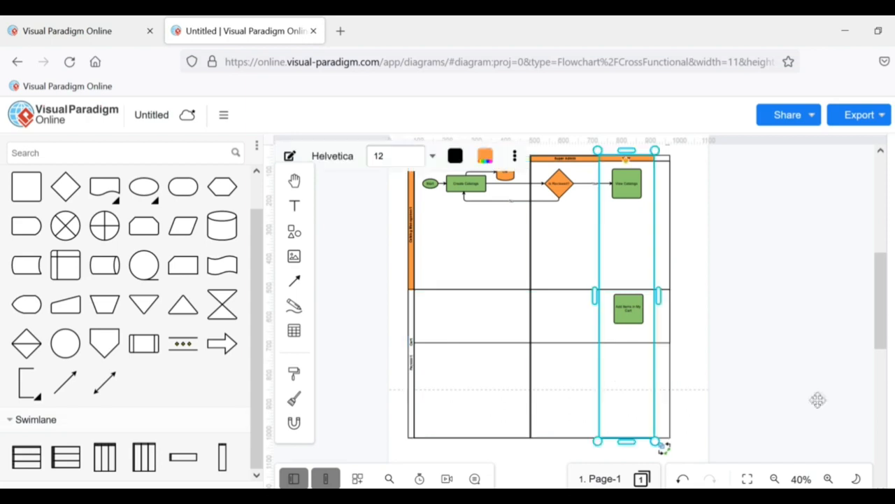
# Fill the Payment lane's header with light yellow.
pyautogui.click(829, 478)
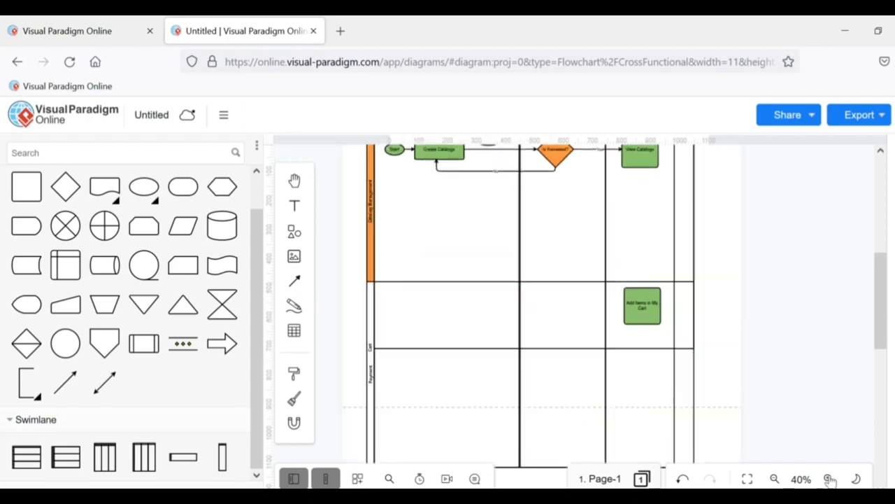
pyautogui.click(829, 479)
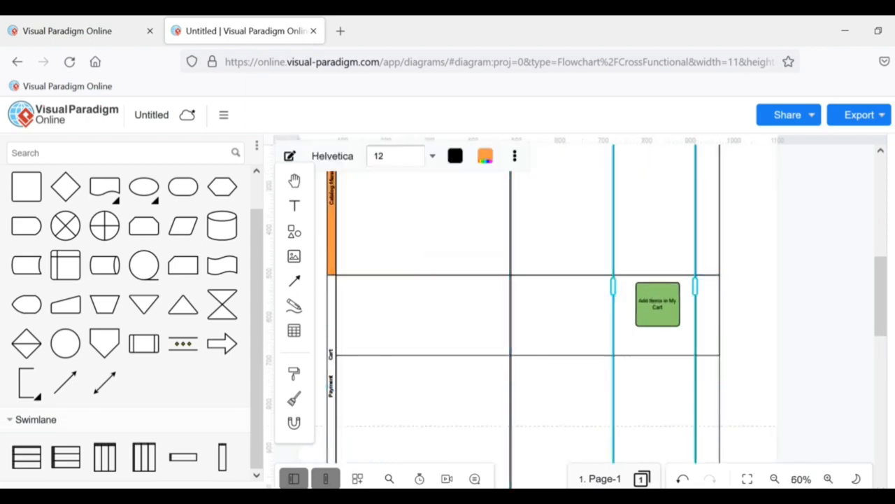
pyautogui.moveTo(599, 493); pyautogui.dragTo(535, 492)
pyautogui.click(516, 350)
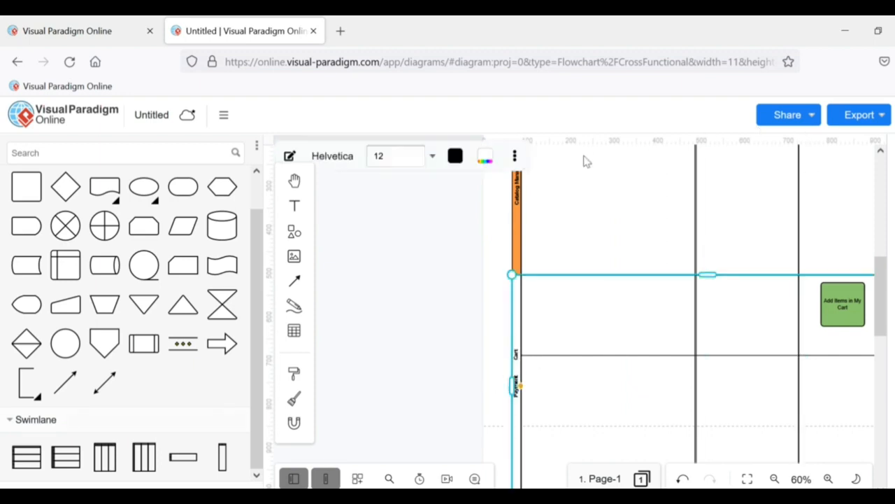
pyautogui.click(485, 156)
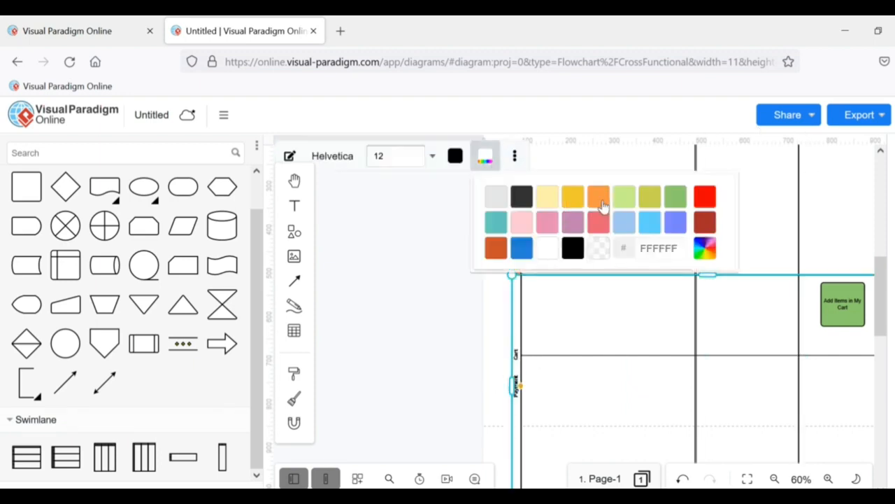
pyautogui.click(552, 202)
pyautogui.click(648, 375)
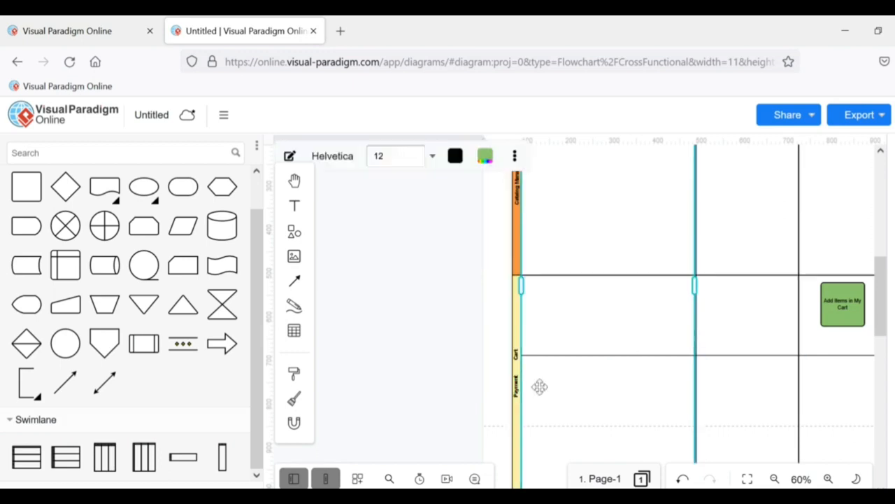
# Add a horizontal lane below the Cart lane across the full diagram width, and clear the old Payment lane's label.
pyautogui.moveTo(184, 457); pyautogui.dragTo(816, 400)
pyautogui.click(450, 394)
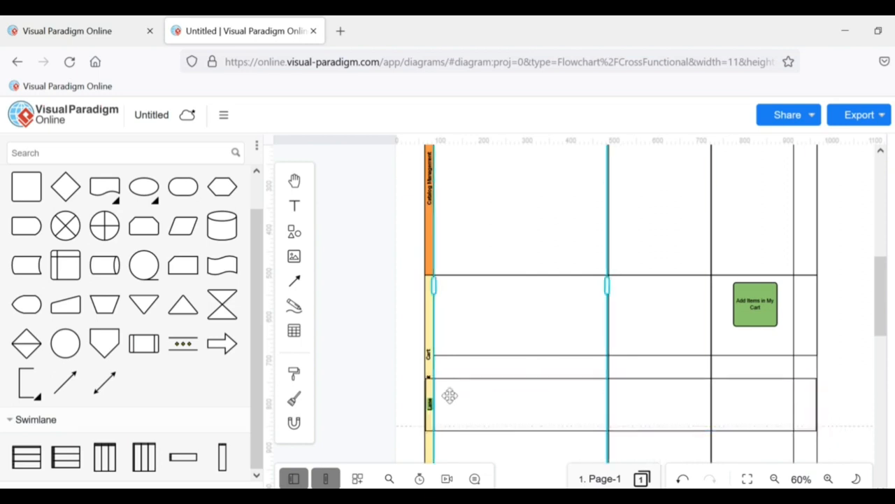
pyautogui.click(428, 368)
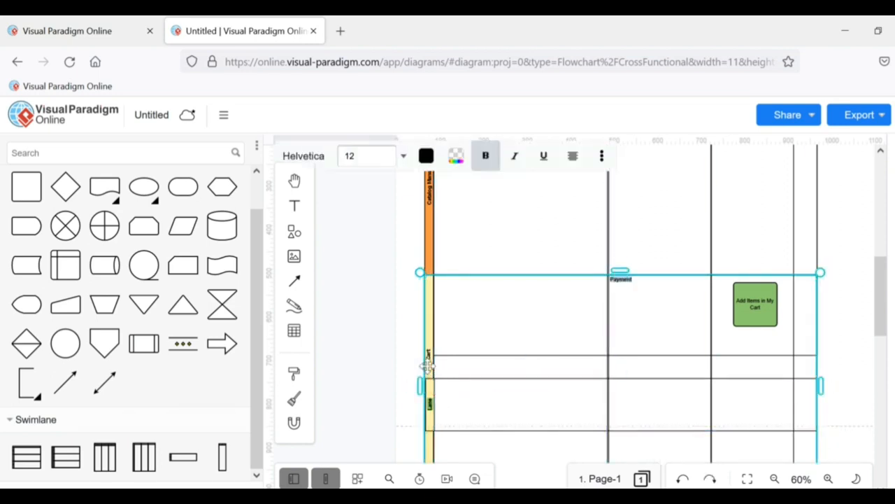
pyautogui.click(541, 359)
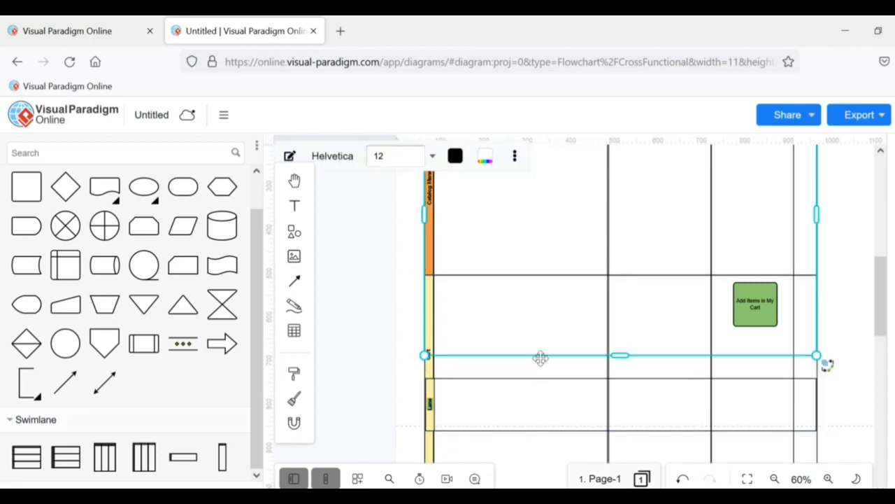
# Rename the Catalog Management lane as Payment.
pyautogui.click(527, 413)
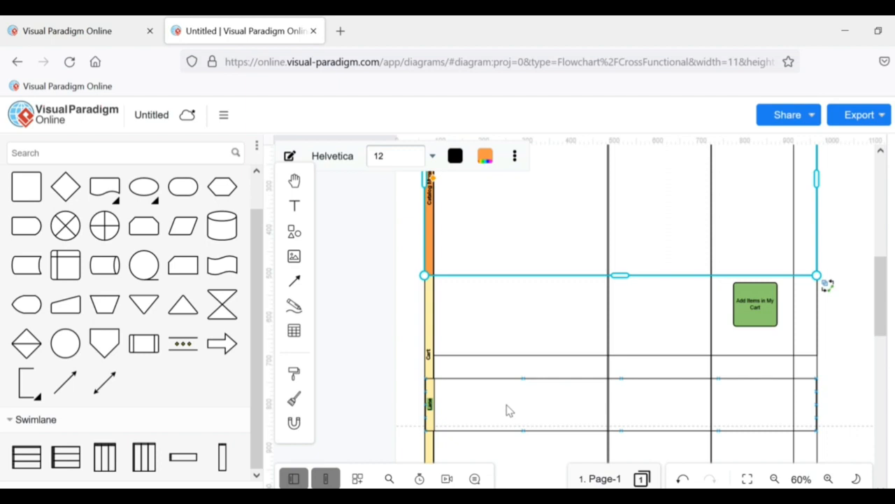
pyautogui.hotkey('ctrl', 'z')
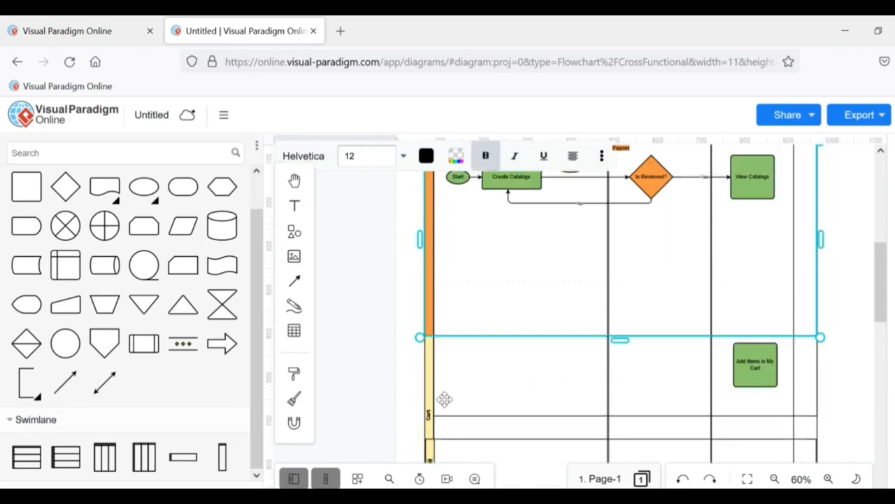
pyautogui.click(518, 391)
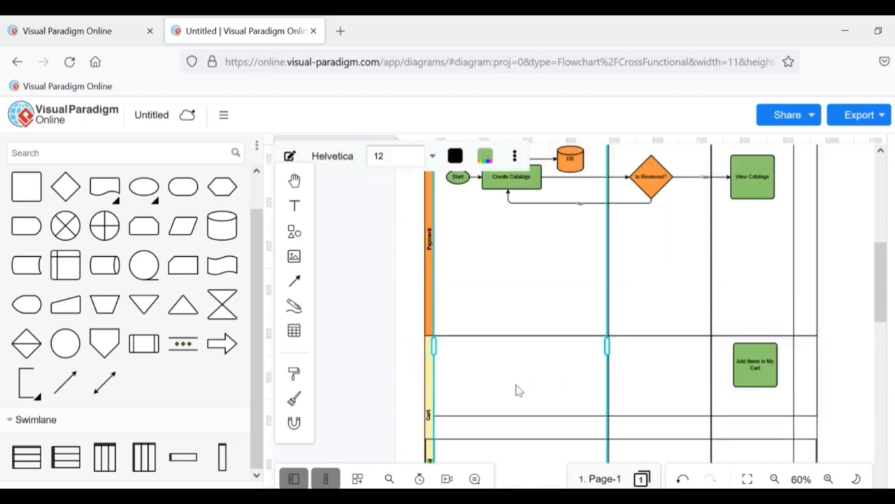
# Extend the Cart lane down to meet the top edge of the newly added horizontal lane.
pyautogui.click(465, 417)
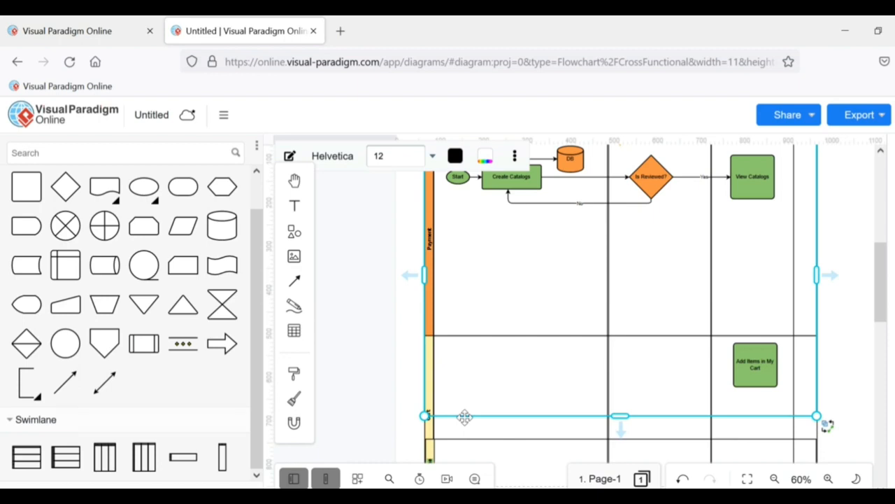
pyautogui.moveTo(613, 417); pyautogui.dragTo(621, 439)
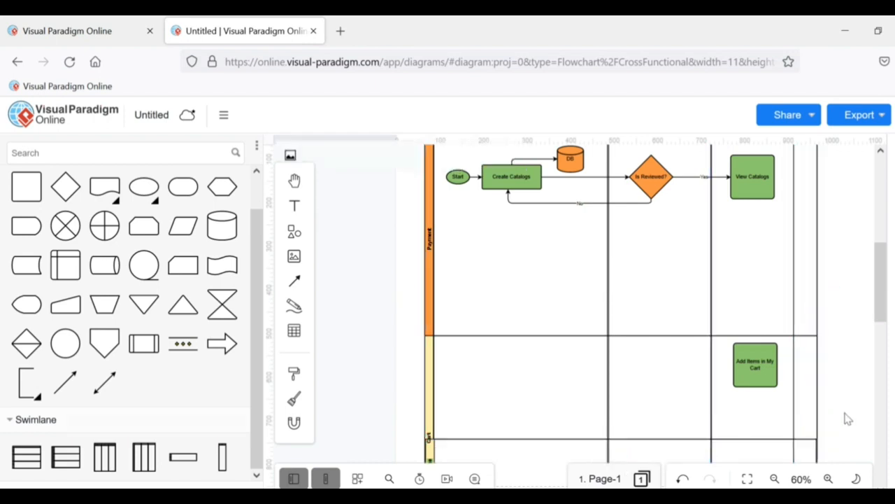
# Rename the newly added horizontal lane below Cart as Payment.
pyautogui.moveTo(879, 316); pyautogui.dragTo(882, 351)
pyautogui.click(477, 314)
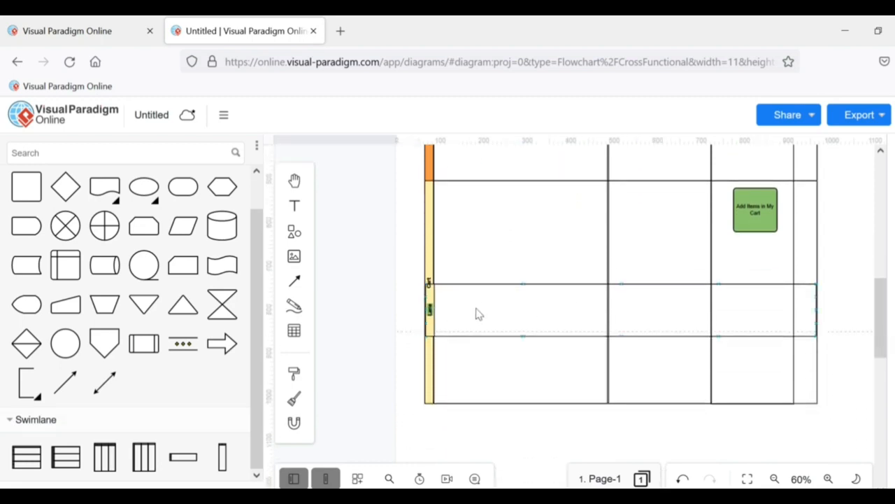
pyautogui.click(431, 310)
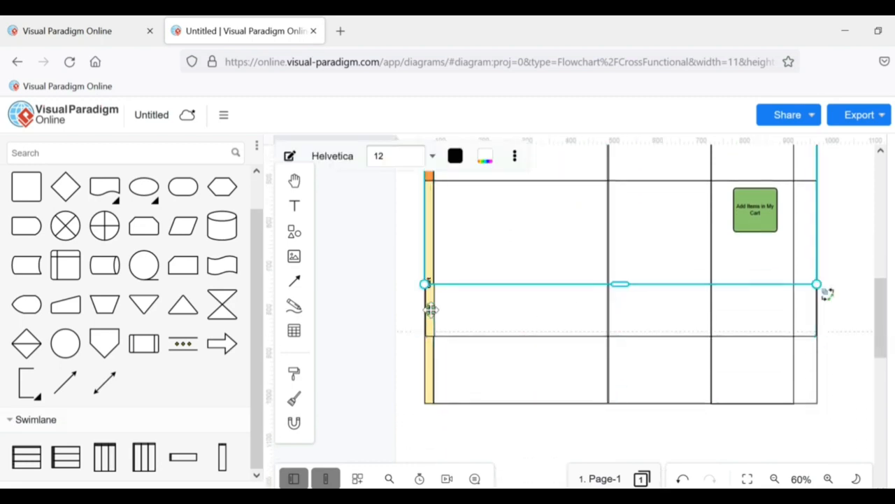
pyautogui.click(431, 310)
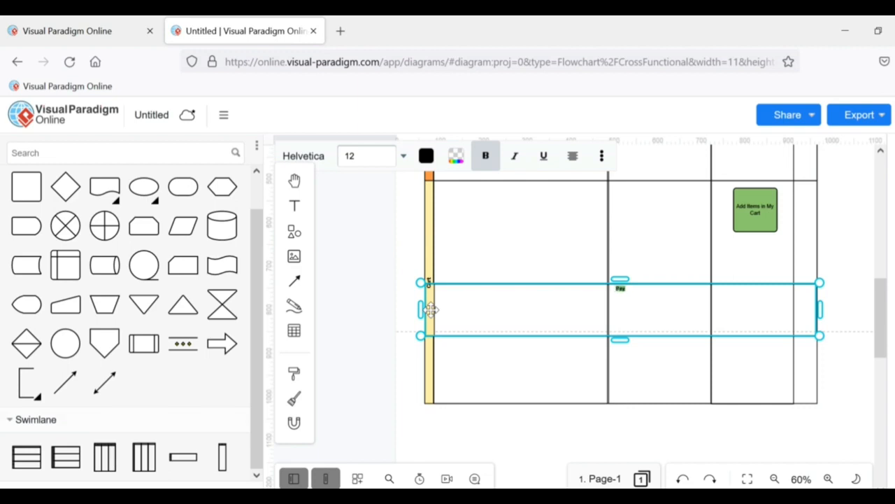
pyautogui.click(516, 346)
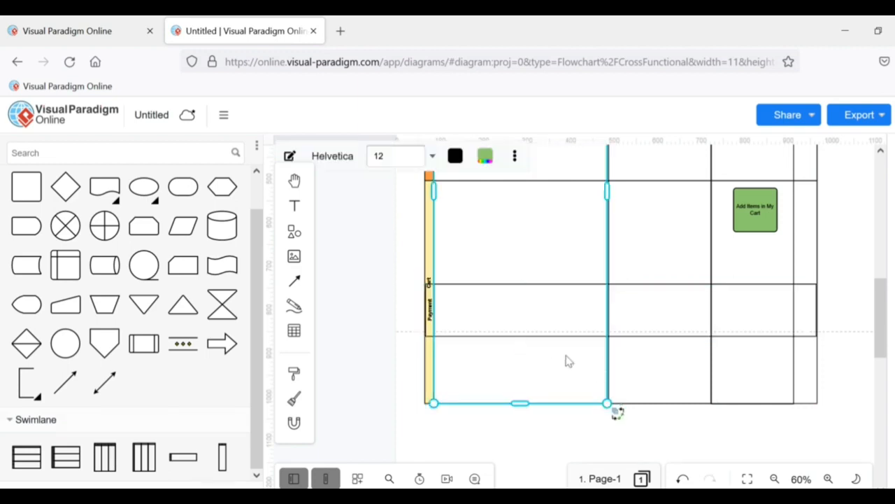
pyautogui.click(546, 433)
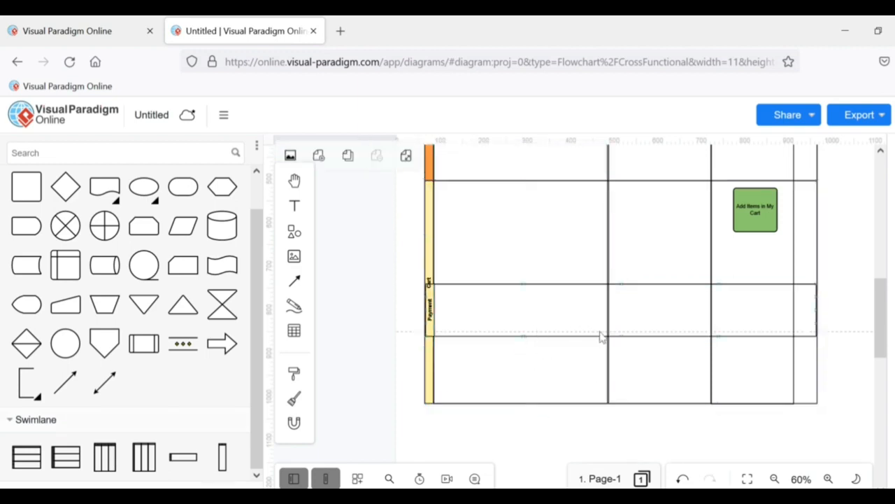
pyautogui.click(572, 337)
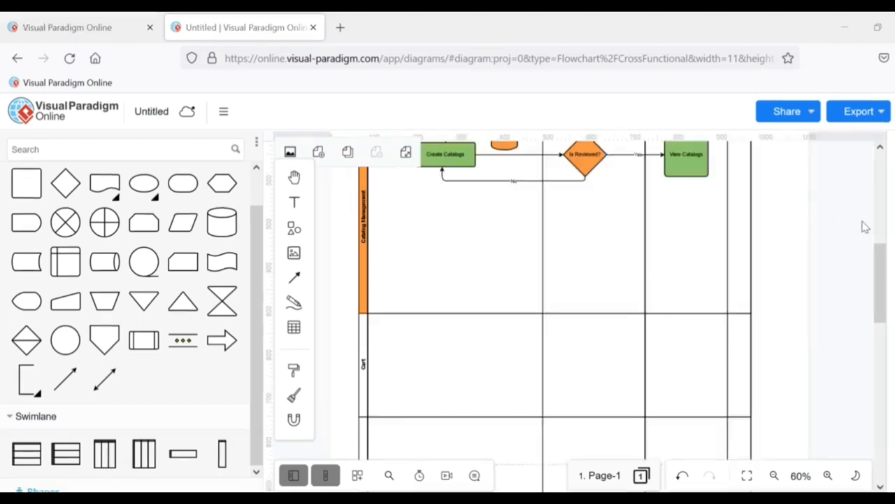
# Copy the View Catalogs square and place the copy in the Cart row of the User lane.
pyautogui.scroll(2, 880, 259)
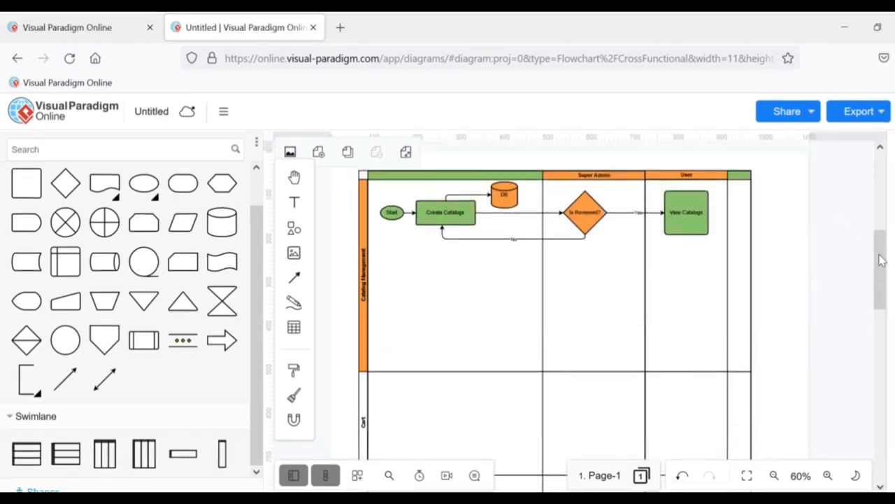
pyautogui.click(669, 218)
pyautogui.click(661, 194)
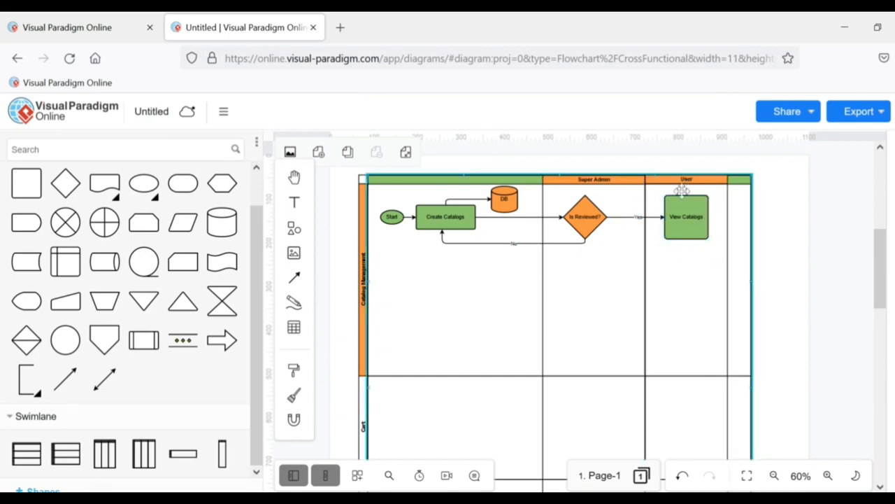
pyautogui.click(693, 224)
pyautogui.click(691, 221)
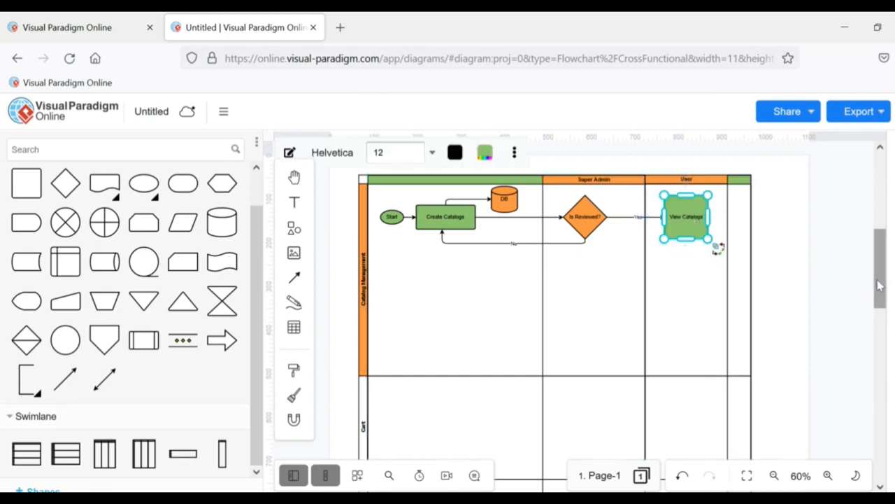
pyautogui.moveTo(881, 281); pyautogui.dragTo(881, 298)
pyautogui.click(695, 349)
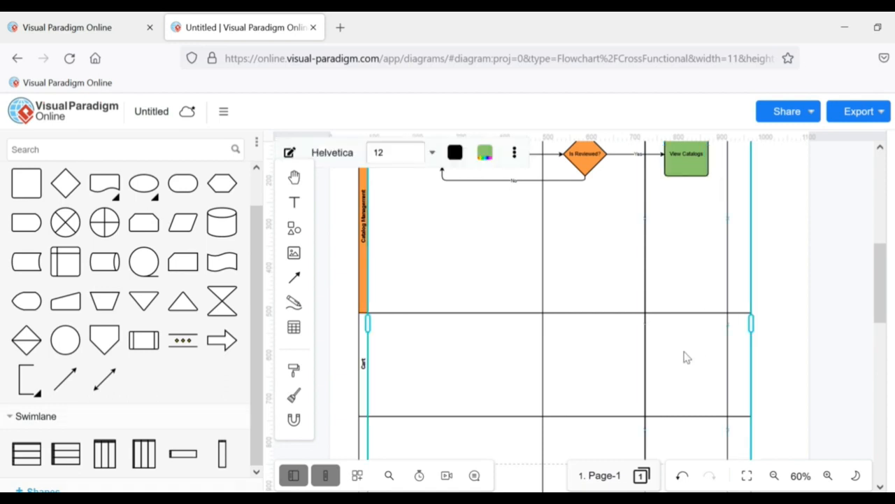
pyautogui.hotkey('ctrl', 'v')
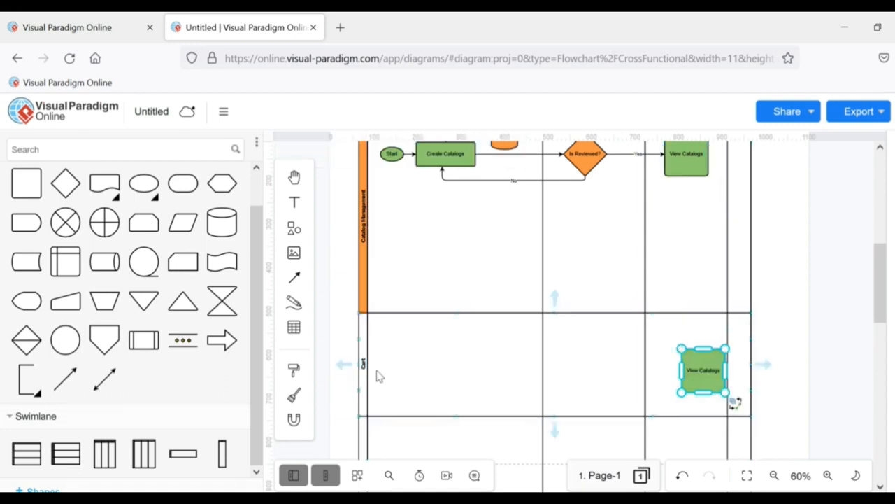
pyautogui.moveTo(703, 370); pyautogui.dragTo(692, 352)
# Relabel the copied square in the Cart row as Add Items in Cart.
pyautogui.click(691, 351)
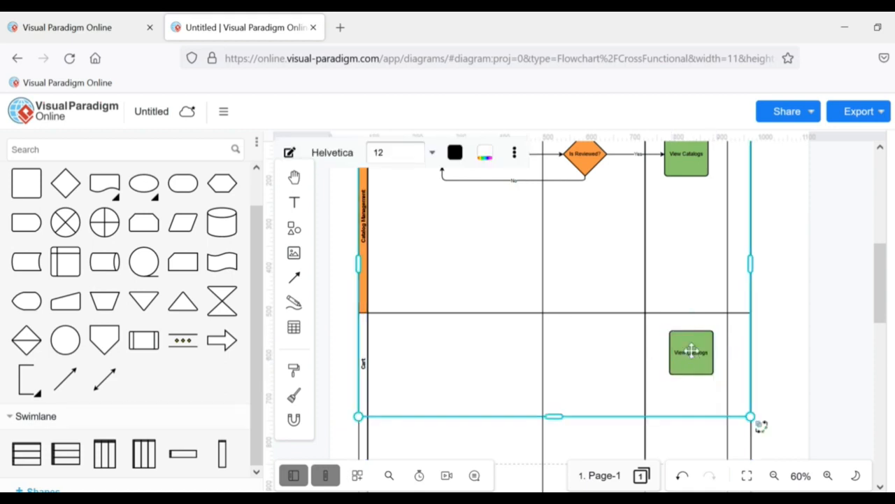
pyautogui.doubleClick(692, 351)
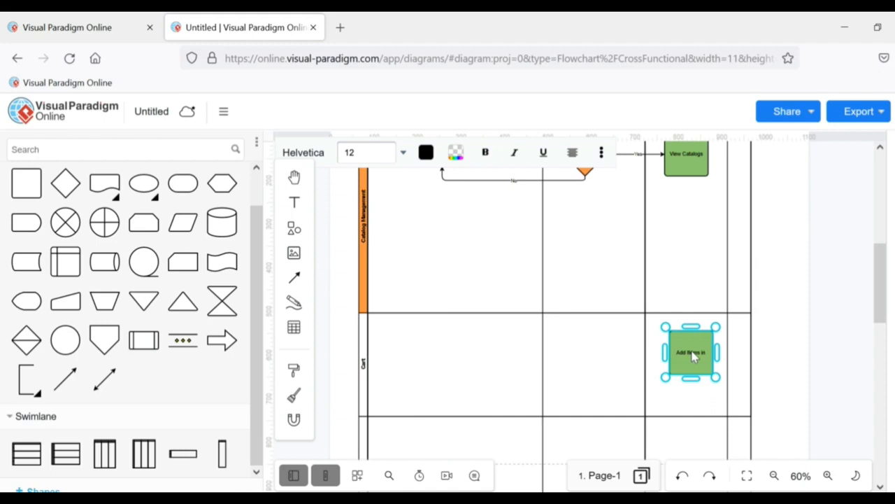
pyautogui.click(832, 379)
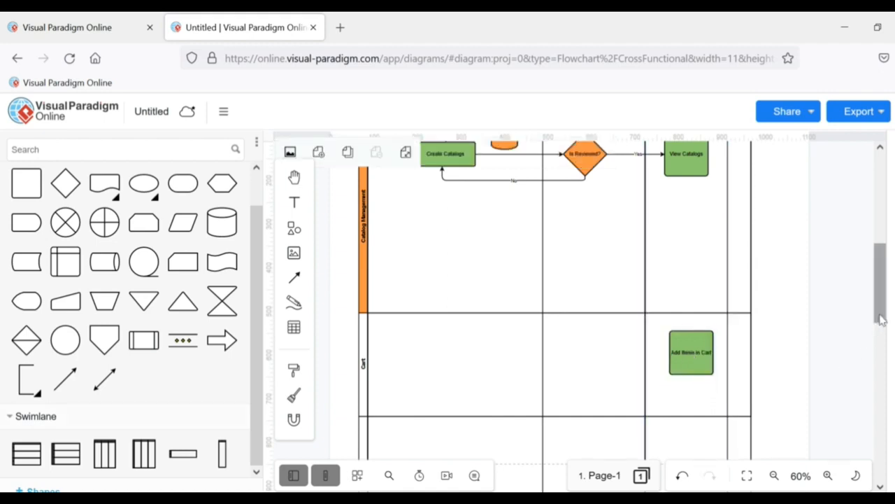
pyautogui.scroll(2, 880, 319)
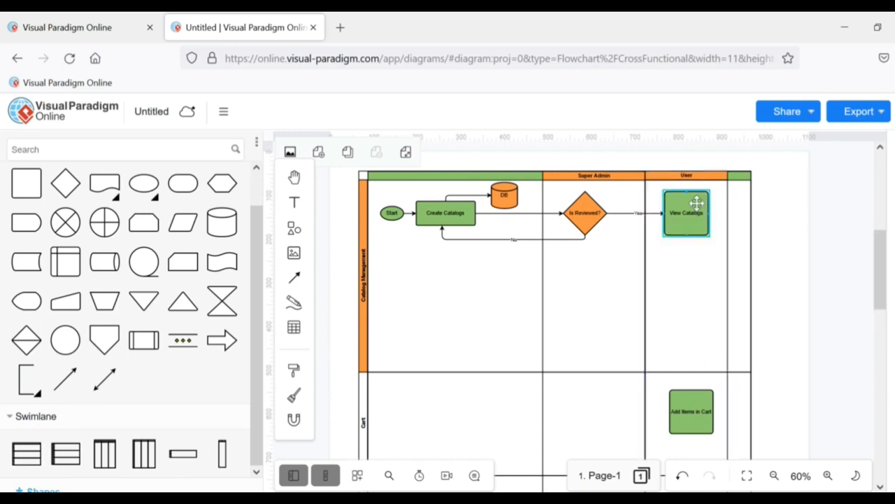
pyautogui.click(612, 176)
pyautogui.click(612, 177)
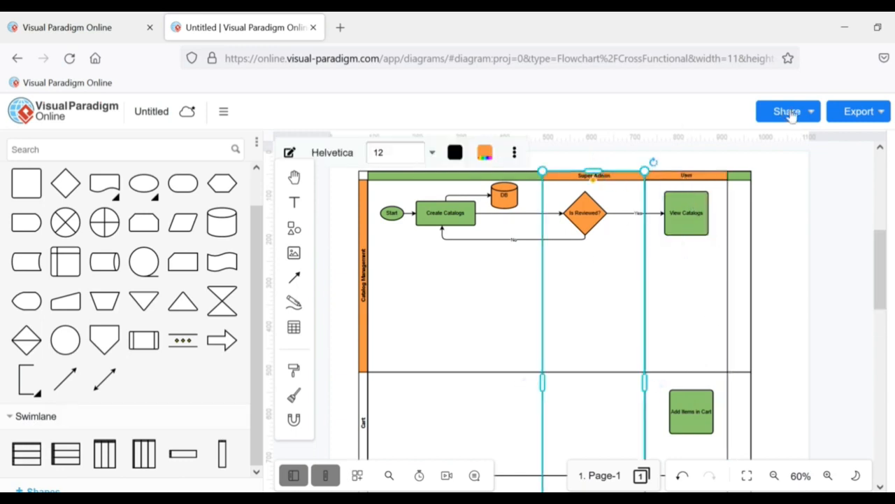
pyautogui.click(686, 173)
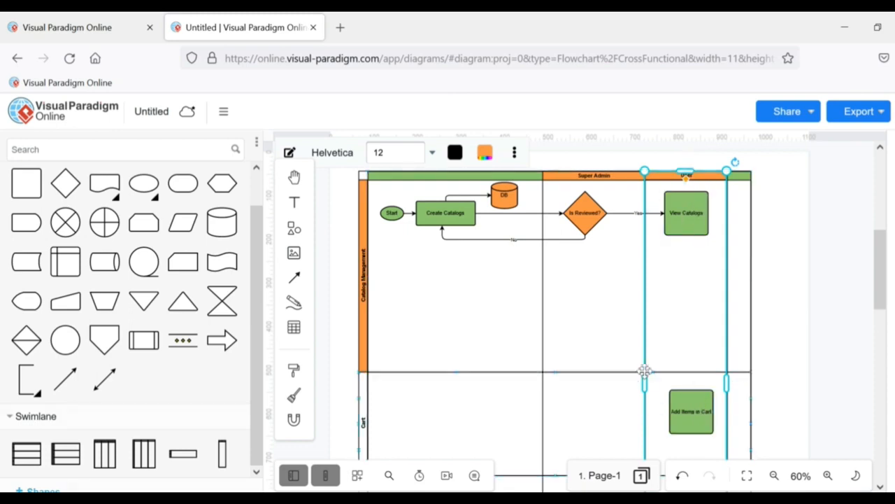
# Fill the Cart lane's header with light blue.
pyautogui.scroll(-2, 885, 289)
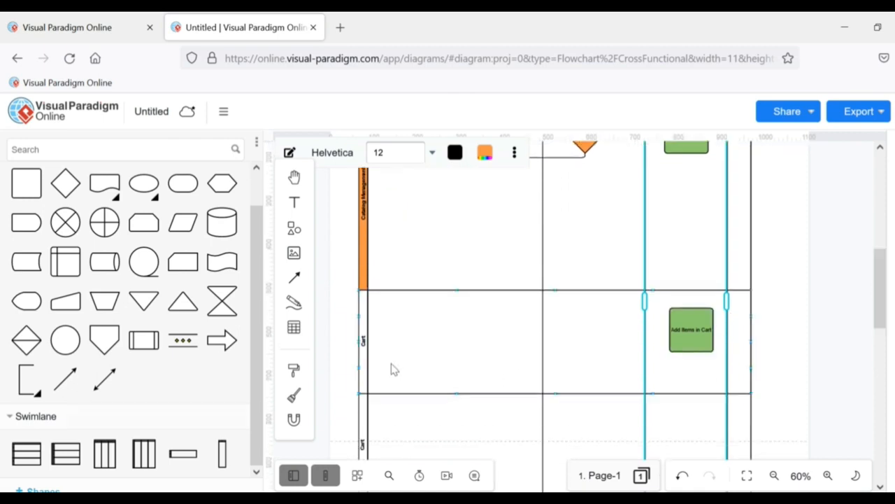
pyautogui.click(360, 320)
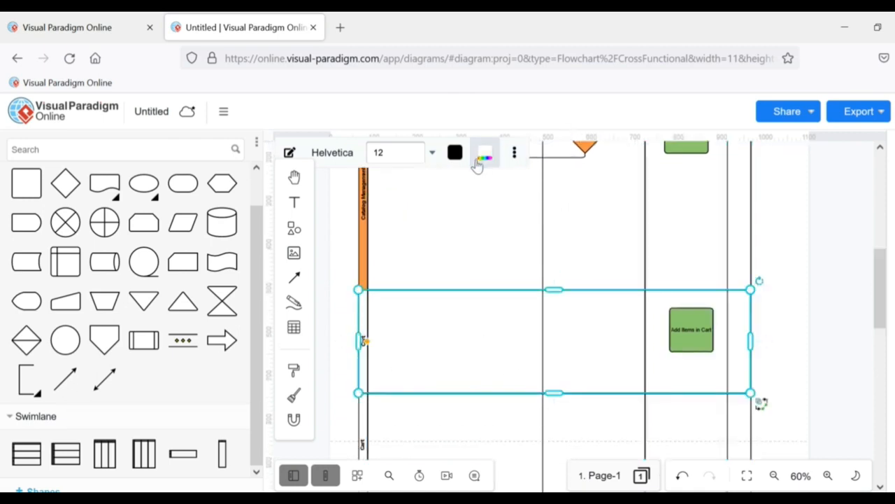
pyautogui.click(479, 161)
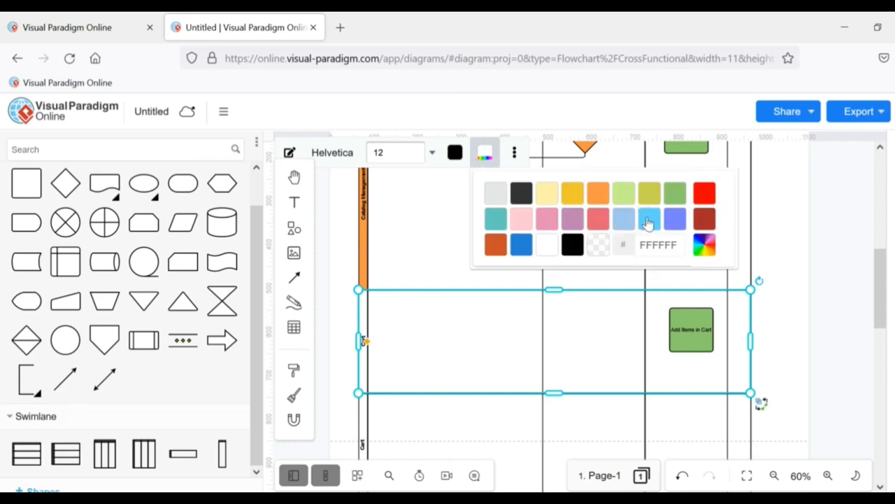
pyautogui.click(648, 222)
pyautogui.click(777, 292)
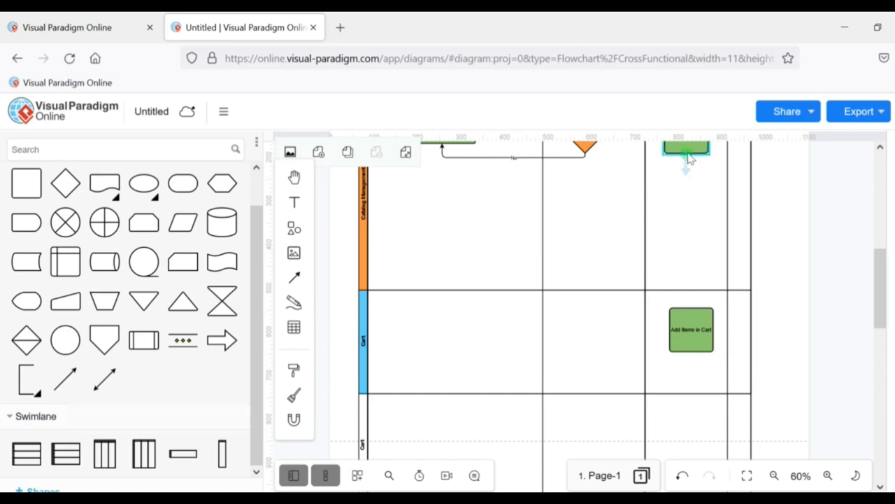
# Connect View Catalogs to Add Items in Cart and nudge the Add Items in Cart square into vertical alignment to straighten the connector.
pyautogui.moveTo(688, 158); pyautogui.dragTo(691, 311)
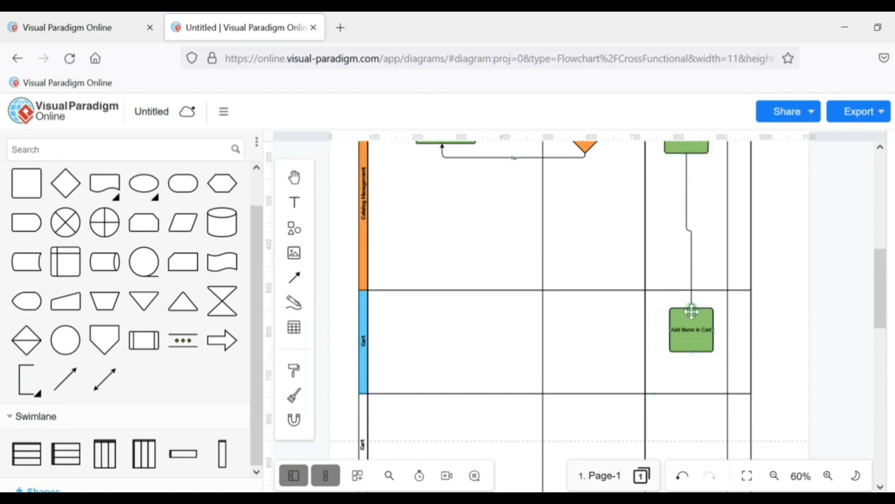
pyautogui.click(789, 358)
pyautogui.click(701, 336)
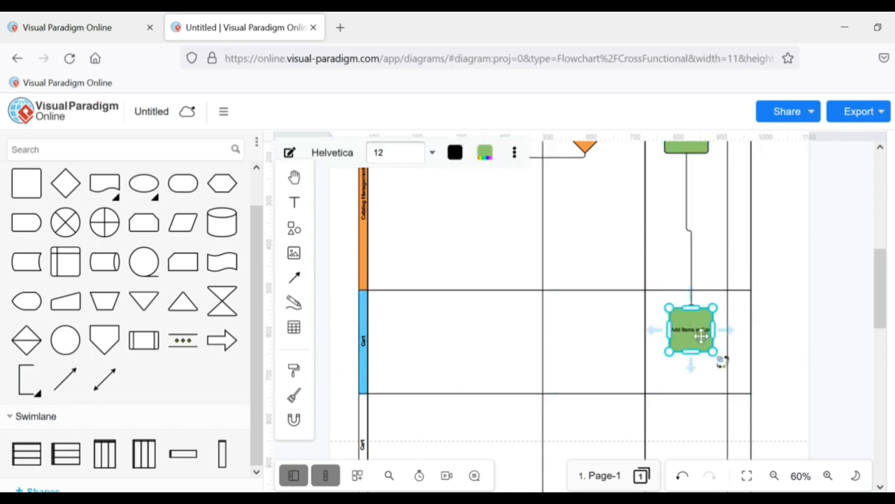
pyautogui.press('Left')
pyautogui.press('Left')
pyautogui.press('Left')
pyautogui.press('Left')
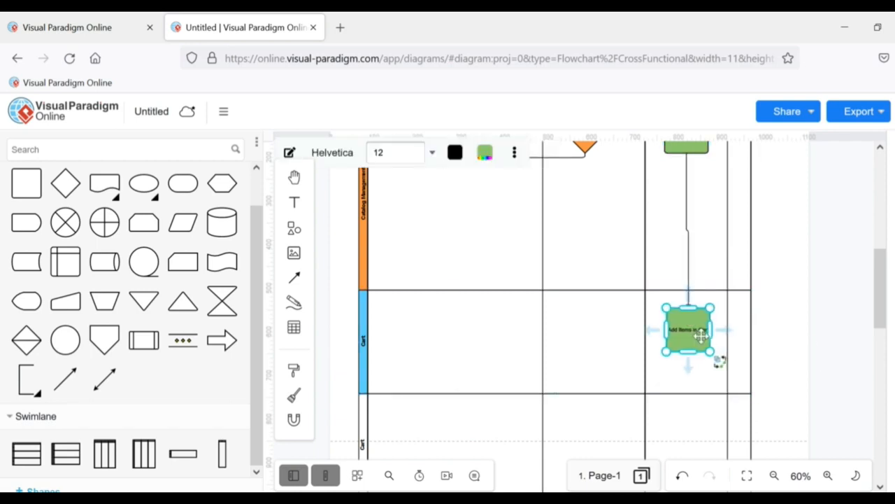
pyautogui.press('Left')
pyautogui.press('Left')
pyautogui.press('Left')
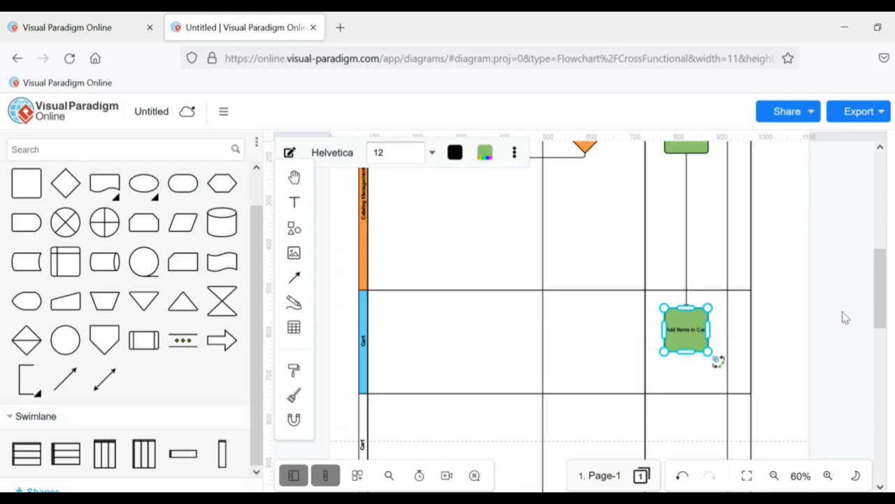
pyautogui.click(843, 317)
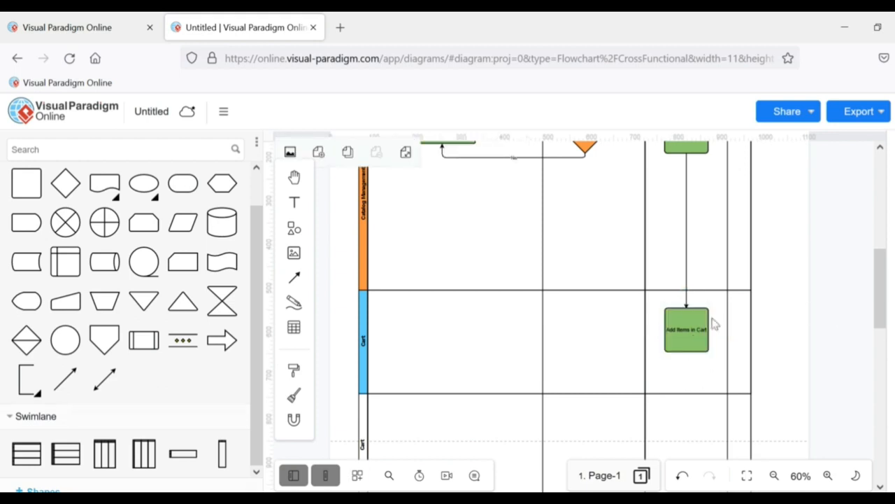
# Rename the horizontal lane below Cart as Payments.
pyautogui.moveTo(882, 310); pyautogui.dragTo(882, 330)
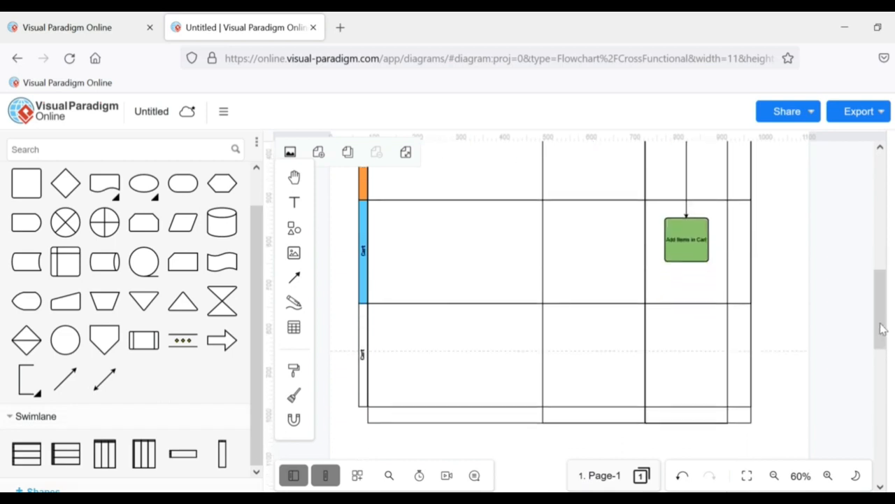
pyautogui.click(363, 346)
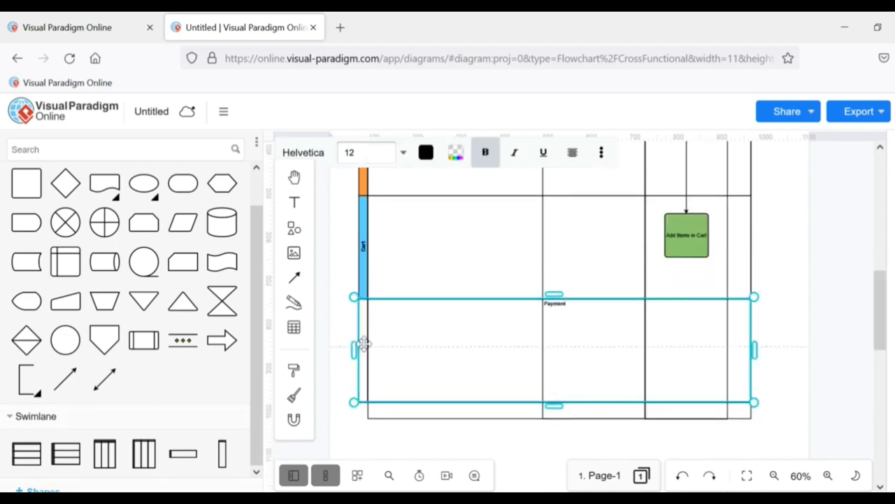
pyautogui.click(788, 338)
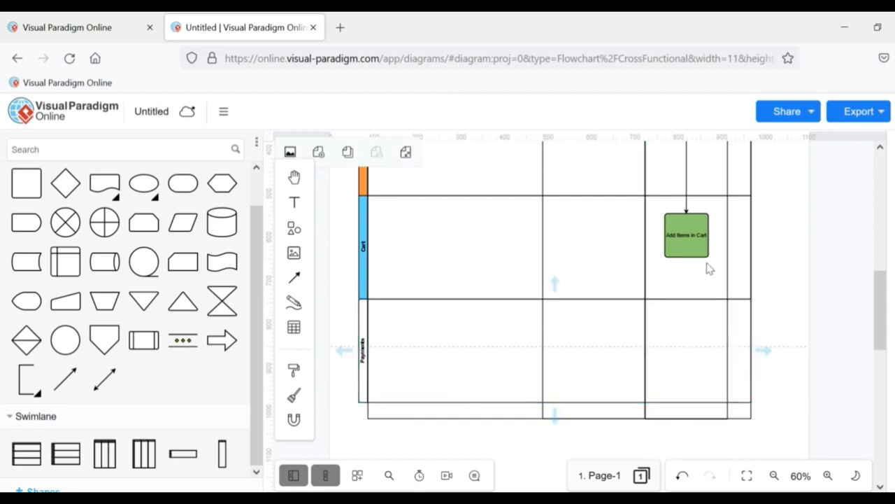
# Duplicate the Add Items in Cart square into the Payments row of the User lane and label the copy Make Payment.
pyautogui.click(691, 240)
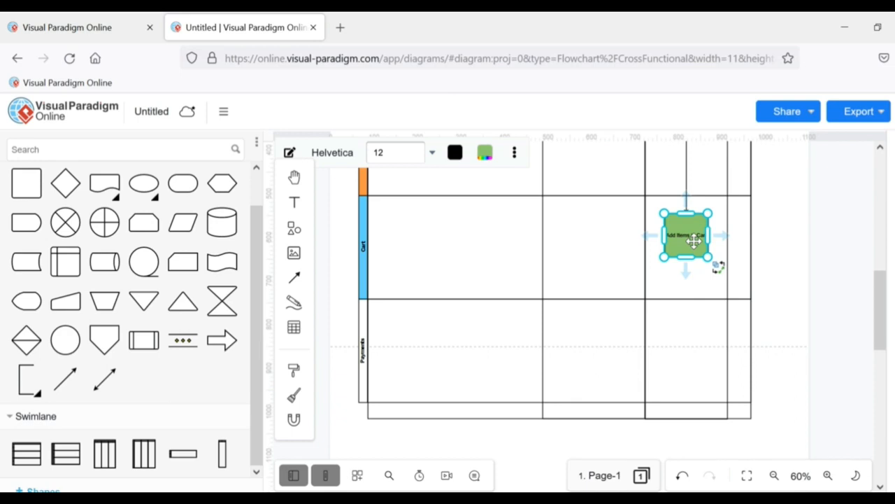
pyautogui.click(719, 266)
pyautogui.moveTo(709, 260)
pyautogui.mouseDown()
pyautogui.moveTo(679, 366)
pyautogui.moveTo(690, 334)
pyautogui.mouseUp()
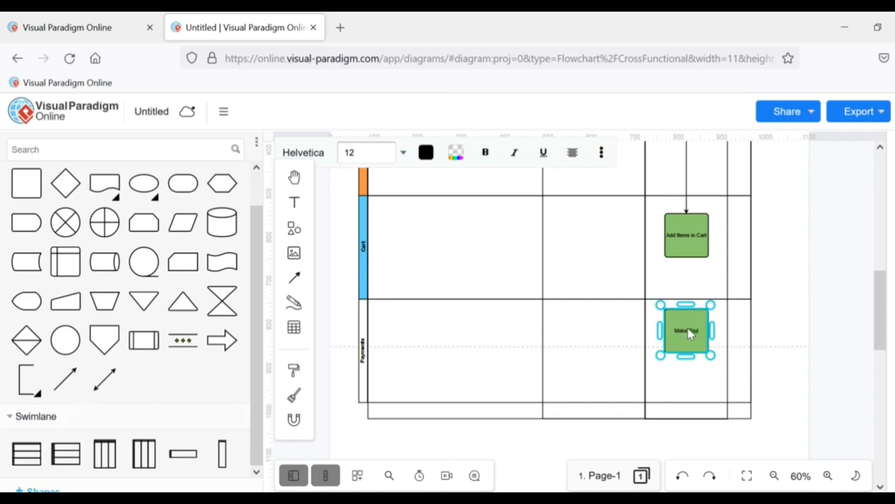
pyautogui.click(722, 282)
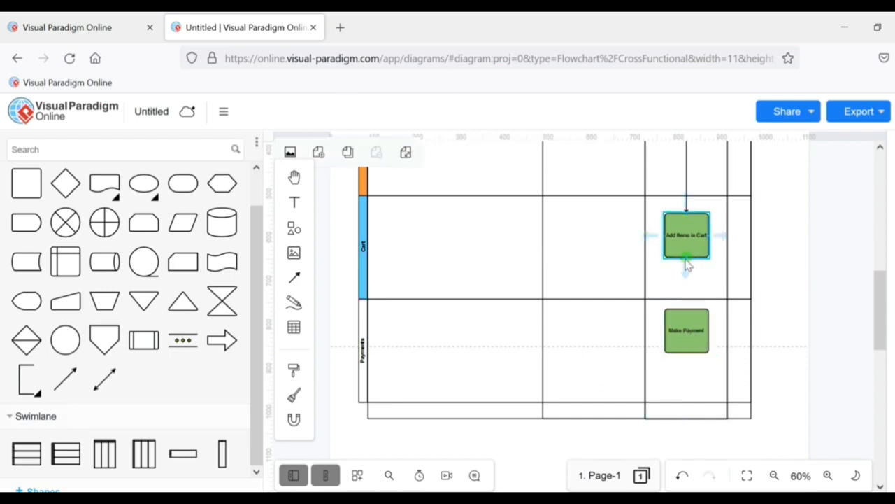
# Connect the Add Items in Cart square to the Make Payment square.
pyautogui.moveTo(687, 264); pyautogui.dragTo(686, 309)
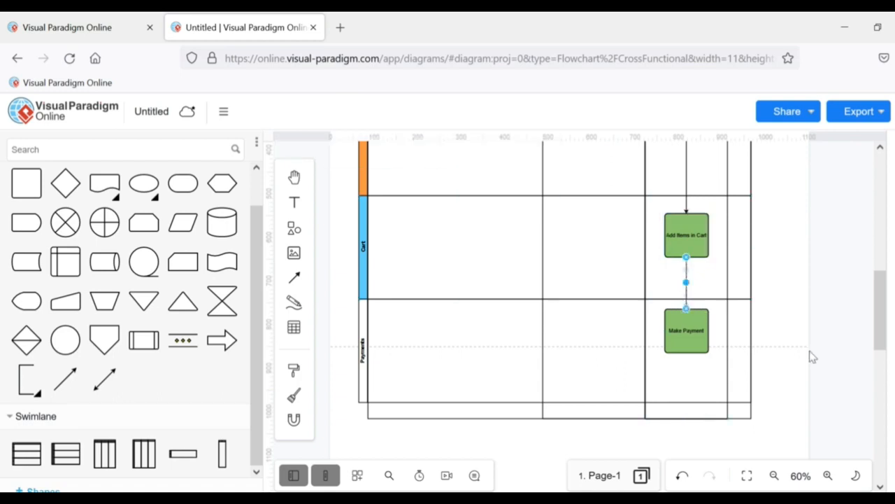
pyautogui.click(809, 356)
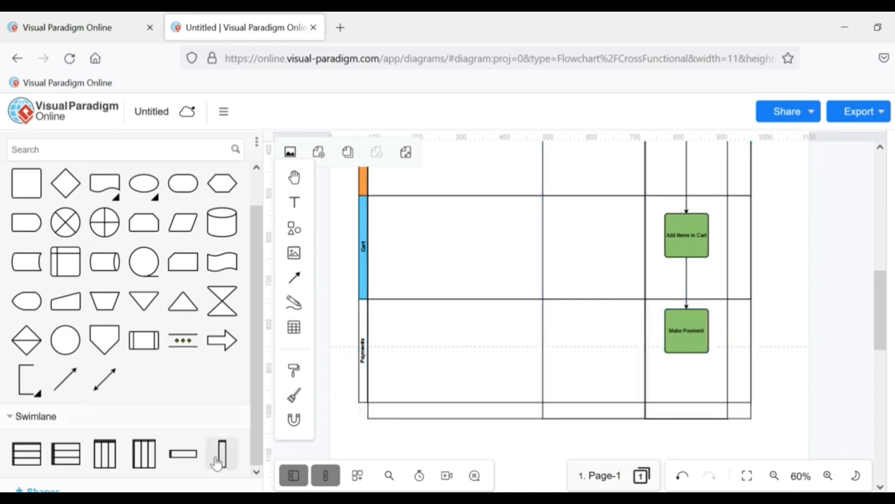
# Extend the Admin lane's lower edge well below the Payments row to make room for another row.
pyautogui.click(539, 414)
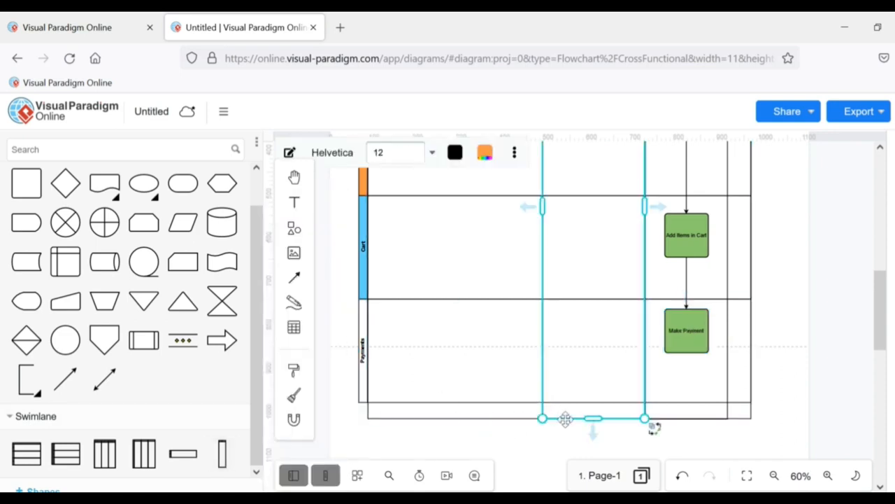
pyautogui.click(501, 419)
pyautogui.moveTo(559, 419); pyautogui.dragTo(563, 464)
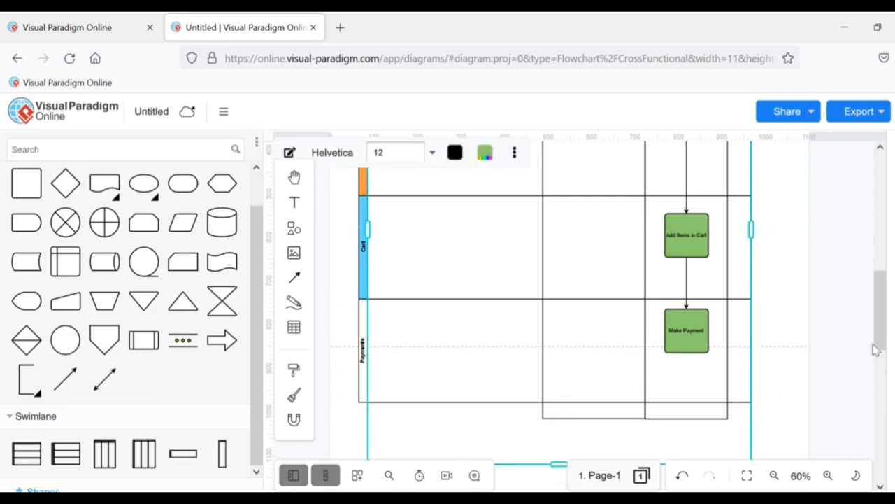
pyautogui.moveTo(879, 345); pyautogui.dragTo(882, 369)
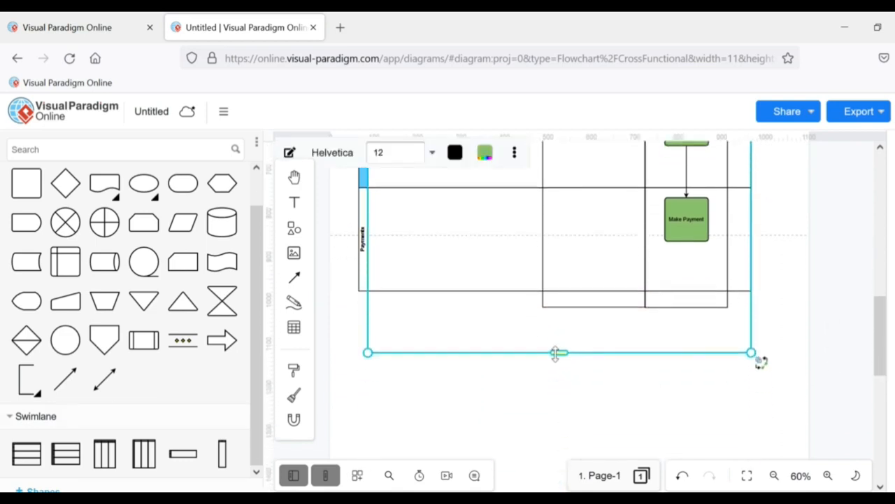
pyautogui.moveTo(558, 352); pyautogui.dragTo(559, 397)
pyautogui.click(366, 249)
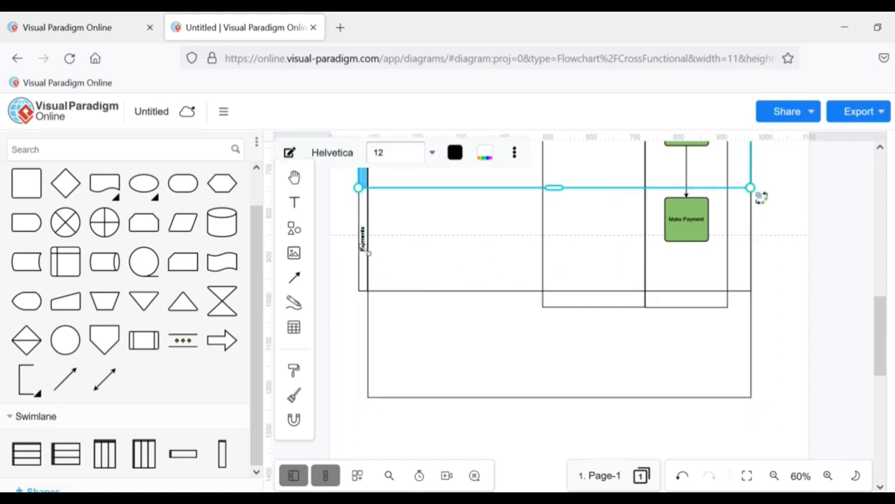
pyautogui.hotkey('ctrl', 'v')
pyautogui.hotkey('ctrl', 'z')
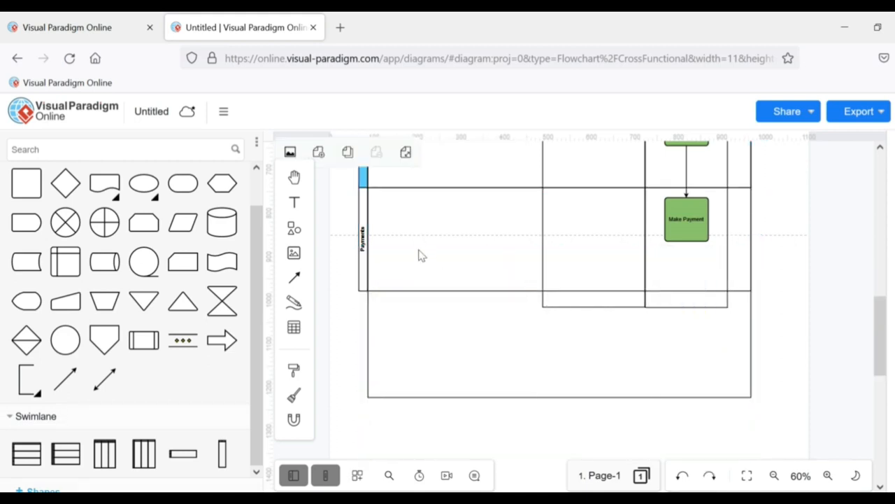
# Duplicate the Payments lane and move the copy down so it sits directly beneath the original.
pyautogui.click(360, 238)
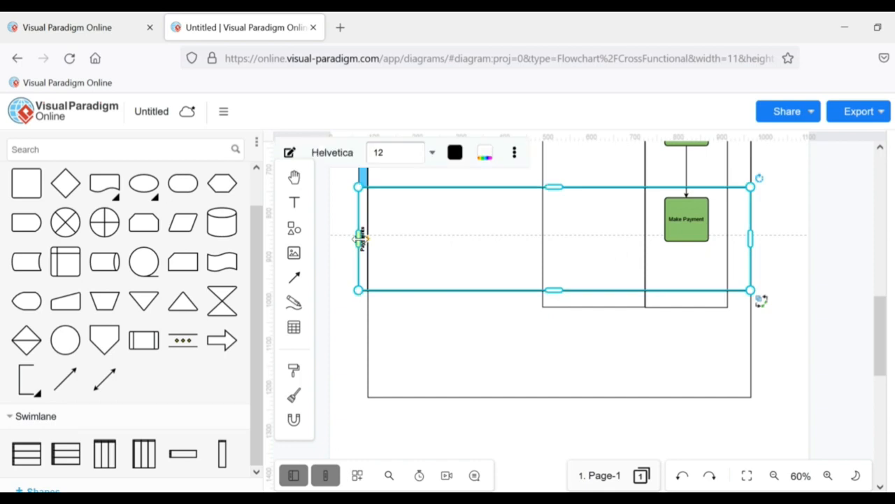
pyautogui.hotkey('ctrl', 'v')
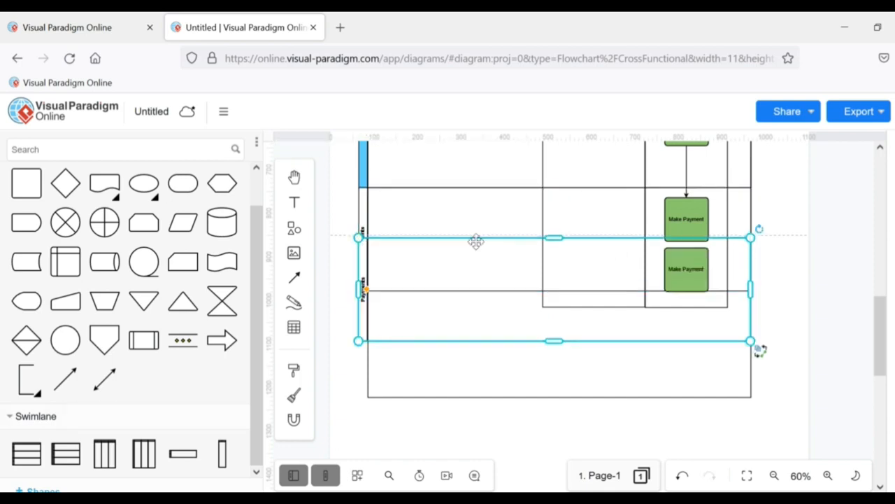
pyautogui.moveTo(476, 241); pyautogui.dragTo(433, 280)
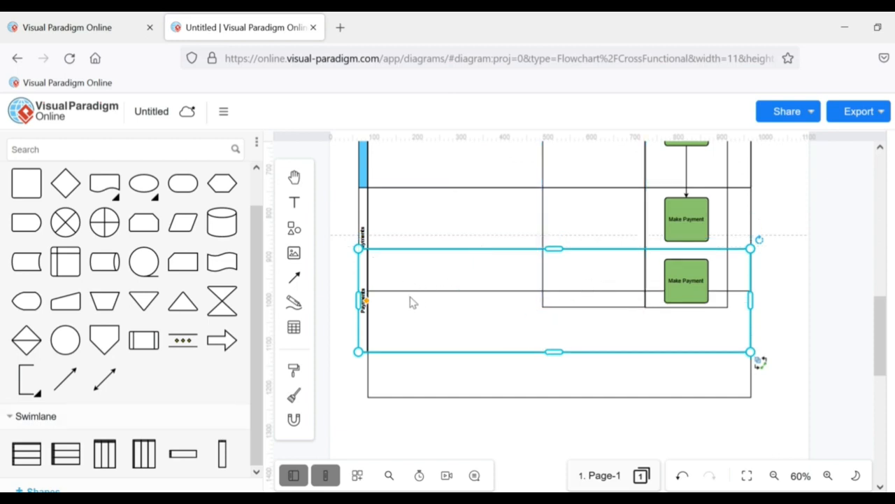
pyautogui.moveTo(359, 278); pyautogui.dragTo(359, 315)
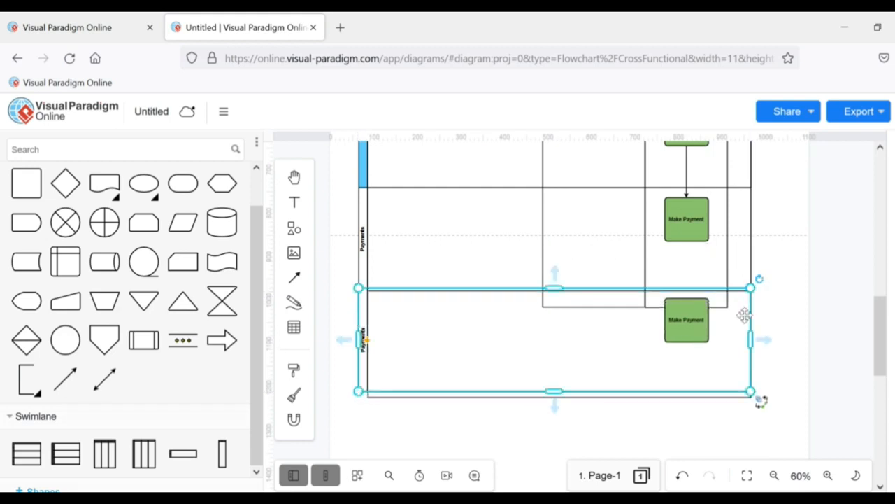
# Delete the duplicated Make Payment square from the copied Payments lane.
pyautogui.click(794, 326)
pyautogui.click(686, 321)
pyautogui.press('Delete')
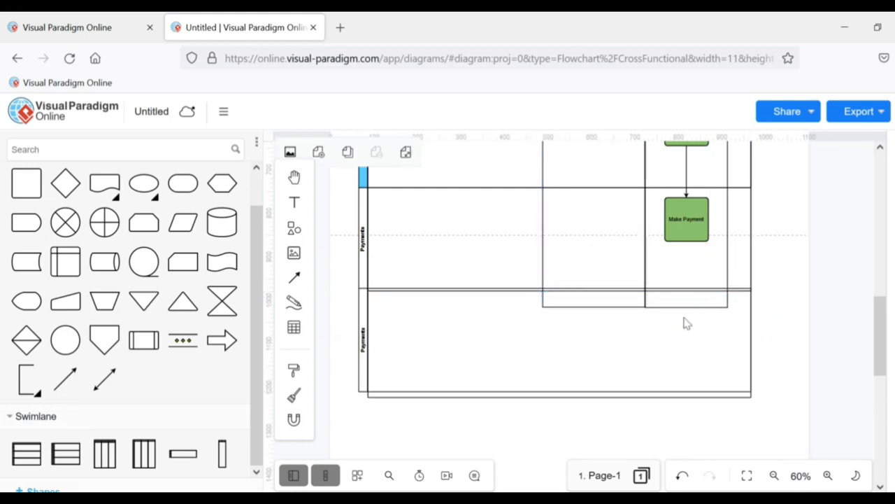
# Adjust the original Payments lane's lower edge to meet the top edge of the copied lane beneath it.
pyautogui.click(492, 292)
pyautogui.click(738, 306)
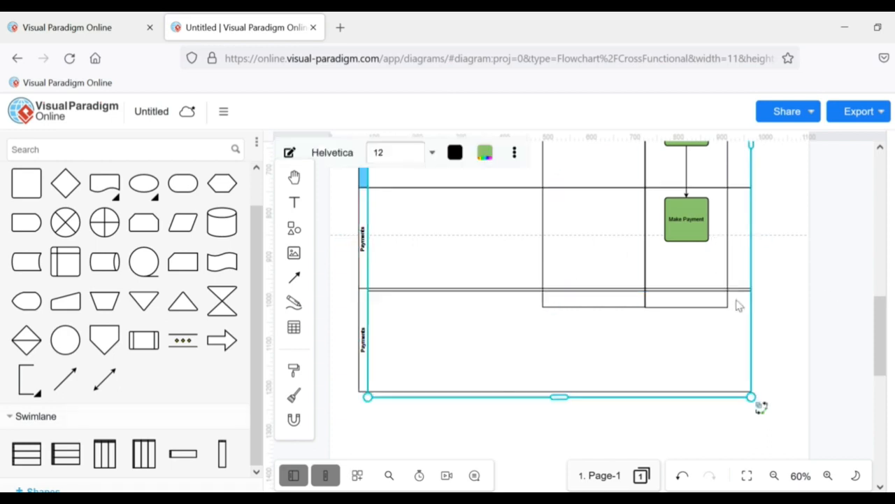
pyautogui.moveTo(879, 340)
pyautogui.mouseDown()
pyautogui.moveTo(880, 271)
pyautogui.moveTo(887, 342)
pyautogui.mouseUp()
pyautogui.click(422, 288)
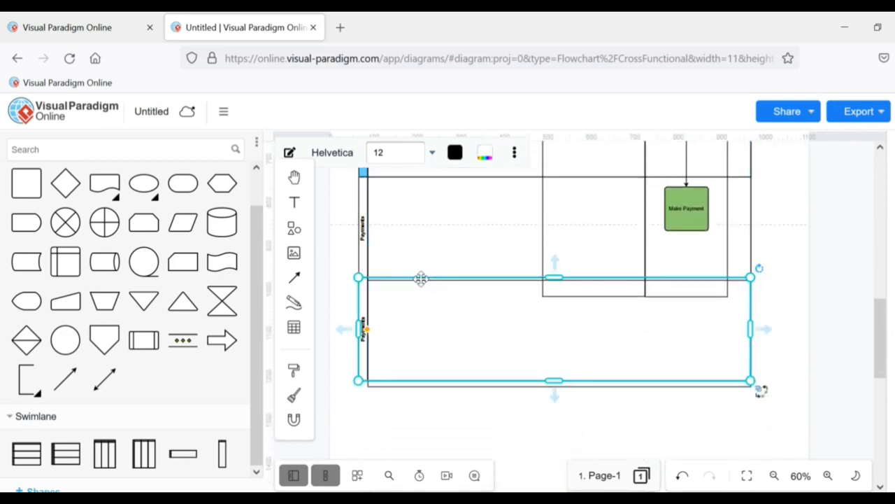
pyautogui.click(481, 323)
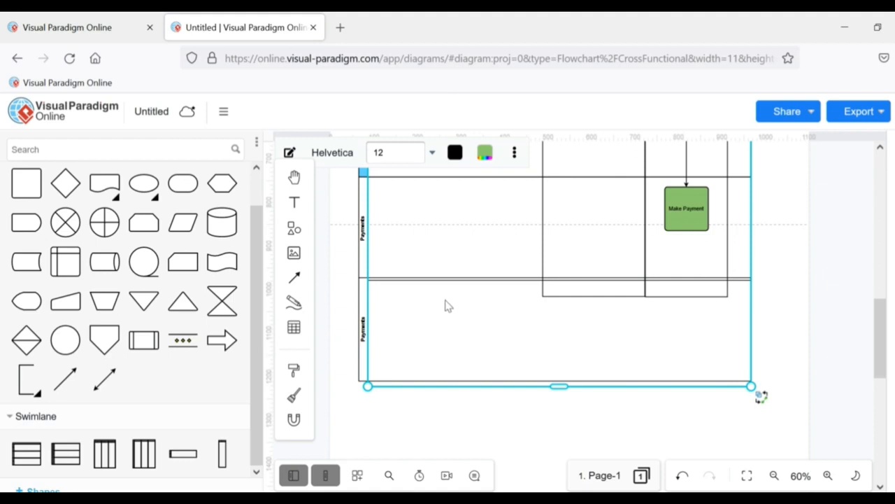
pyautogui.click(460, 280)
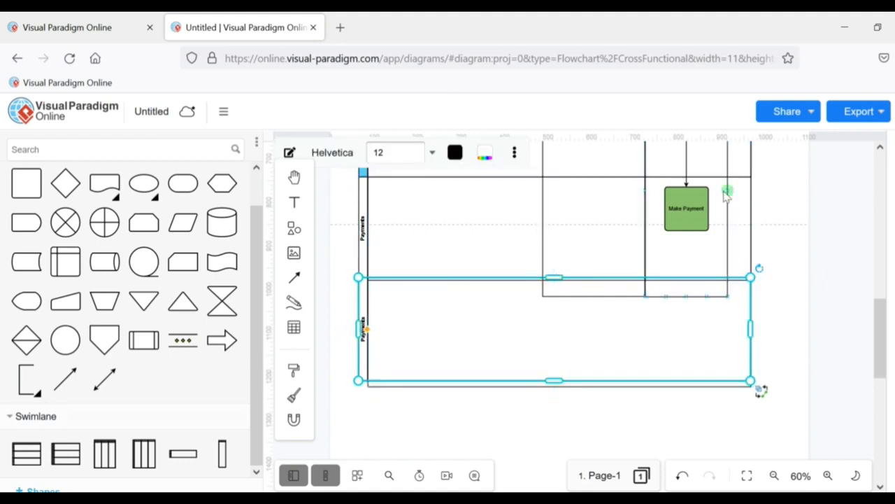
pyautogui.click(479, 208)
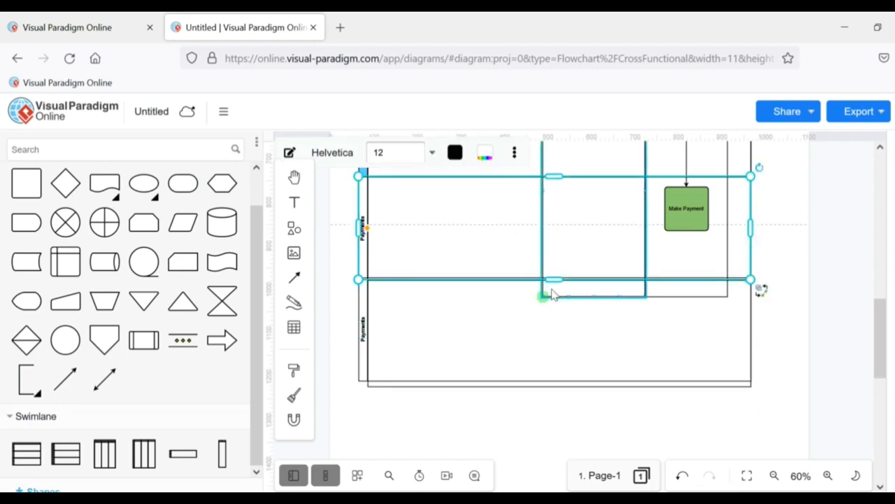
pyautogui.moveTo(553, 279)
pyautogui.mouseDown()
pyautogui.moveTo(553, 352)
pyautogui.moveTo(554, 258)
pyautogui.moveTo(559, 285)
pyautogui.mouseUp()
pyautogui.click(842, 319)
# Extend the User lane down to the lower edge of the copied Payments lane.
pyautogui.click(726, 297)
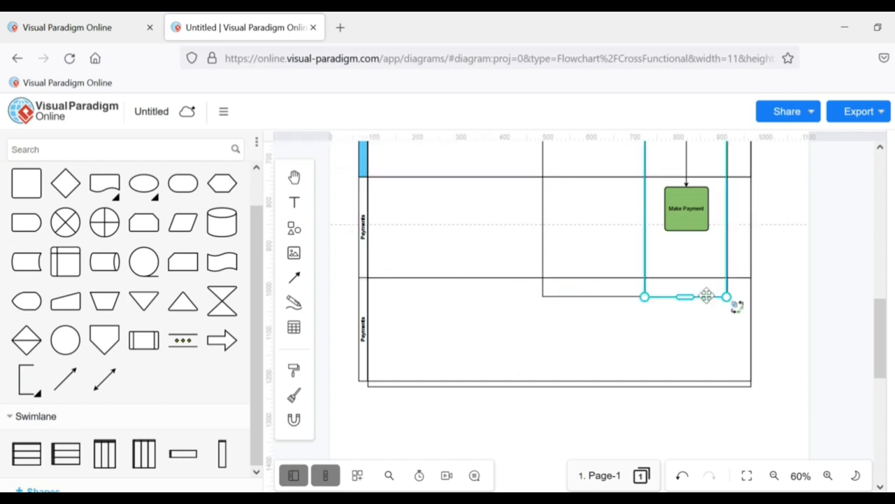
pyautogui.moveTo(690, 298); pyautogui.dragTo(686, 382)
# Extend the Super Admin lane down to the lower edge of the copied lane beneath Payments.
pyautogui.click(574, 295)
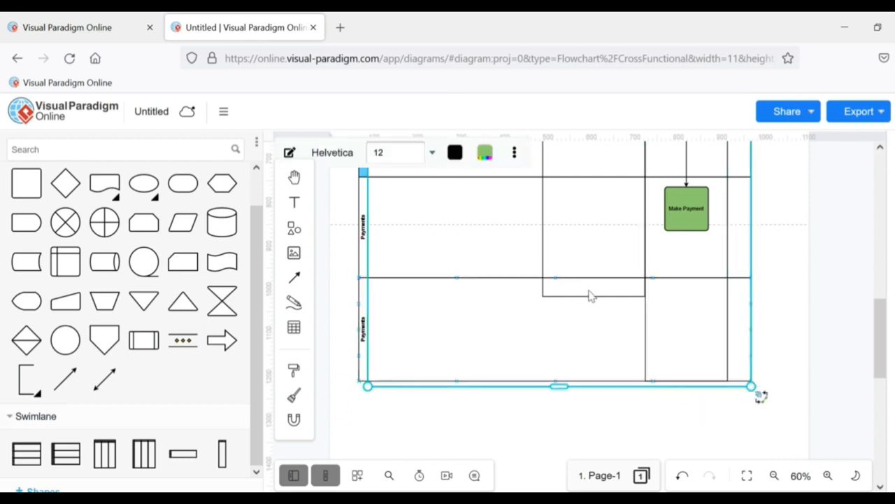
pyautogui.click(589, 253)
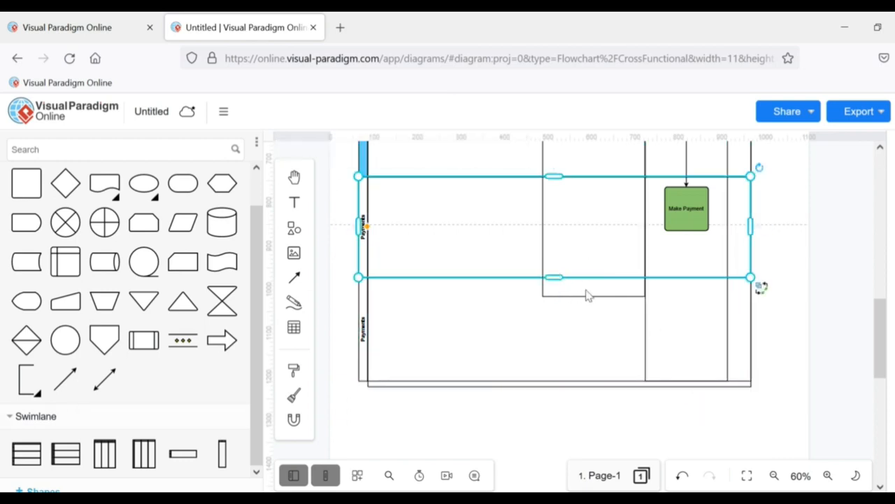
pyautogui.click(580, 295)
pyautogui.moveTo(592, 296); pyautogui.dragTo(606, 382)
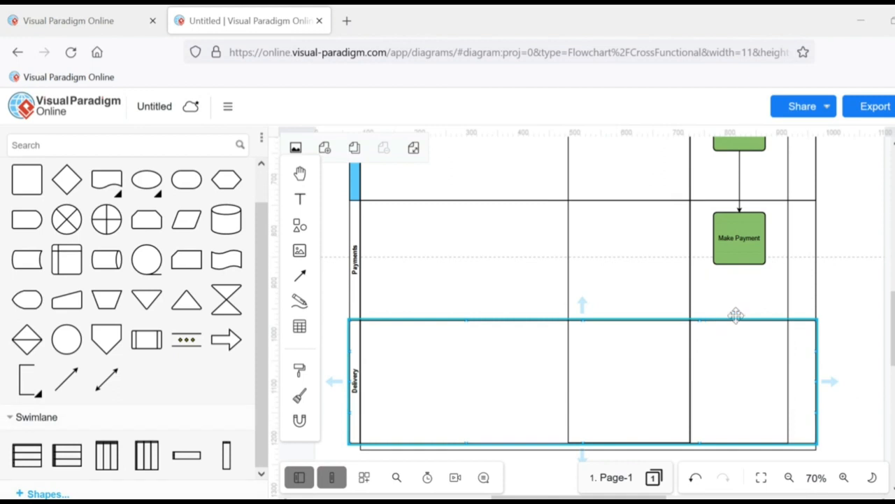
# Duplicate the Make Payment square and place the copy in the User lane's Delivery row, below the original.
pyautogui.click(740, 256)
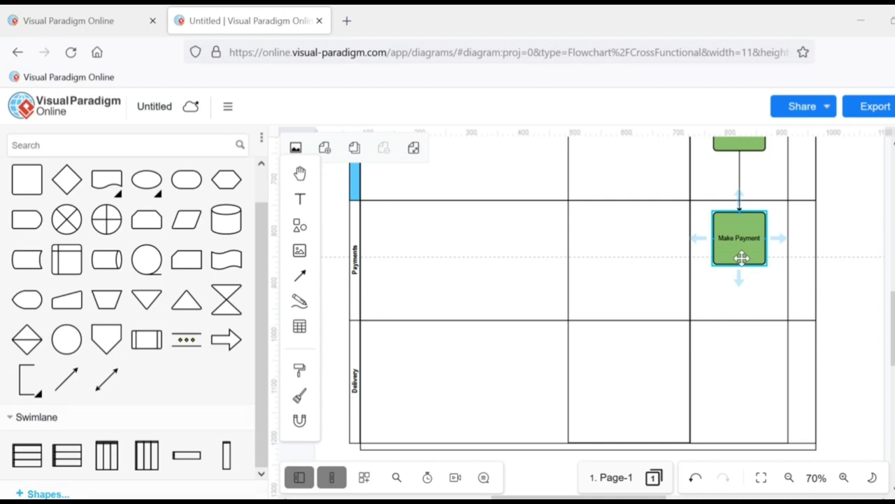
pyautogui.click(830, 272)
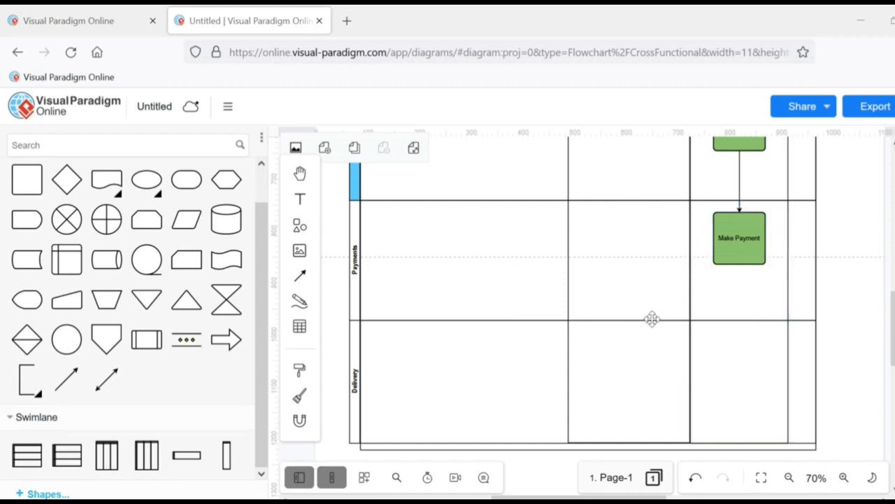
pyautogui.click(743, 248)
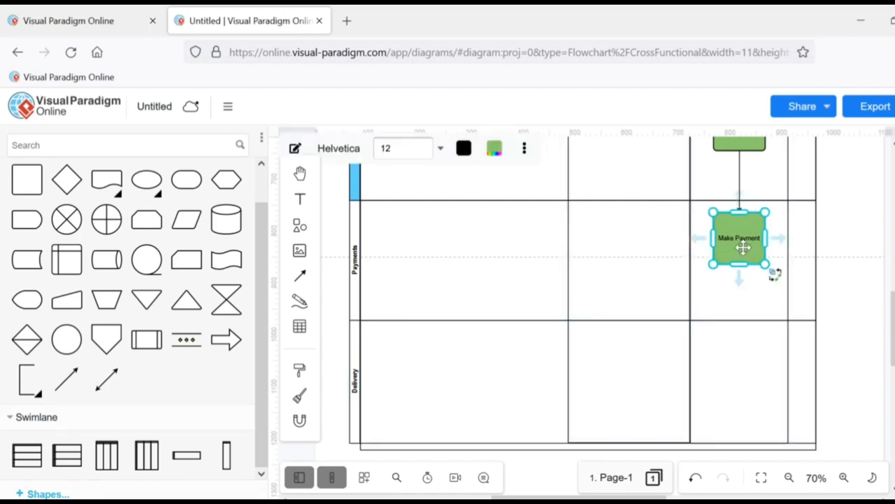
pyautogui.hotkey('ctrl', 'c')
pyautogui.hotkey('ctrl', 'v')
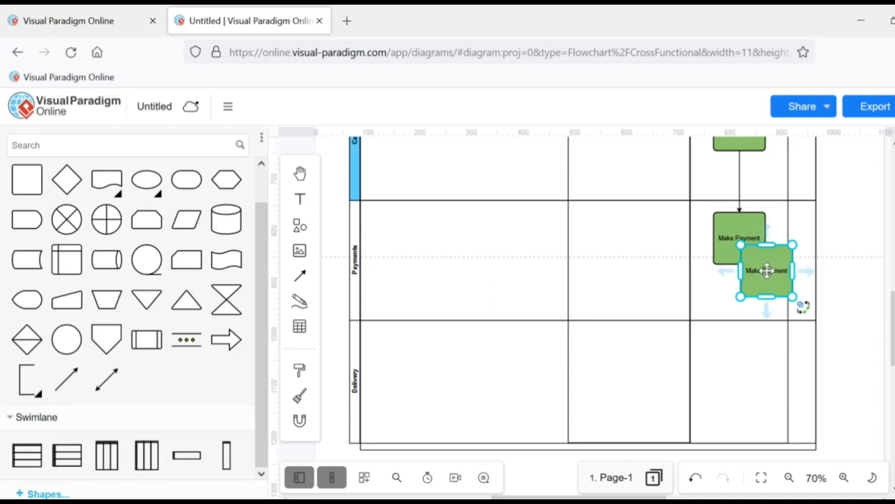
pyautogui.moveTo(766, 271); pyautogui.dragTo(744, 377)
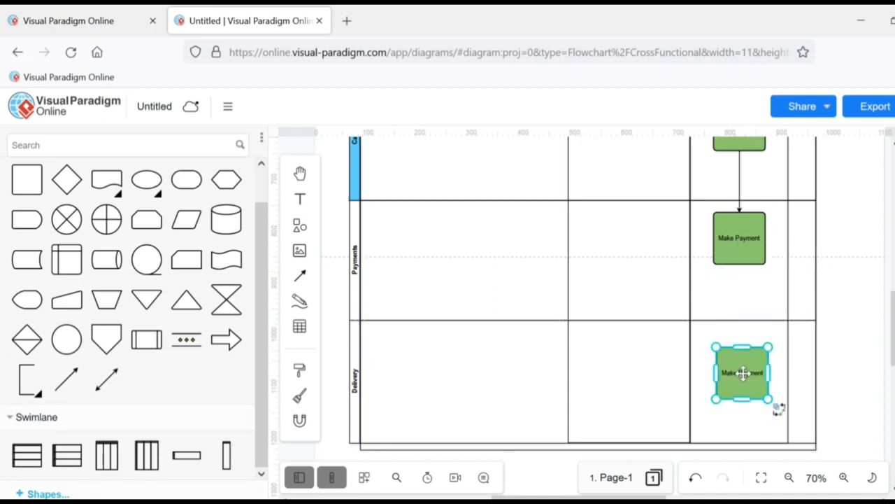
# Change the copied square's label to "Item Delivery to User".
pyautogui.press('BackSpace')
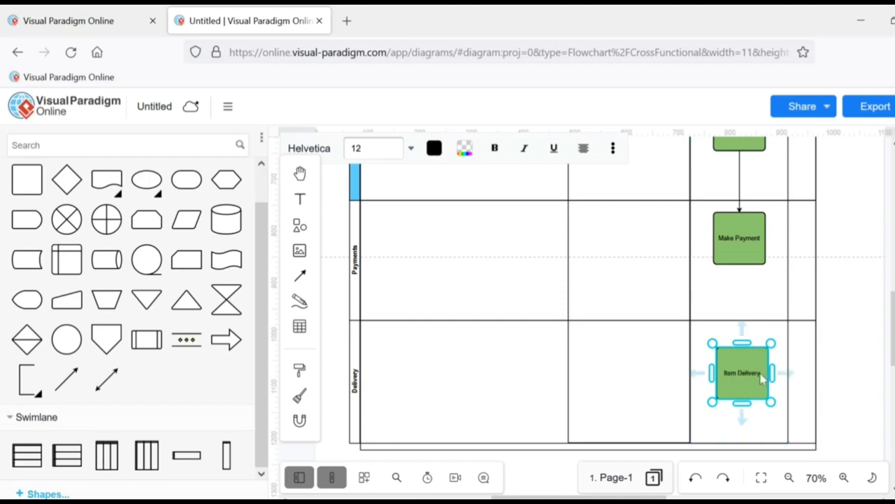
pyautogui.write('User')
pyautogui.click(827, 386)
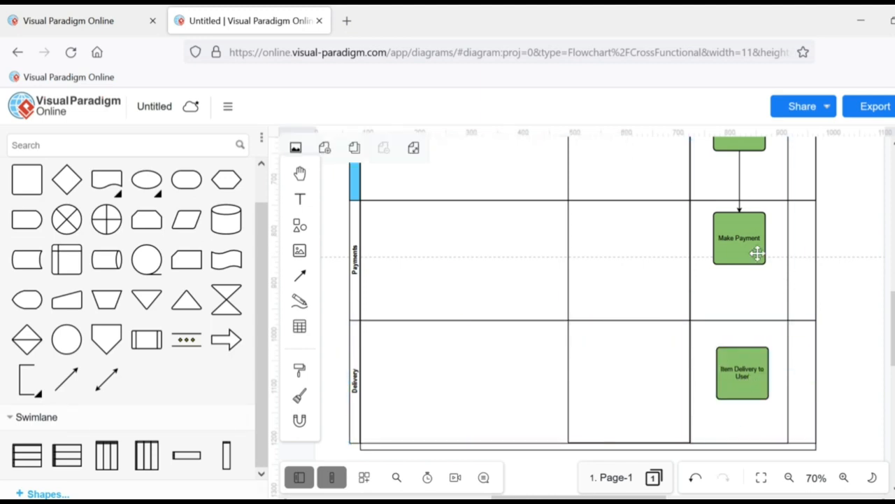
# Connect Make Payment down to Item Delivery to User and nudge the lower square left to straighten the connector.
pyautogui.moveTo(740, 266); pyautogui.dragTo(740, 348)
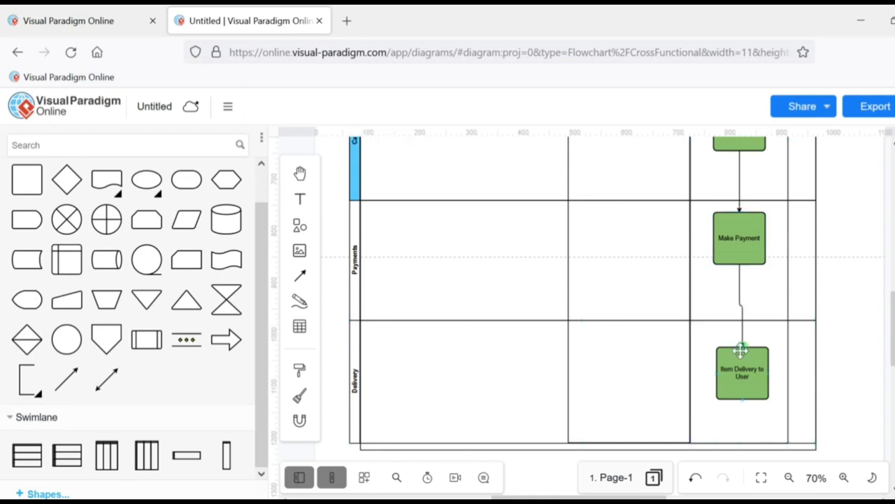
pyautogui.click(765, 383)
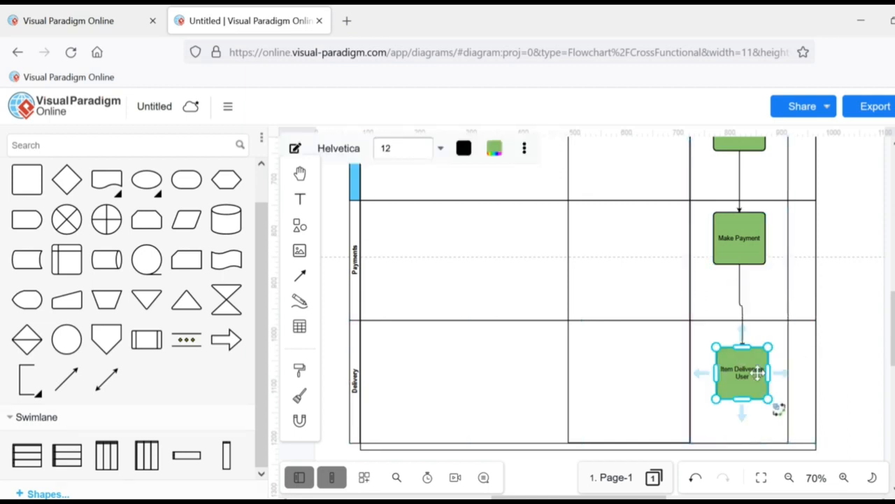
pyautogui.press('Left')
pyautogui.press('Left')
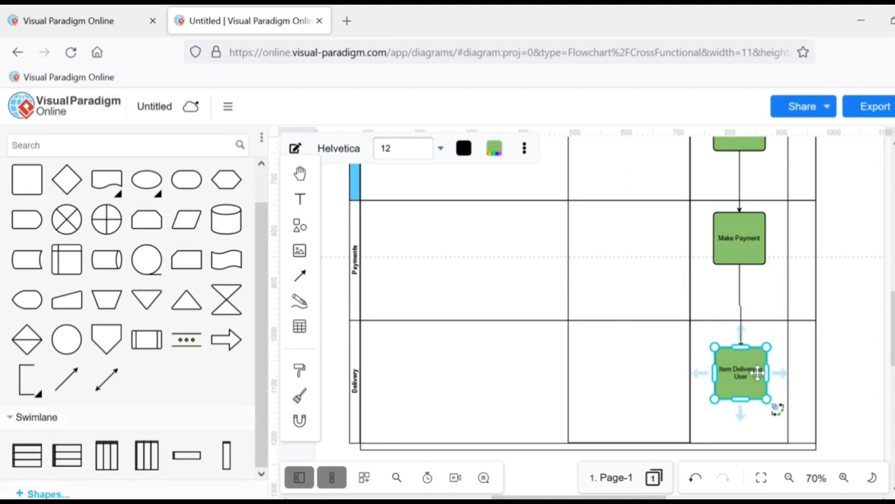
pyautogui.press('Left')
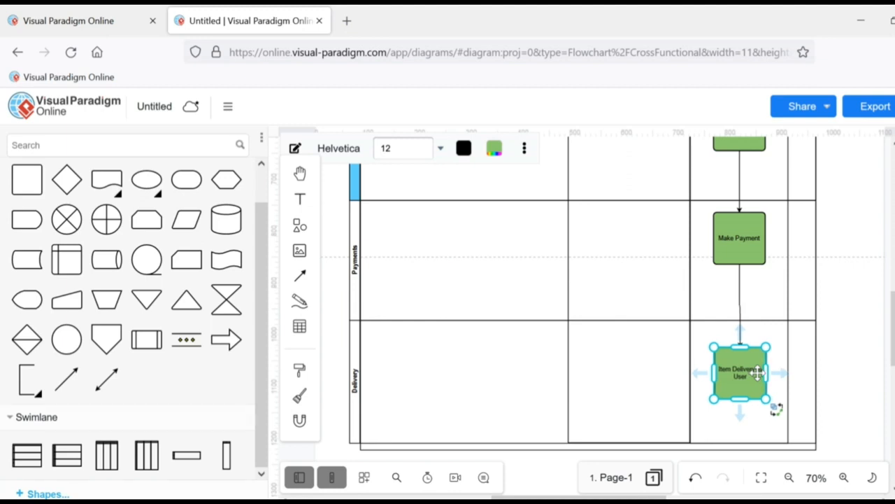
pyautogui.click(851, 379)
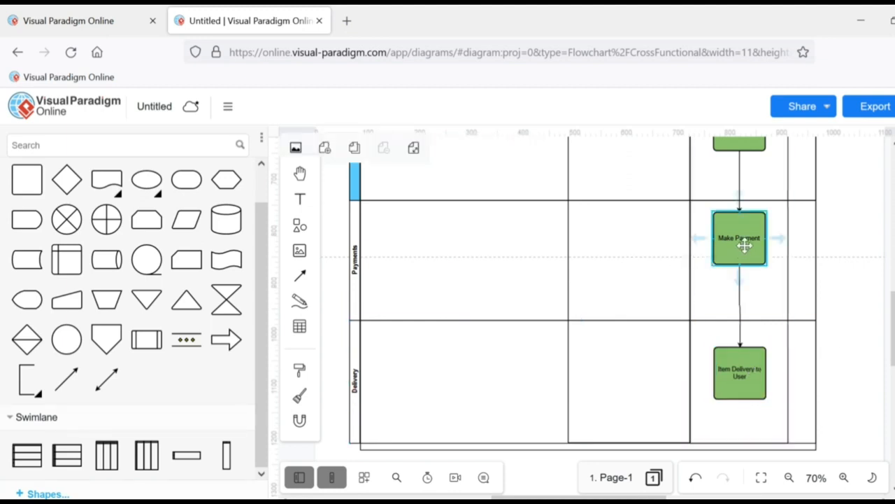
# Add a decision diamond in the Admin lane's Payments row and connect Make Payment to it.
pyautogui.click(743, 241)
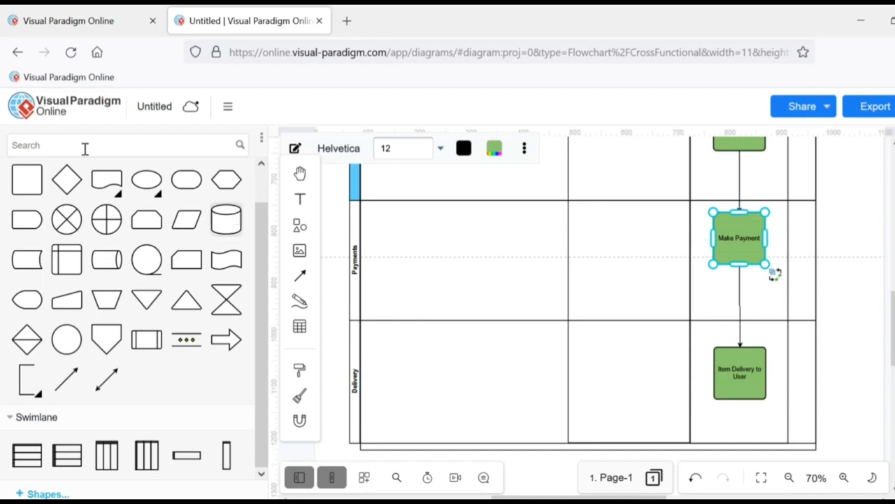
pyautogui.moveTo(67, 180); pyautogui.dragTo(457, 230)
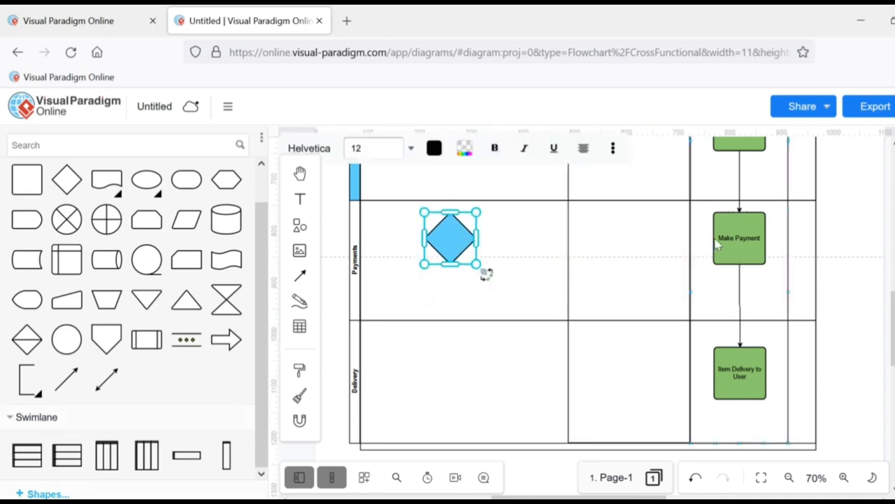
pyautogui.moveTo(709, 239); pyautogui.dragTo(477, 245)
# Label the new decision diamond "Is Payment Success?".
pyautogui.click(455, 238)
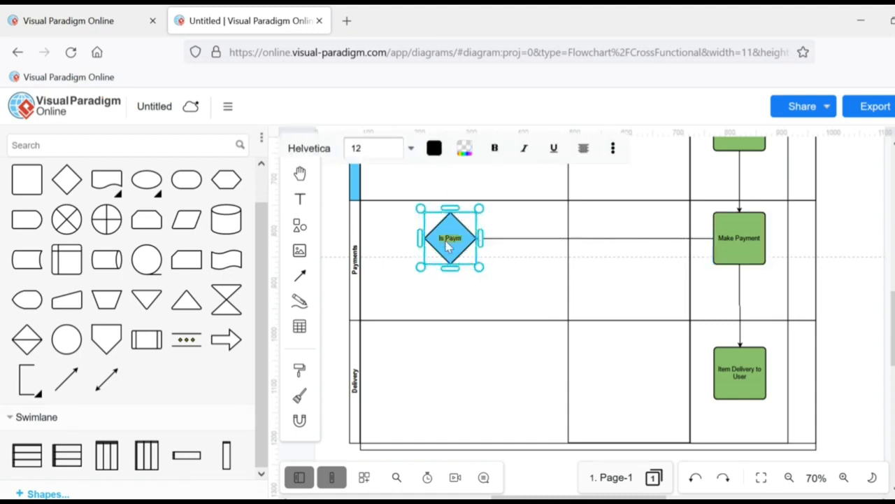
pyautogui.write('Is Payment Success?')
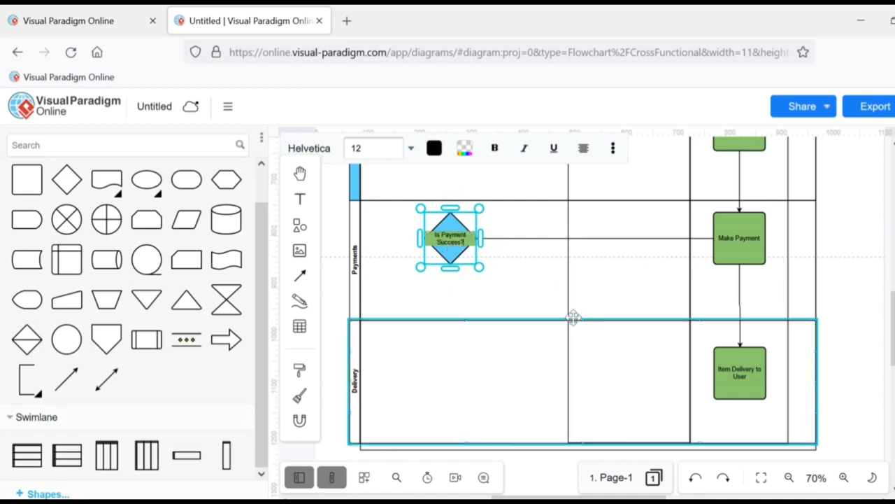
pyautogui.click(573, 319)
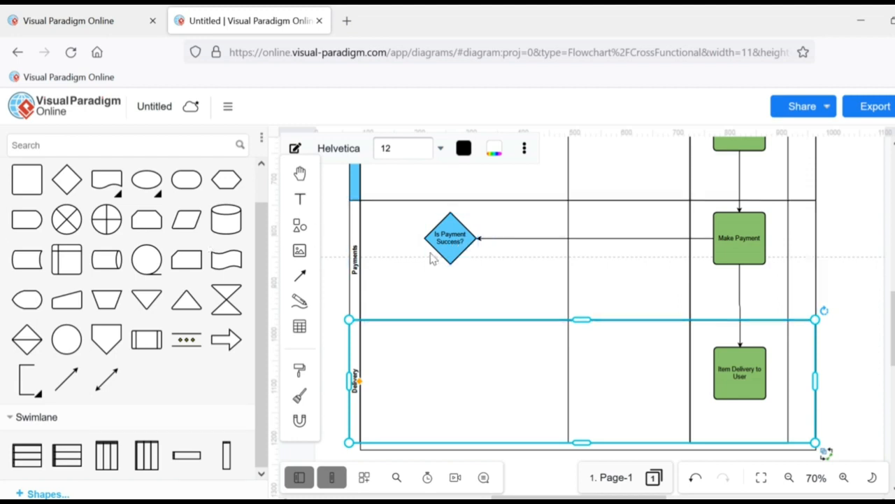
# Connect the Is Payment Success? diamond to Item Delivery to User and label the connector "Yes".
pyautogui.moveTo(451, 264); pyautogui.dragTo(715, 373)
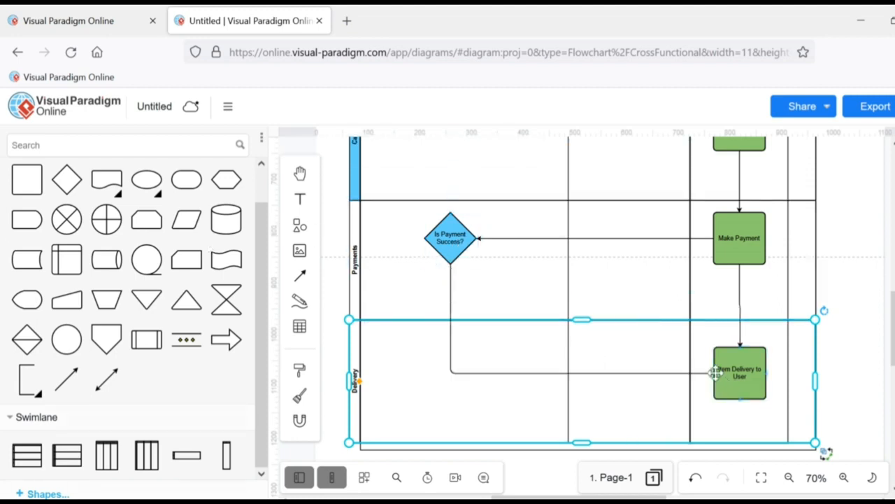
pyautogui.doubleClick(570, 371)
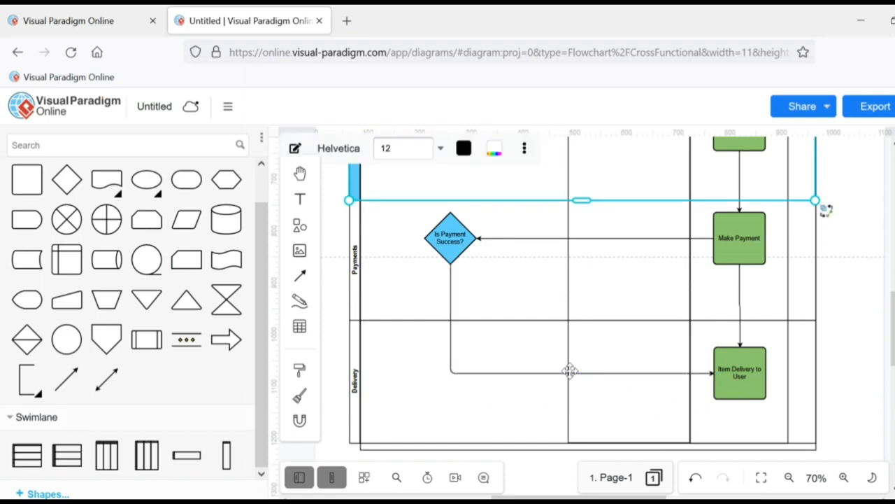
pyautogui.click(585, 410)
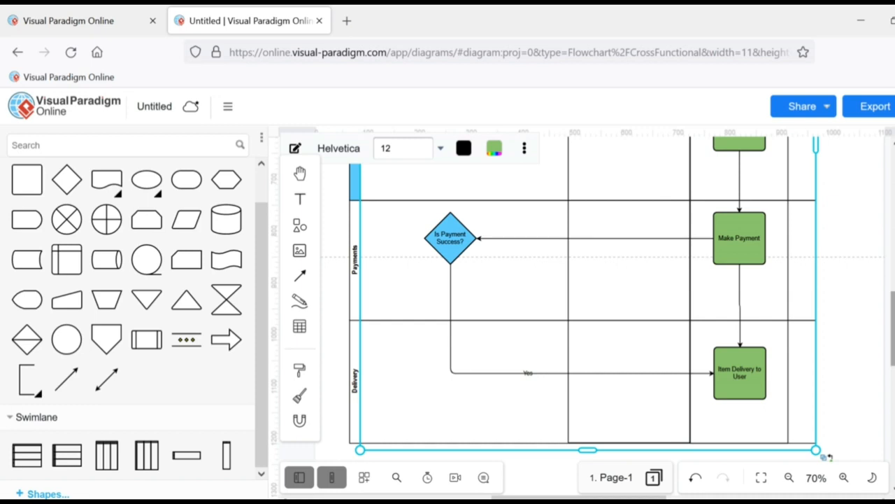
# Connect the top of the Is Payment Success? diamond to Add Items in Cart and label the connector "No".
pyautogui.scroll(3, 520, 348)
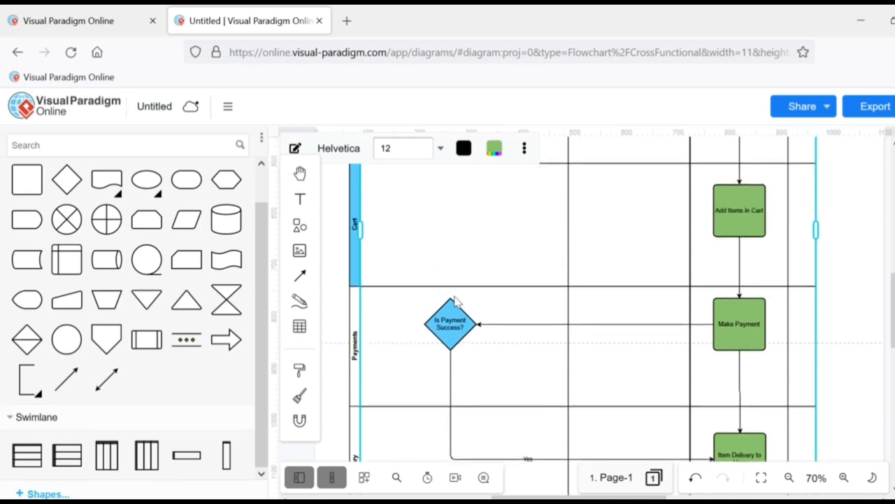
pyautogui.moveTo(451, 300); pyautogui.dragTo(712, 210)
pyautogui.click(555, 210)
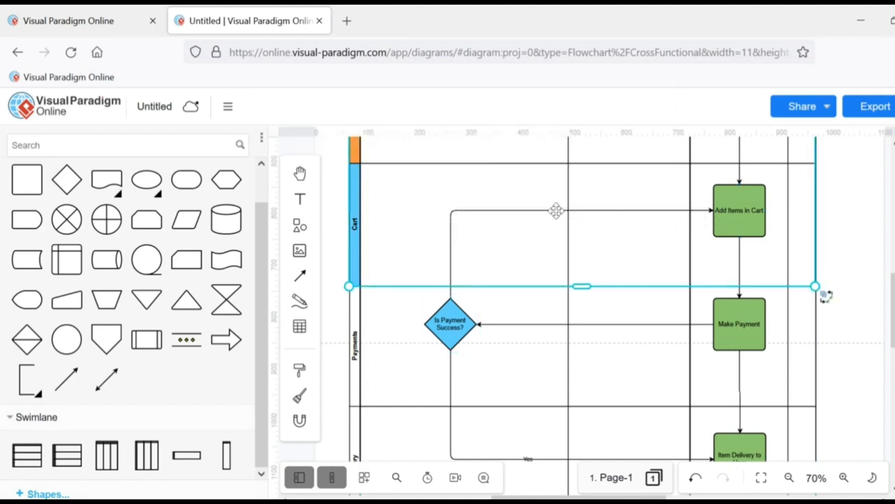
pyautogui.click(555, 210)
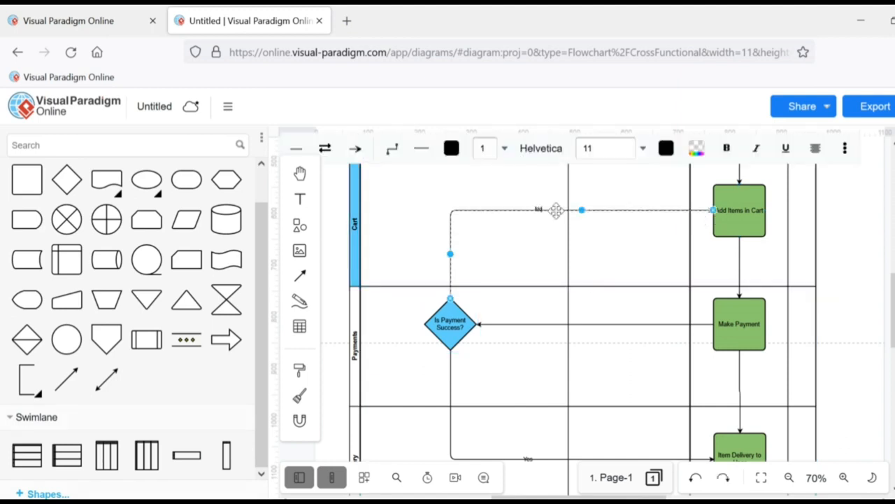
pyautogui.click(834, 321)
# Try to enlarge the green-headed outer container past the User lane by its upper-right corner, and undo the resize.
pyautogui.moveTo(892, 312); pyautogui.dragTo(892, 346)
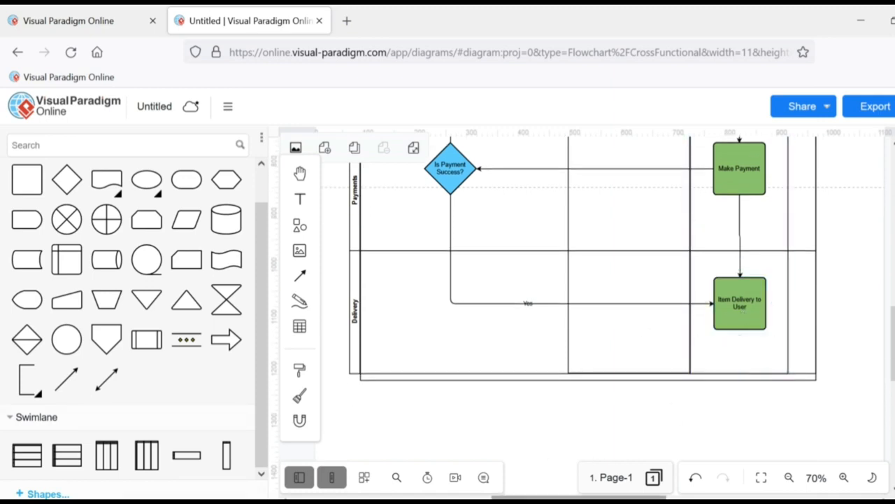
pyautogui.moveTo(554, 498); pyautogui.dragTo(622, 498)
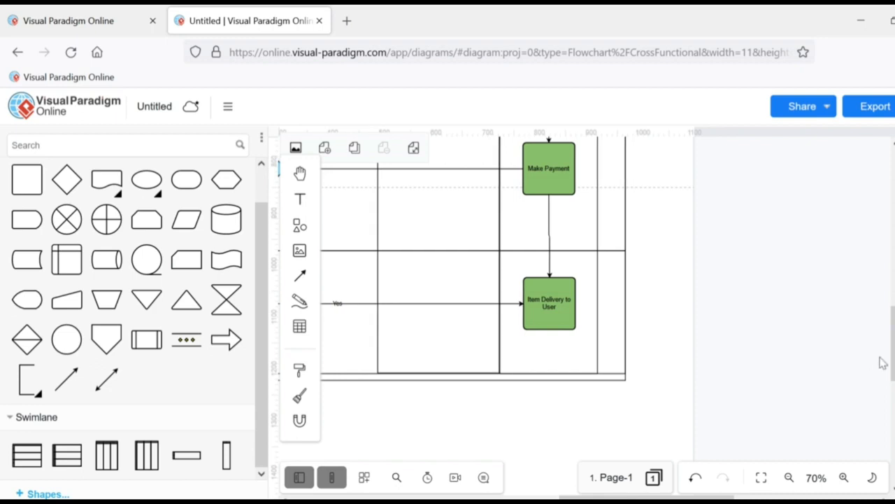
pyautogui.scroll(6, 880, 358)
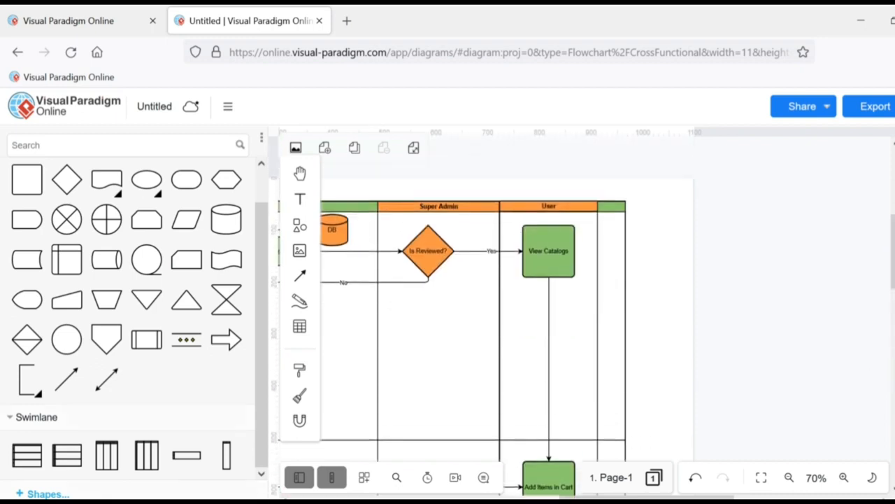
pyautogui.click(620, 210)
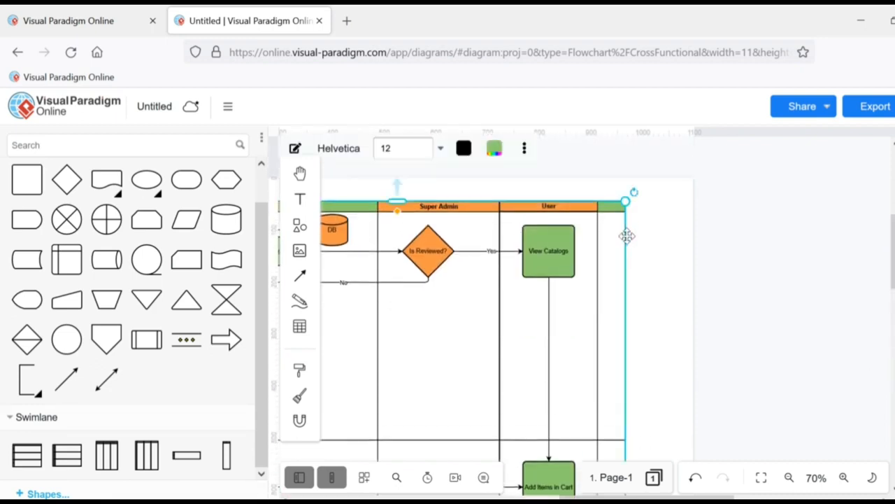
pyautogui.moveTo(624, 201); pyautogui.dragTo(677, 212)
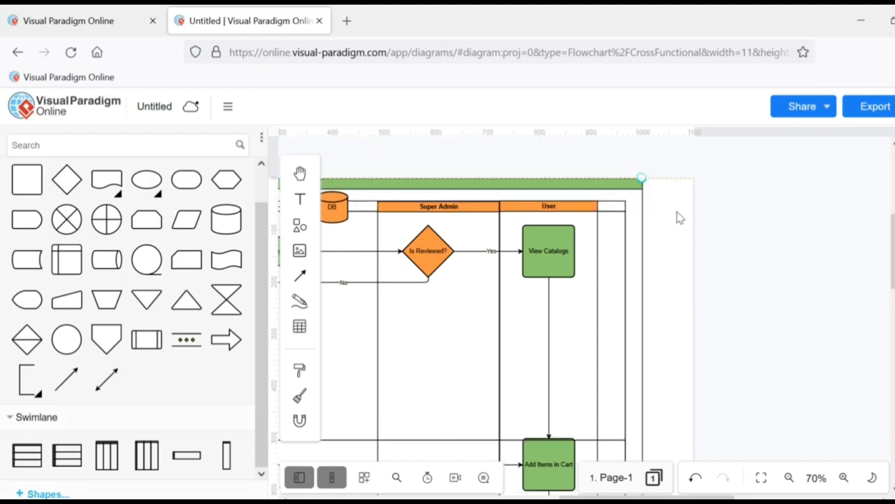
pyautogui.hotkey('ctrl', 'z')
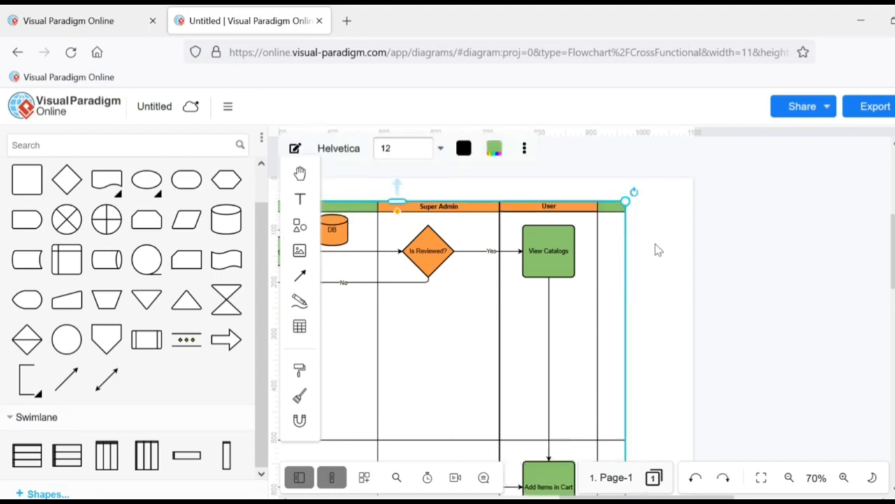
# Try to widen the white container behind the upper rows past its right edge, and clear the selection.
pyautogui.click(610, 210)
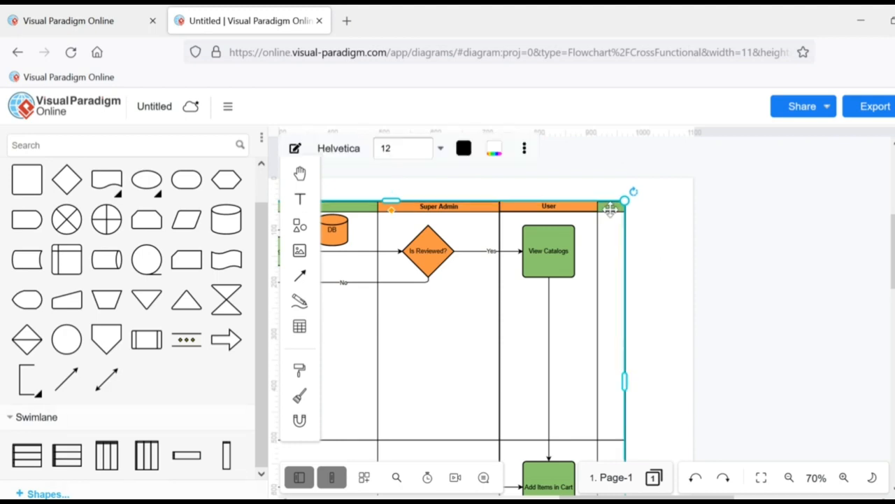
pyautogui.moveTo(625, 380); pyautogui.dragTo(669, 382)
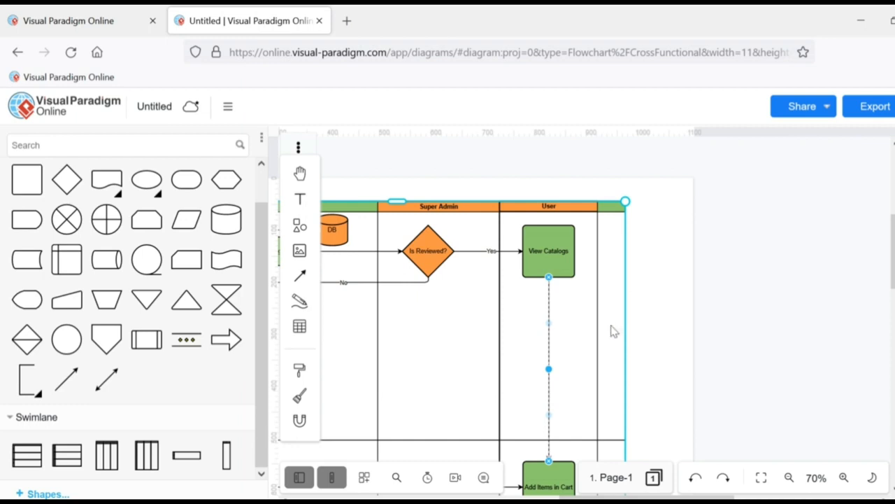
pyautogui.click(639, 214)
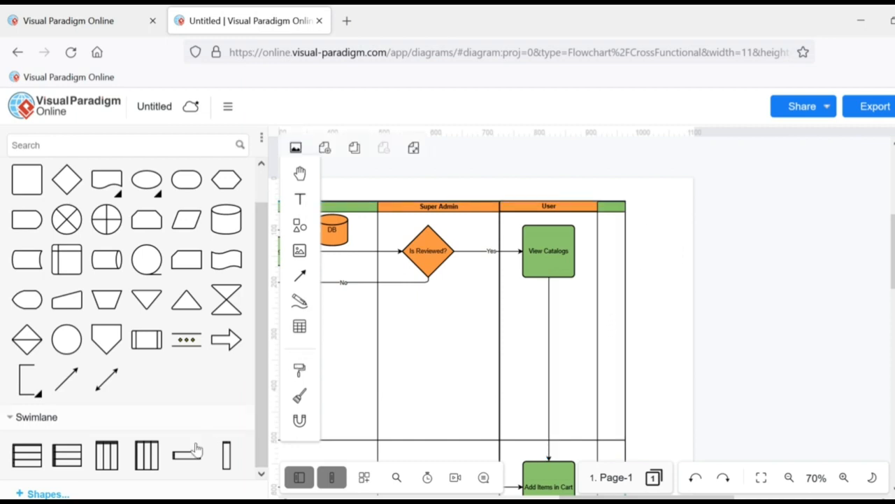
# Add a vertical swimlane beside the User lane and name it "Supply Chain".
pyautogui.moveTo(226, 455); pyautogui.dragTo(625, 296)
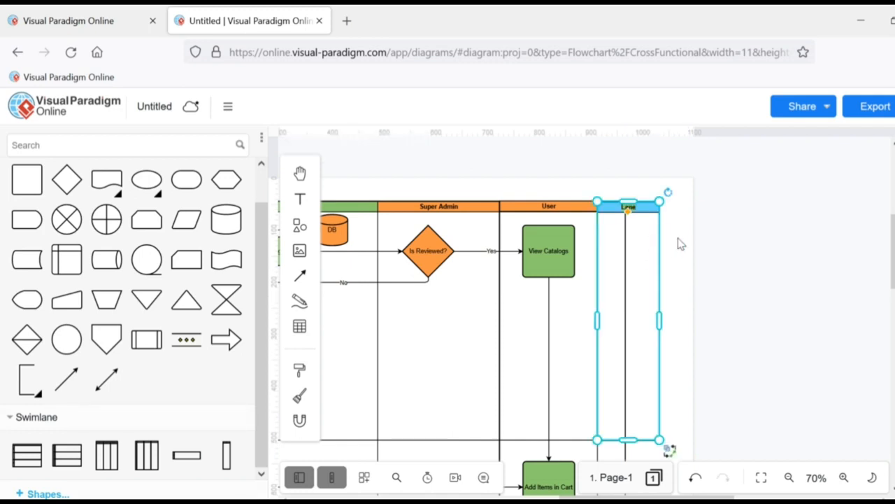
pyautogui.write('De')
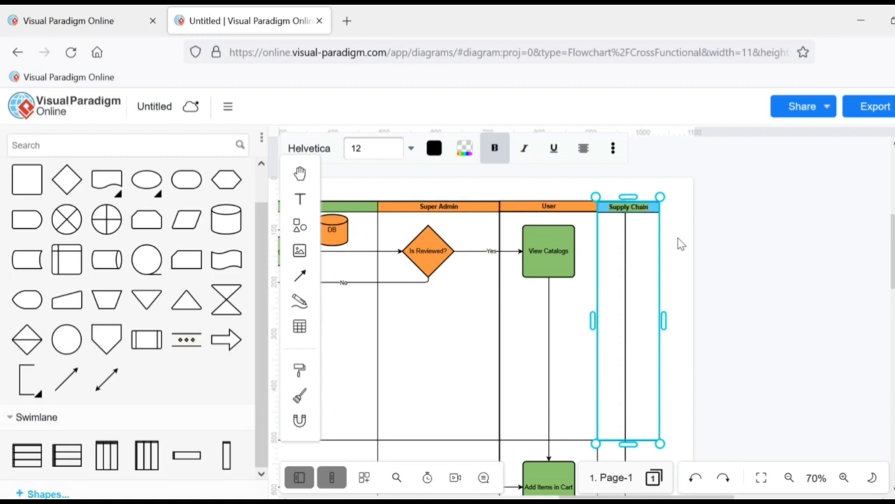
pyautogui.click(760, 261)
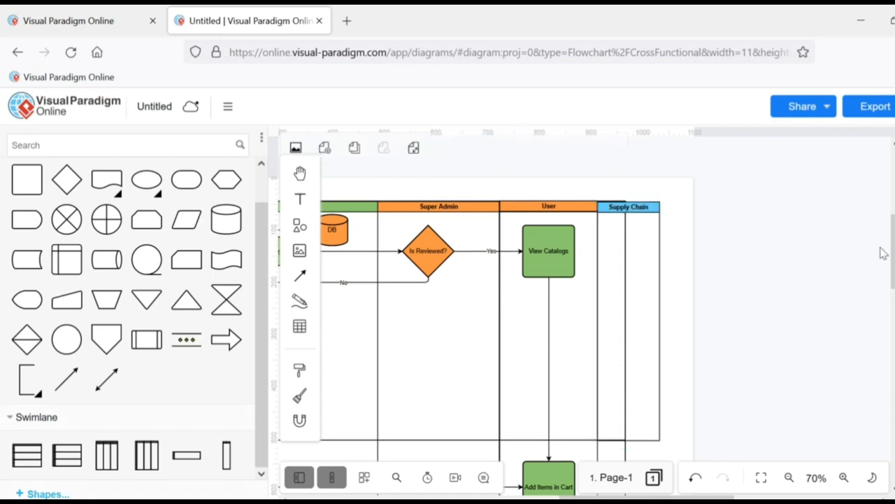
# Stretch the Supply Chain lane down through the Cart and Payments rows to the bottom edge of the Delivery row.
pyautogui.moveTo(894, 255); pyautogui.dragTo(894, 282)
pyautogui.click(643, 312)
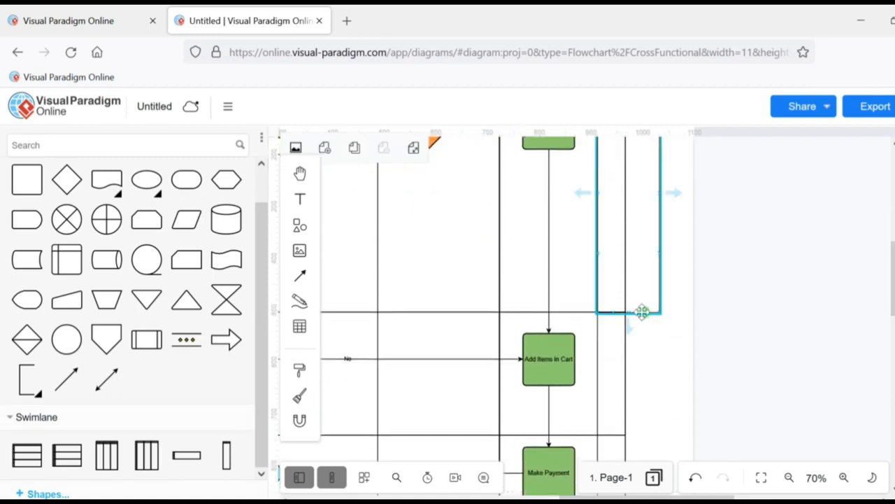
pyautogui.click(792, 318)
pyautogui.scroll(-3, 792, 319)
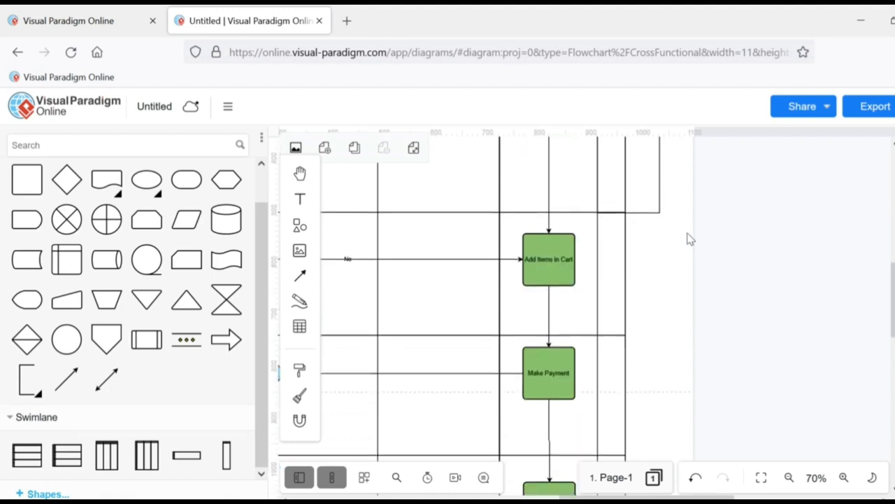
pyautogui.click(612, 178)
pyautogui.click(640, 198)
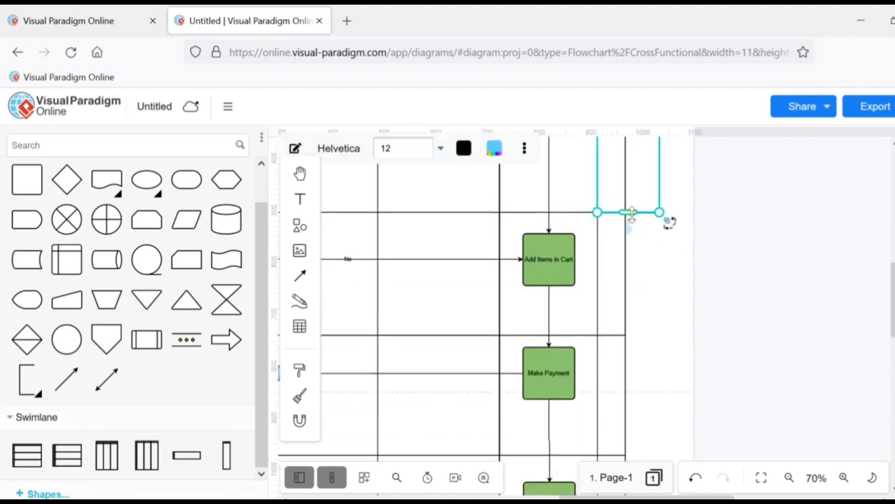
pyautogui.moveTo(632, 216); pyautogui.dragTo(628, 333)
pyautogui.scroll(-5, 627, 334)
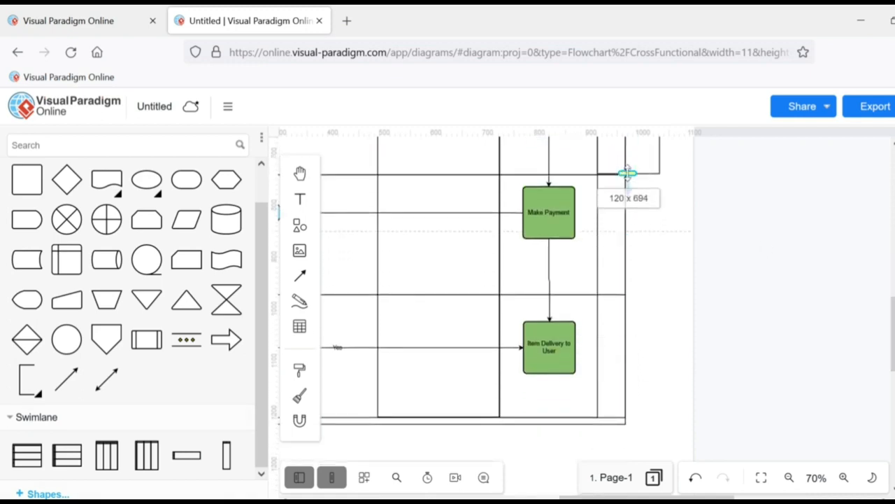
pyautogui.moveTo(628, 174); pyautogui.dragTo(635, 422)
pyautogui.click(756, 402)
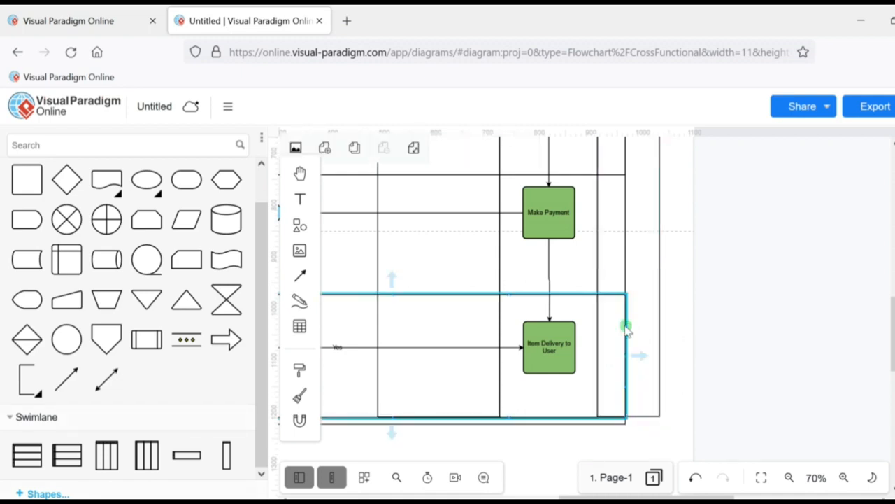
# Widen the Delivery row to the outer edge of the Supply Chain lane.
pyautogui.click(616, 372)
pyautogui.click(468, 365)
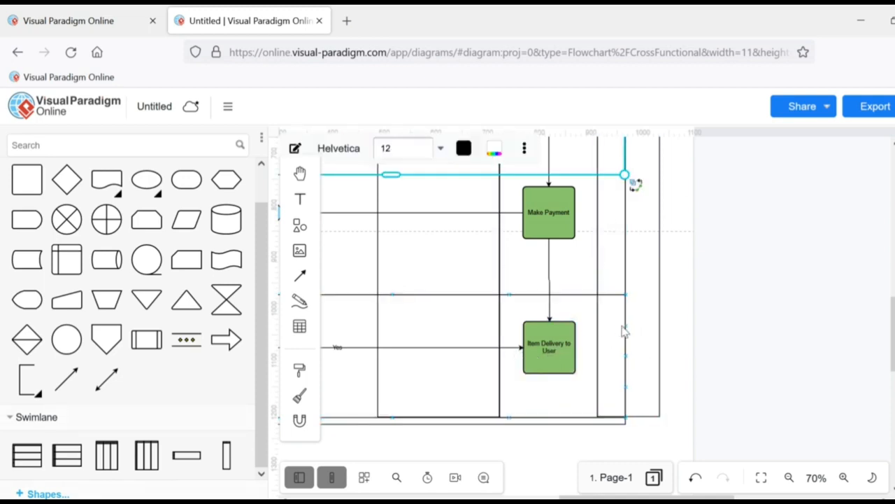
pyautogui.moveTo(607, 498); pyautogui.dragTo(552, 497)
pyautogui.click(488, 388)
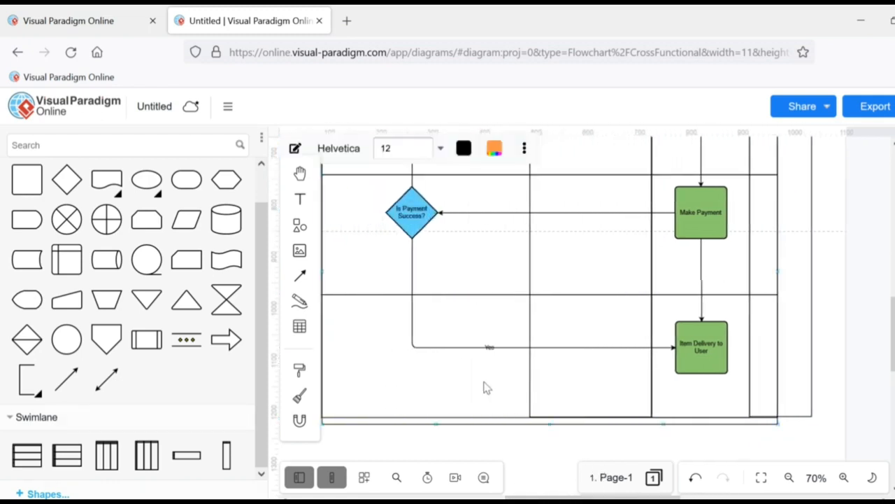
pyautogui.moveTo(615, 496); pyautogui.dragTo(585, 497)
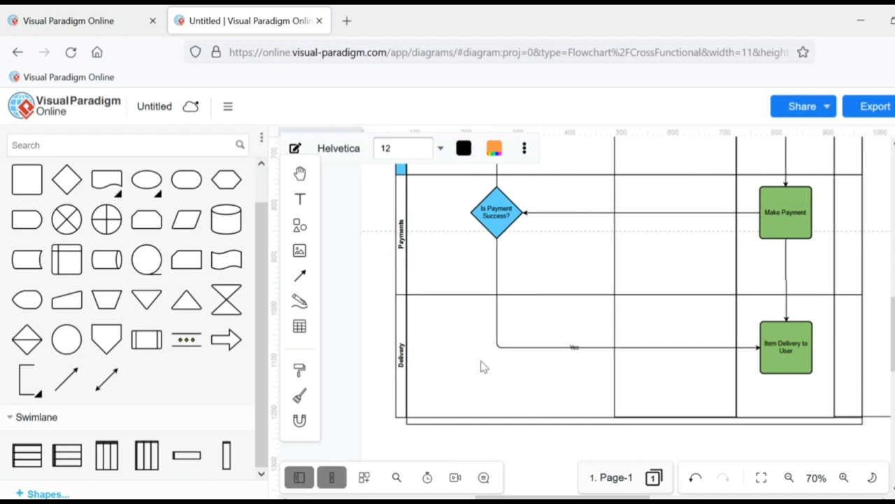
pyautogui.click(406, 322)
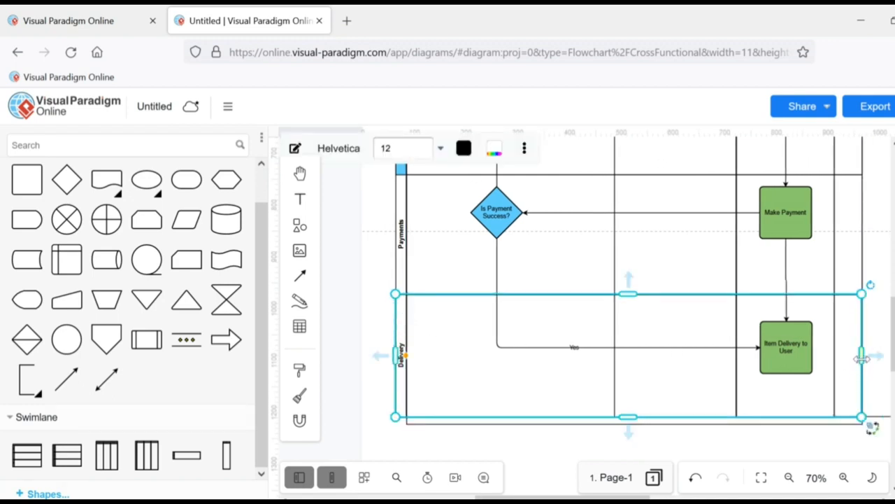
pyautogui.moveTo(862, 358); pyautogui.dragTo(827, 359)
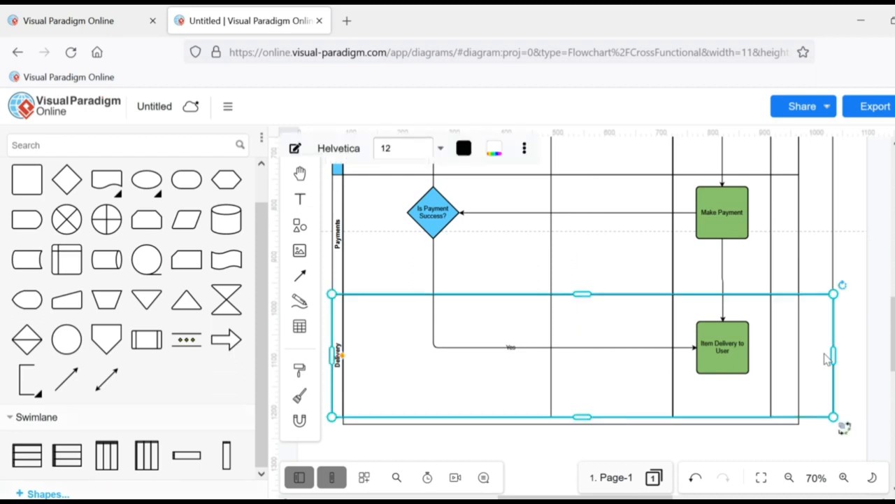
# Resize the green-headed outer container by its lower-right corner so its bottom edge meets the Delivery row's bottom edge.
pyautogui.click(784, 418)
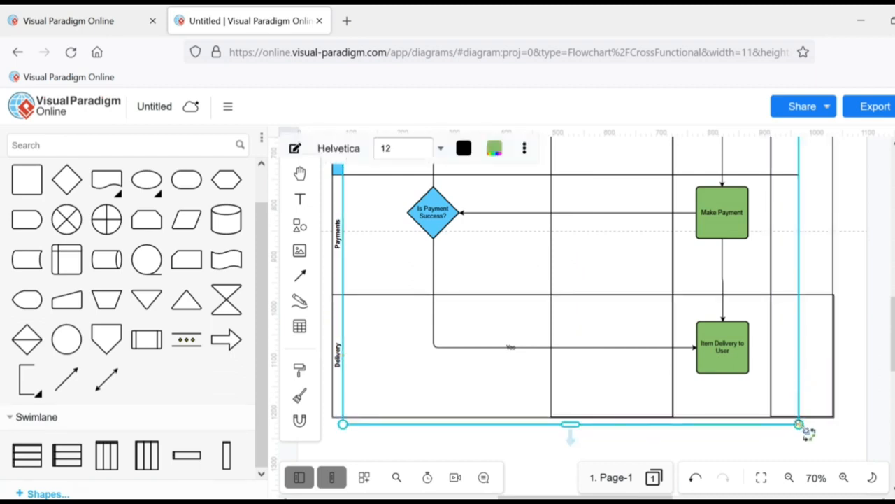
pyautogui.moveTo(800, 424); pyautogui.dragTo(787, 408)
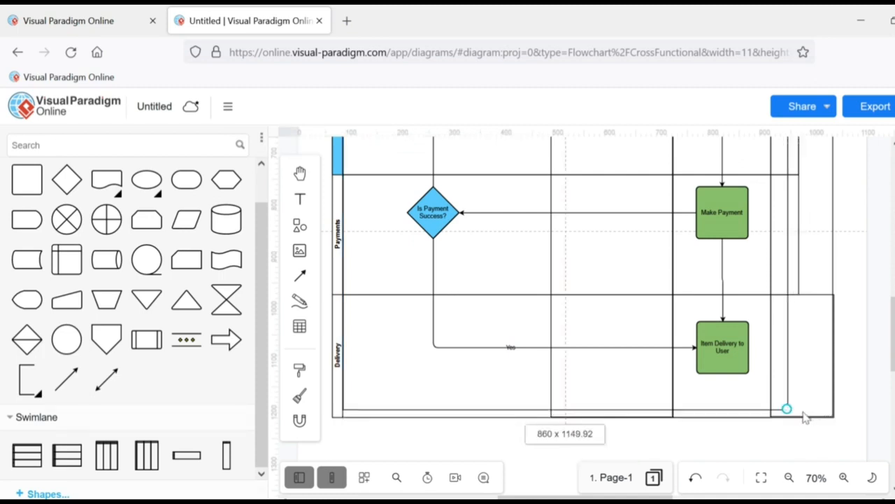
pyautogui.moveTo(787, 409); pyautogui.dragTo(801, 420)
pyautogui.click(863, 370)
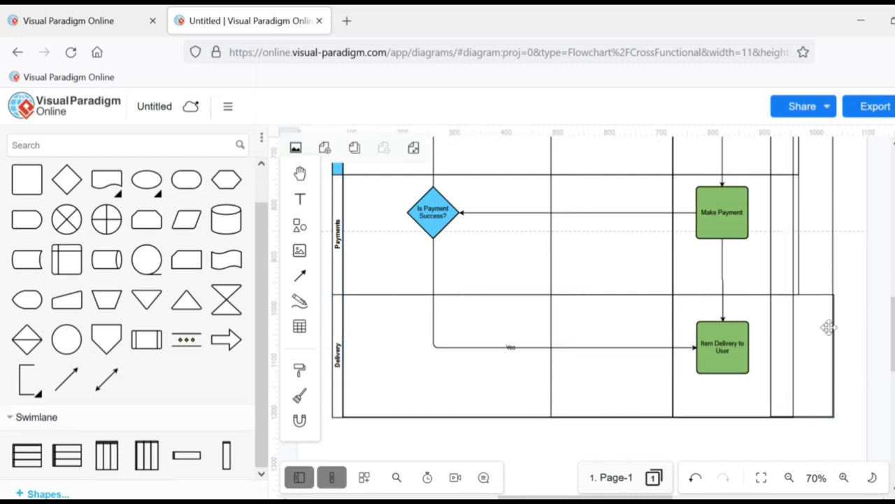
# Widen the Payments row and the green-headed outer container to the outer edge of the Supply Chain lane.
pyautogui.click(407, 260)
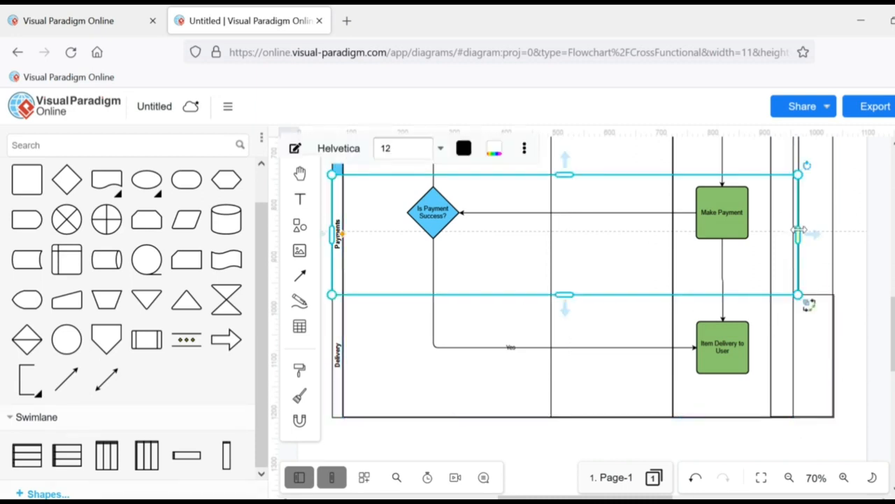
pyautogui.moveTo(797, 232); pyautogui.dragTo(834, 241)
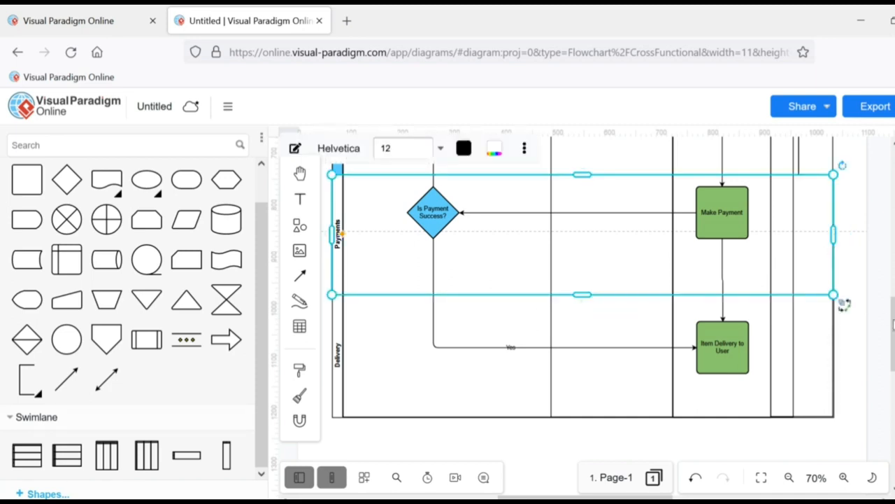
pyautogui.scroll(3, 844, 304)
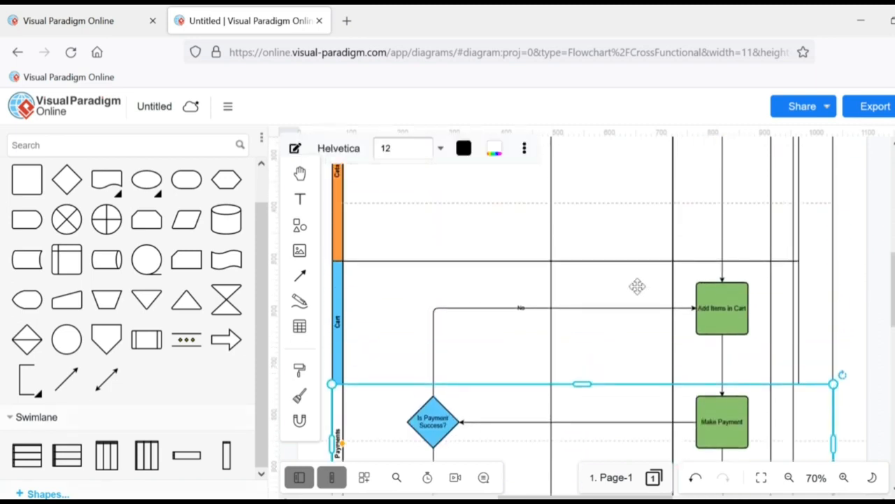
pyautogui.click(378, 294)
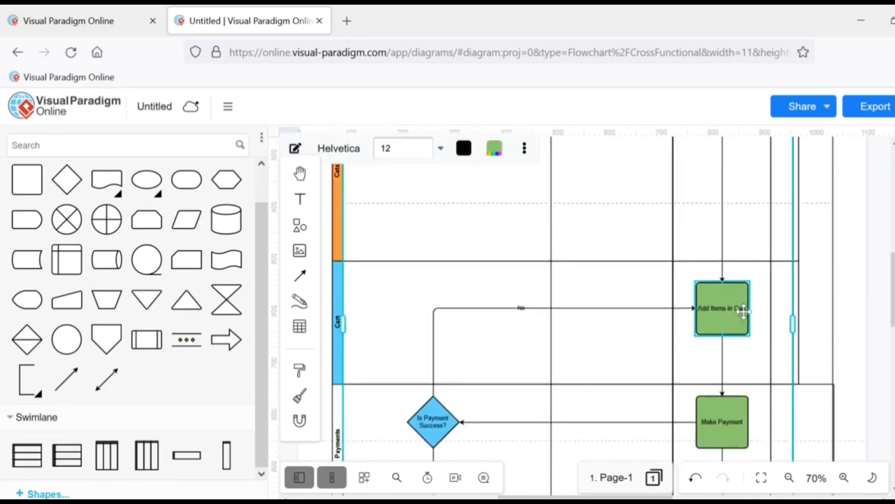
pyautogui.click(798, 322)
pyautogui.click(404, 302)
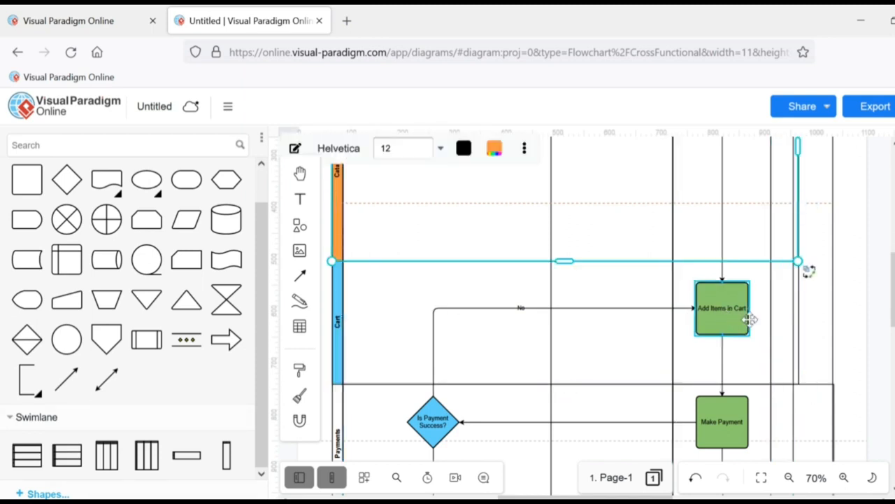
pyautogui.click(768, 328)
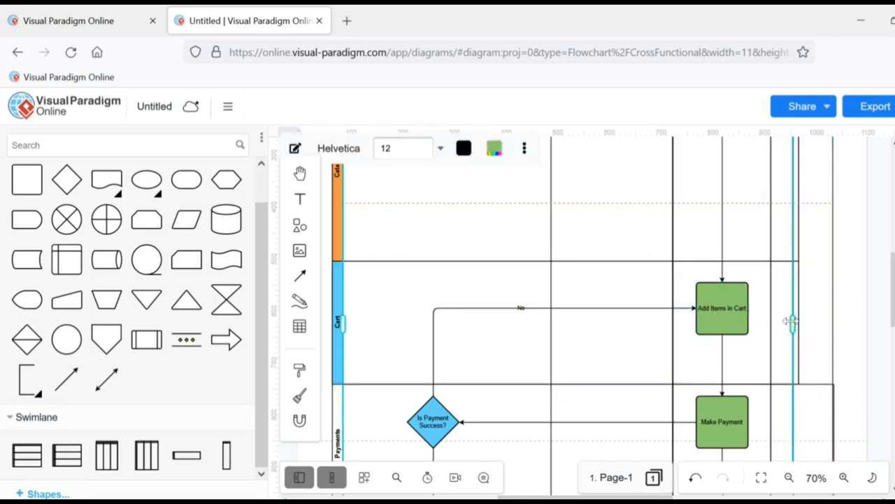
pyautogui.moveTo(790, 322); pyautogui.dragTo(833, 323)
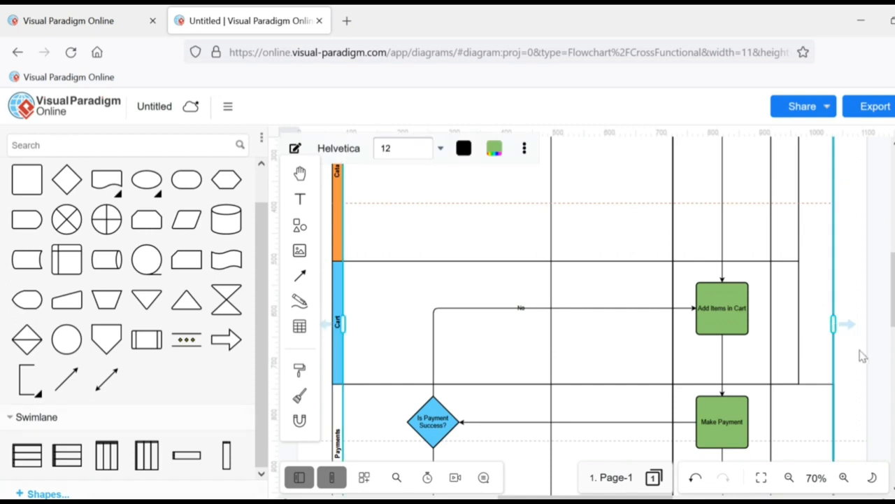
pyautogui.click(863, 356)
# Widen the white container behind the upper rows past the outer edge of the Supply Chain lane.
pyautogui.moveTo(894, 278); pyautogui.dragTo(894, 252)
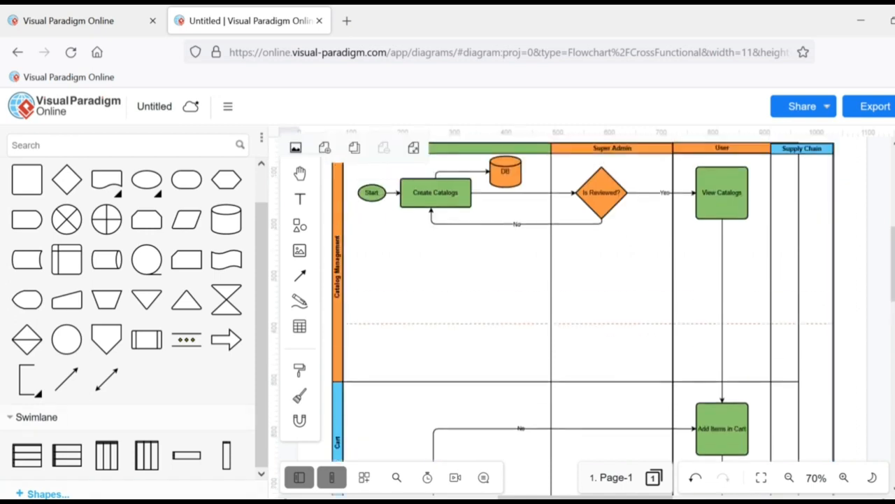
pyautogui.click(426, 260)
pyautogui.click(516, 270)
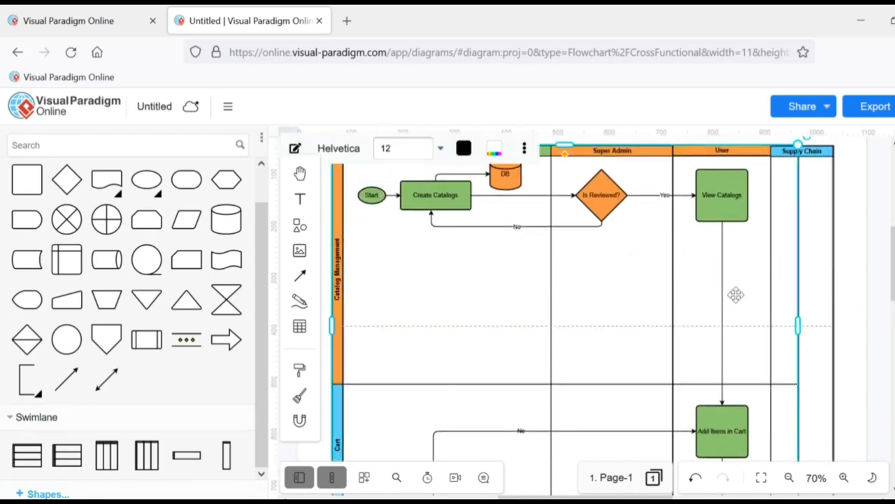
pyautogui.moveTo(798, 324); pyautogui.dragTo(851, 326)
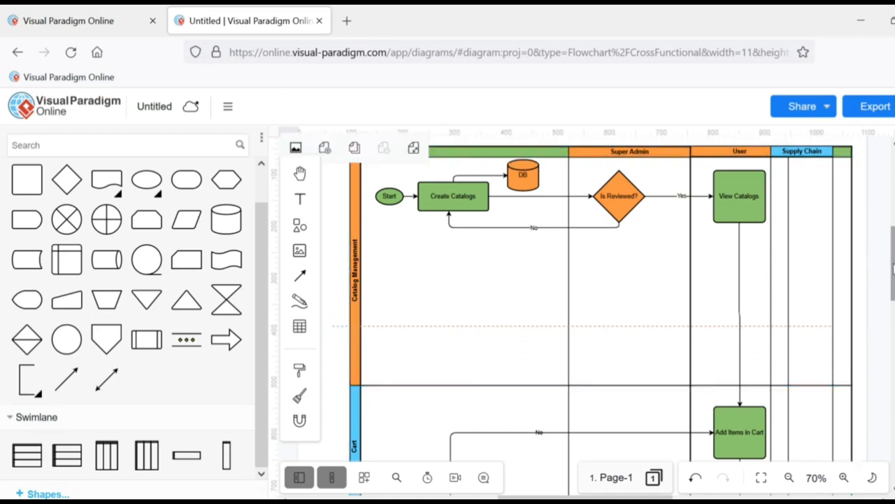
# Duplicate the Item Delivery to User box into the Supply Chain lane of the Delivery row and label it "Delivery Done".
pyautogui.scroll(-5, 772, 302)
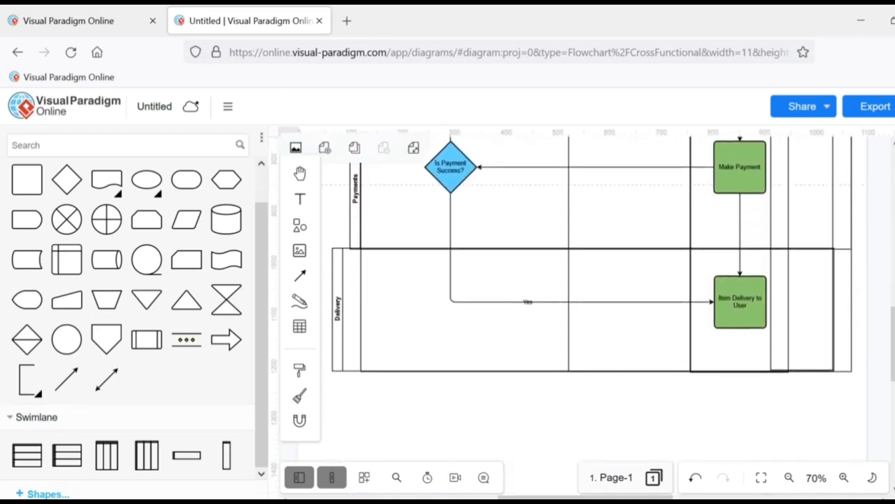
pyautogui.click(752, 299)
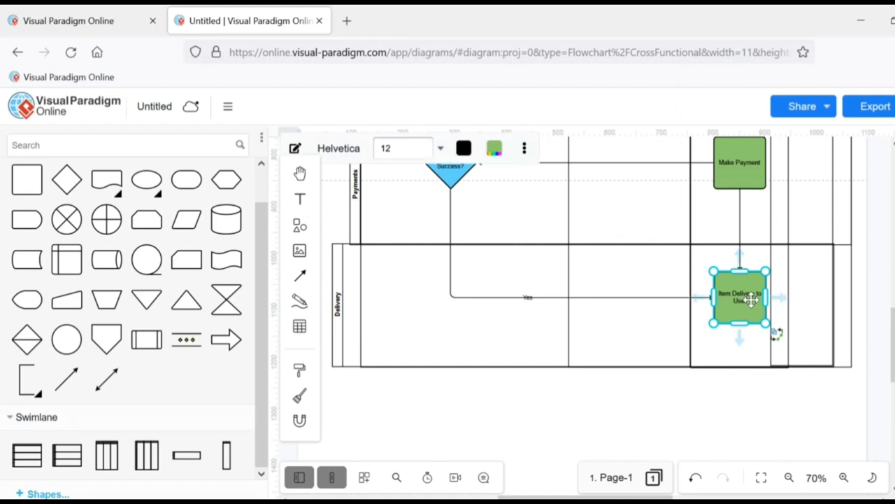
pyautogui.hotkey('ctrl', 'd')
pyautogui.moveTo(764, 315); pyautogui.dragTo(792, 288)
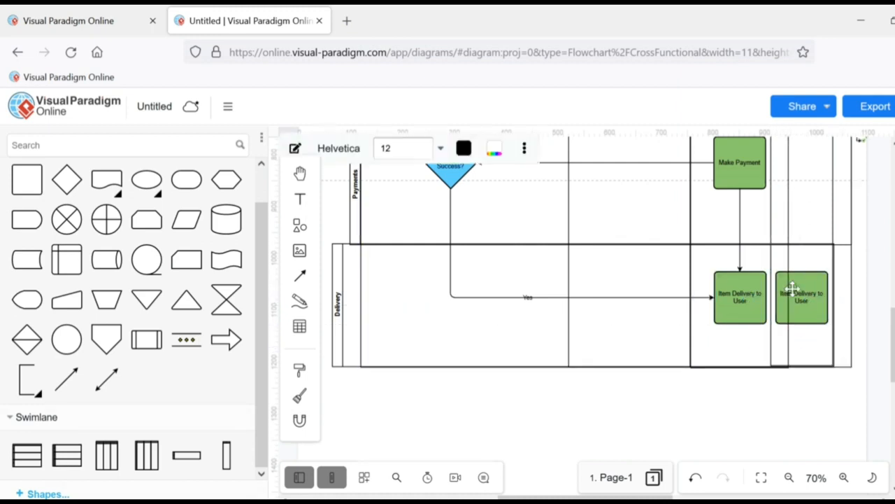
pyautogui.write('Don')
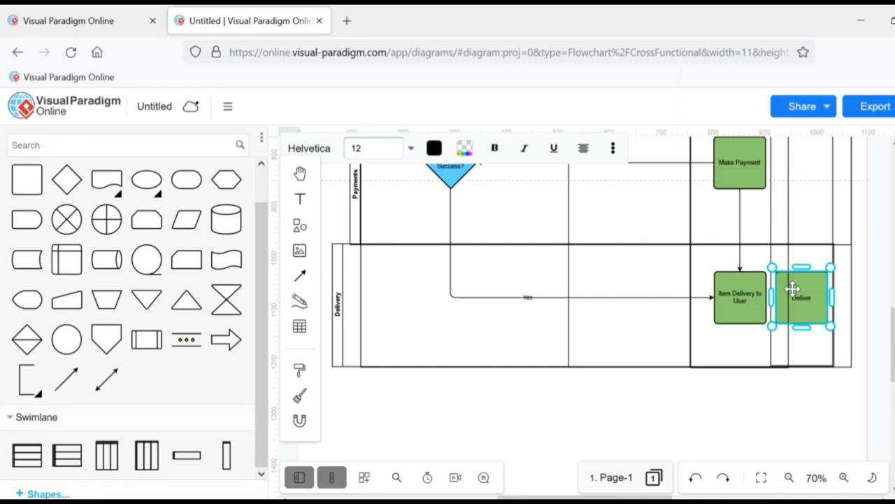
pyautogui.click(831, 392)
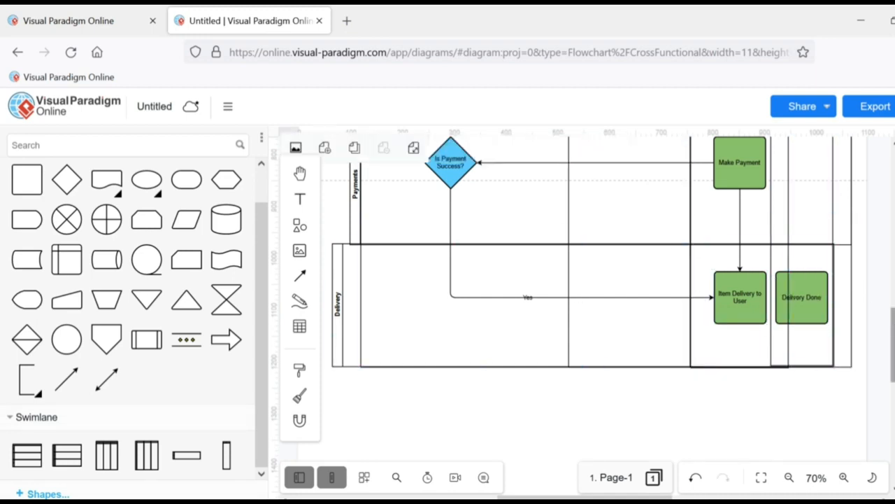
pyautogui.click(809, 304)
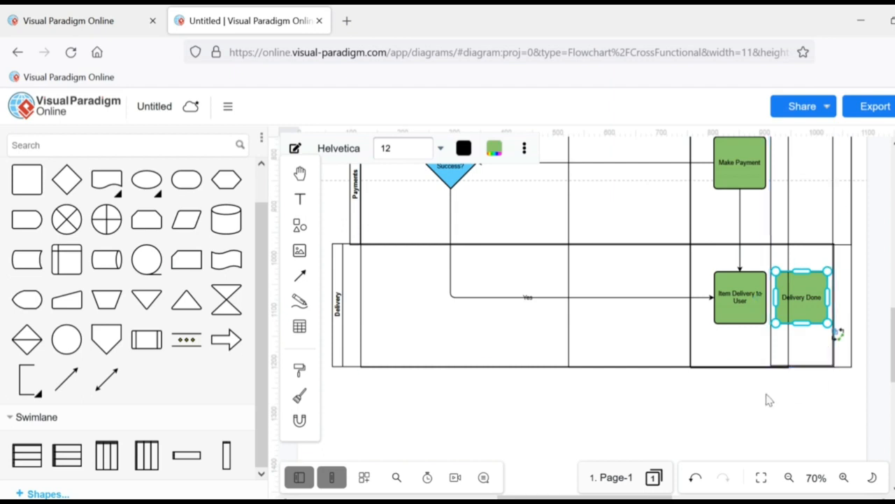
# Shift the Delivery row sideways until both of its ends line up with the Payments row above.
pyautogui.click(340, 261)
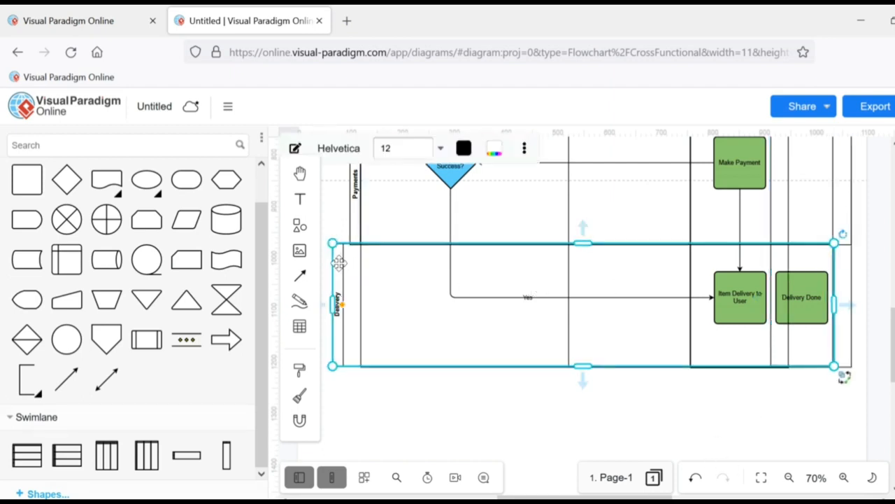
pyautogui.press('Right')
pyautogui.press('Right')
pyautogui.press('Right')
pyautogui.press('Right')
pyautogui.press('Right')
pyautogui.press('Right')
pyautogui.press('Right')
pyautogui.press('Right')
pyautogui.press('Right')
pyautogui.press('Right')
pyautogui.press('Right')
pyautogui.press('Right')
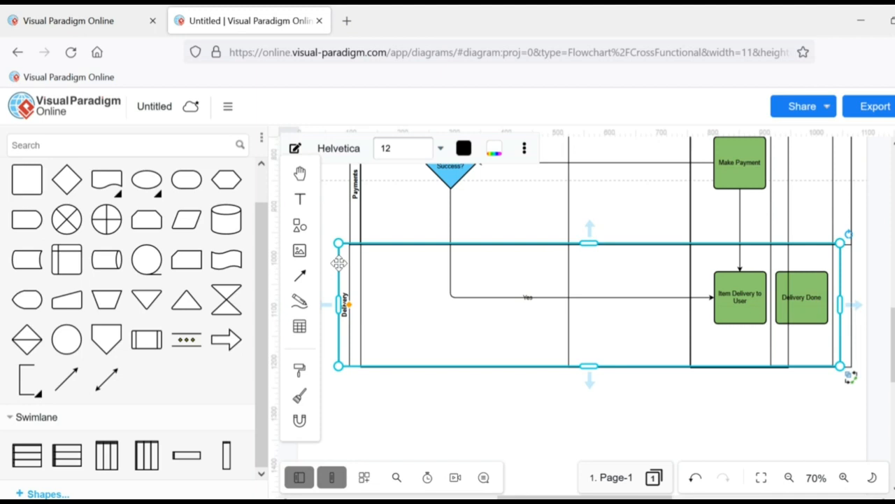
pyautogui.press('Right')
pyautogui.press('Right')
pyautogui.press('Right')
pyautogui.press('Right')
pyautogui.press('Right')
pyautogui.press('Right')
pyautogui.press('Right')
pyautogui.press('Right')
pyautogui.press('Right')
pyautogui.press('Right')
pyautogui.press('Right')
pyautogui.press('Right')
pyautogui.press('Right')
pyautogui.press('Right')
pyautogui.press('Right')
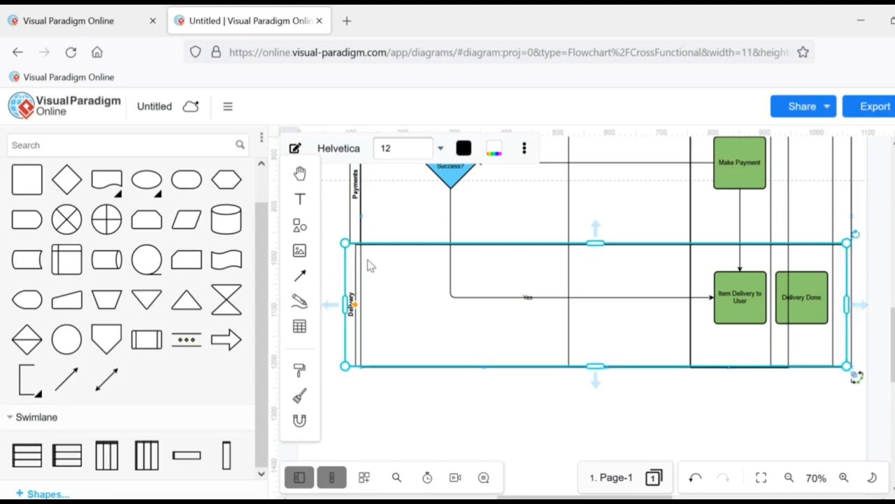
pyautogui.press('Right')
pyautogui.press('Right')
pyautogui.press('Right')
pyautogui.press('Right')
pyautogui.press('Right')
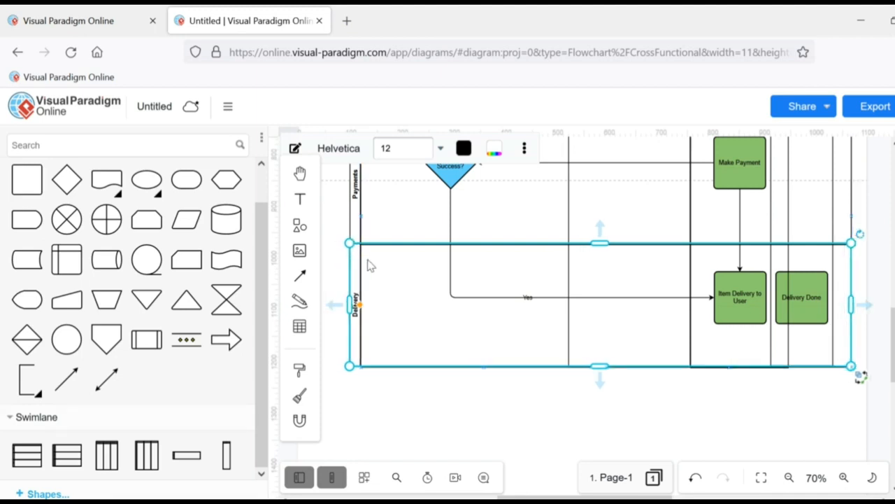
pyautogui.click(560, 413)
# Move the Delivery Done box slightly farther from Item Delivery to User within the Supply Chain lane.
pyautogui.click(824, 306)
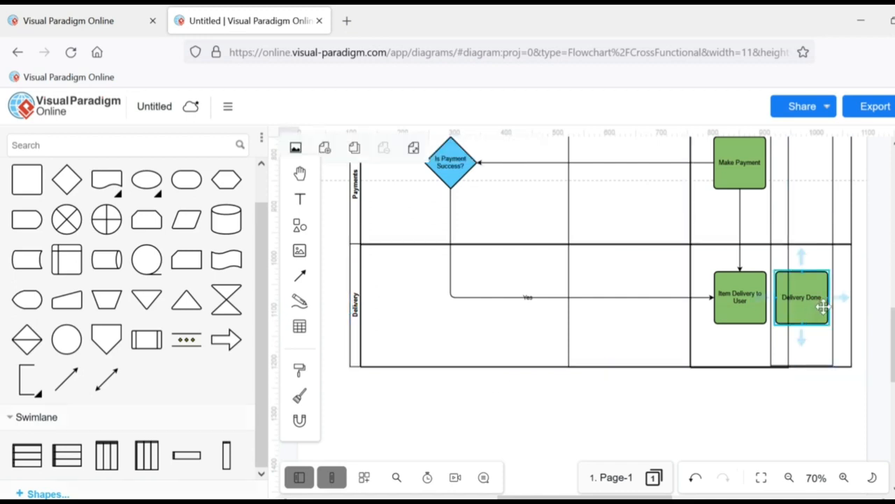
pyautogui.moveTo(824, 307)
pyautogui.mouseDown()
pyautogui.moveTo(763, 365)
pyautogui.moveTo(805, 336)
pyautogui.moveTo(825, 294)
pyautogui.moveTo(829, 314)
pyautogui.mouseUp()
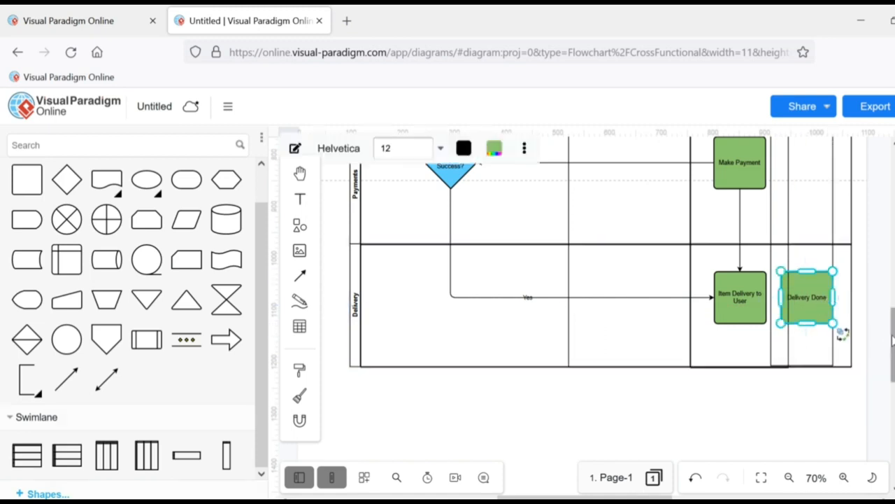
pyautogui.moveTo(893, 342); pyautogui.dragTo(894, 238)
pyautogui.scroll(-10, 844, 388)
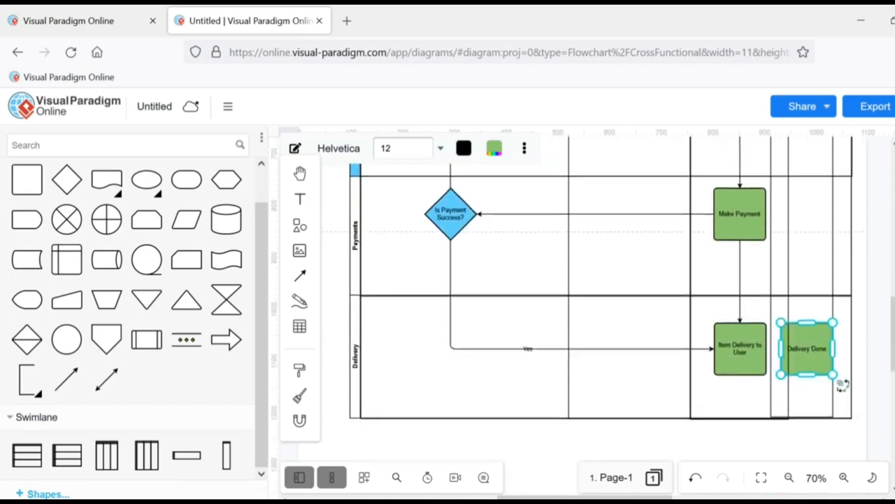
pyautogui.click(809, 430)
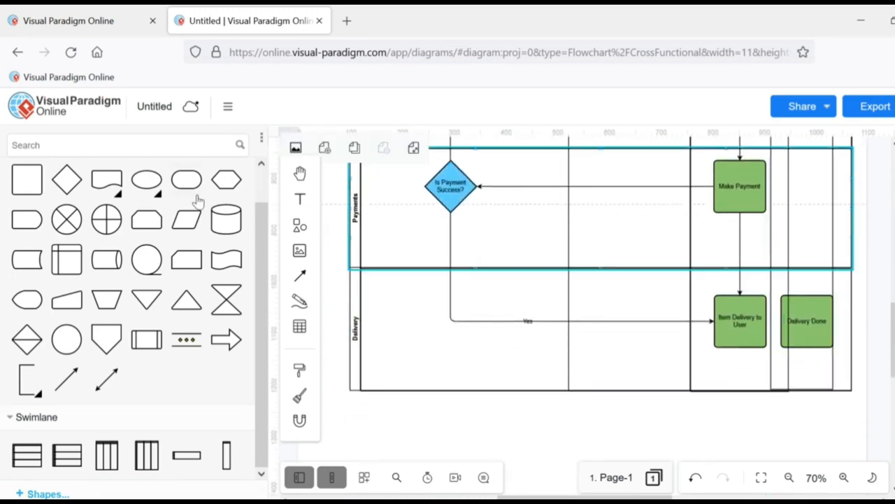
# Add a Terminator shape directly below the Delivery Done box and label it "End".
pyautogui.moveTo(179, 187)
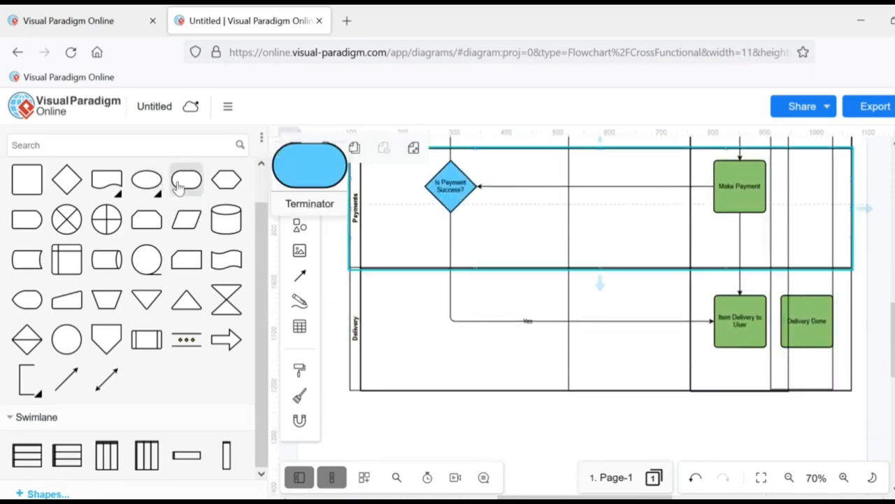
pyautogui.moveTo(179, 186); pyautogui.dragTo(794, 374)
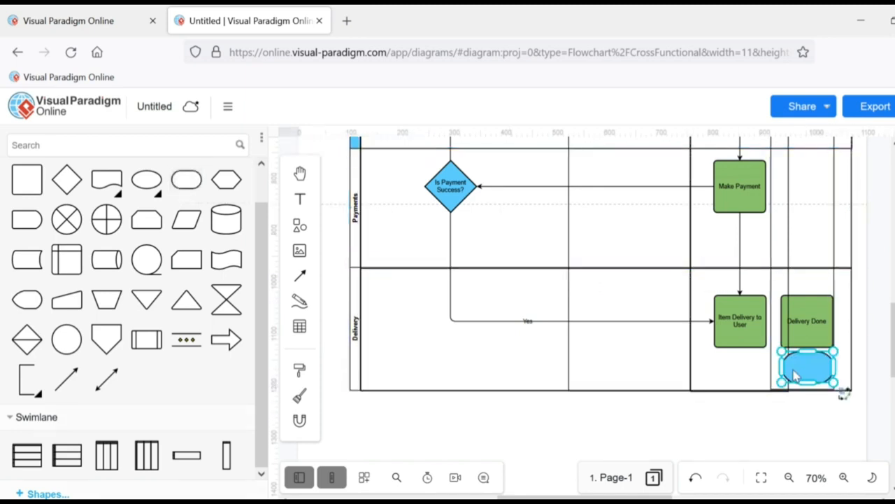
pyautogui.click(801, 371)
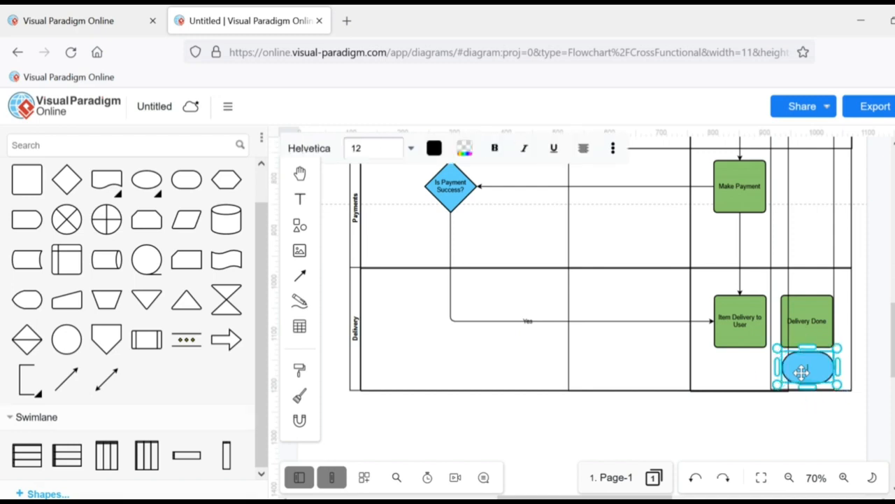
pyautogui.click(813, 414)
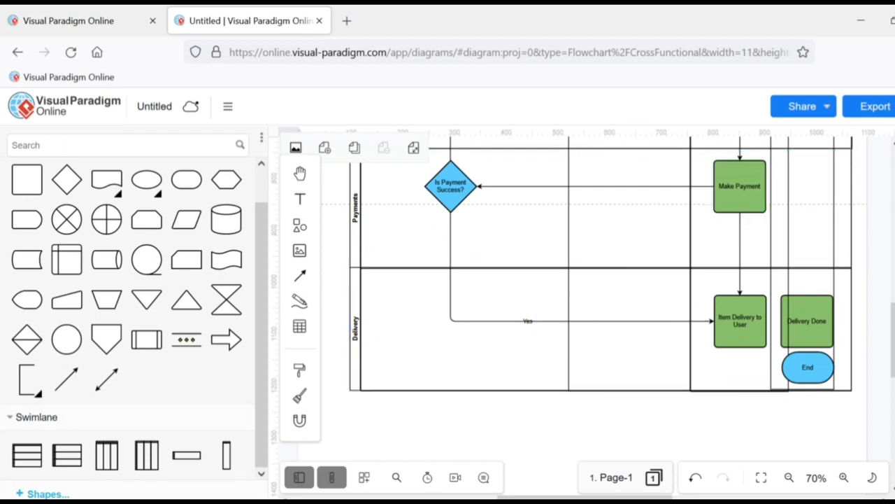
# Fill the End terminator with bright red.
pyautogui.click(805, 371)
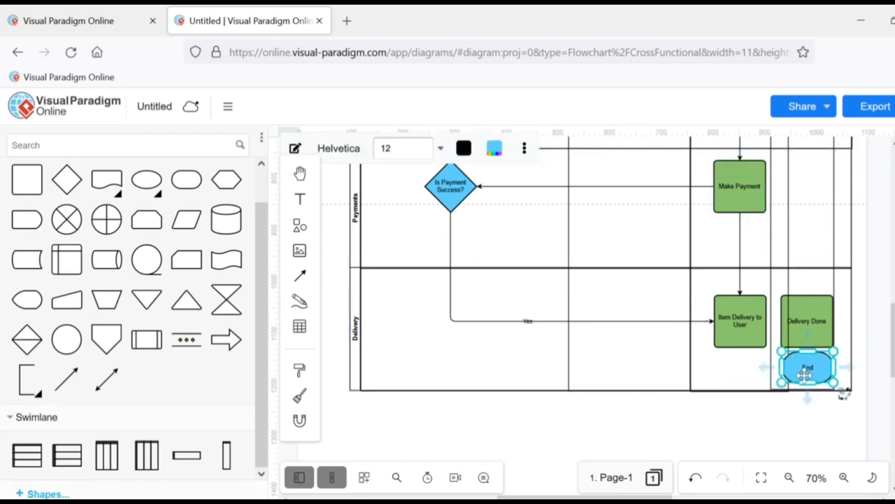
pyautogui.click(496, 154)
pyautogui.click(719, 190)
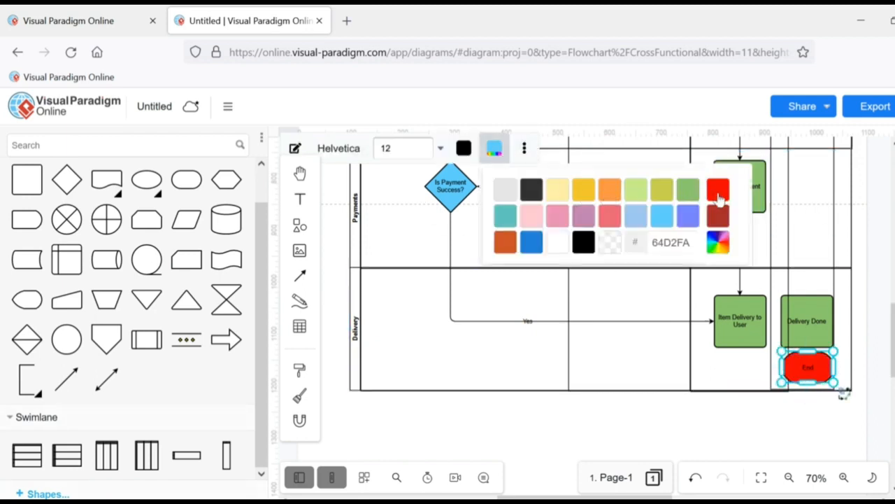
pyautogui.click(694, 416)
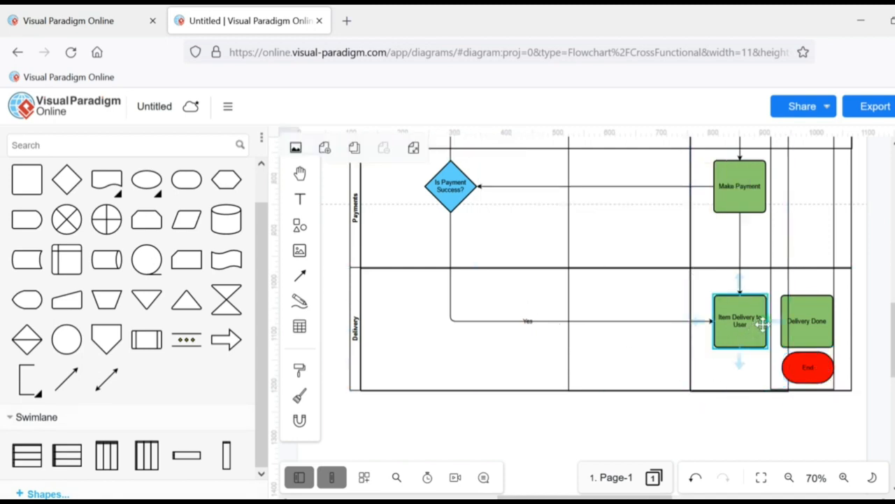
# Connect Item Delivery to User to Delivery Done, and Delivery Done to the End terminator.
pyautogui.moveTo(769, 327); pyautogui.dragTo(804, 325)
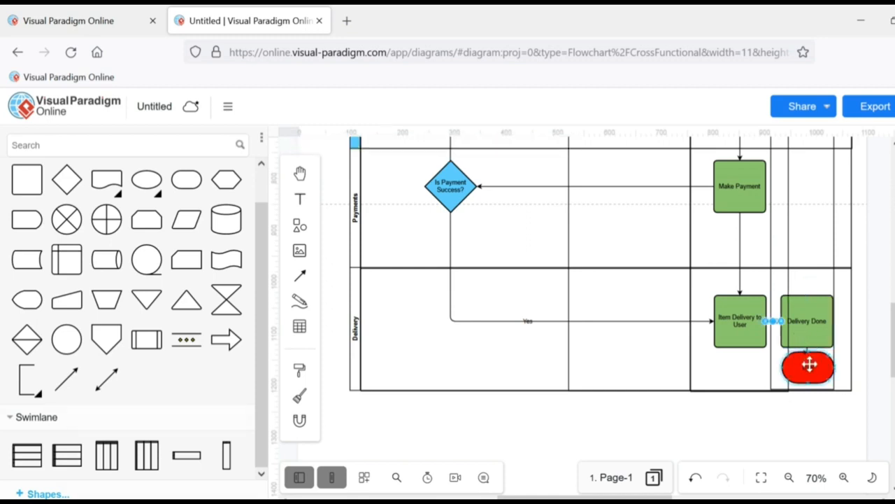
# Nudge the End terminator down and reduce its height from the upper edge to lengthen the arrow from Delivery Done.
pyautogui.click(809, 370)
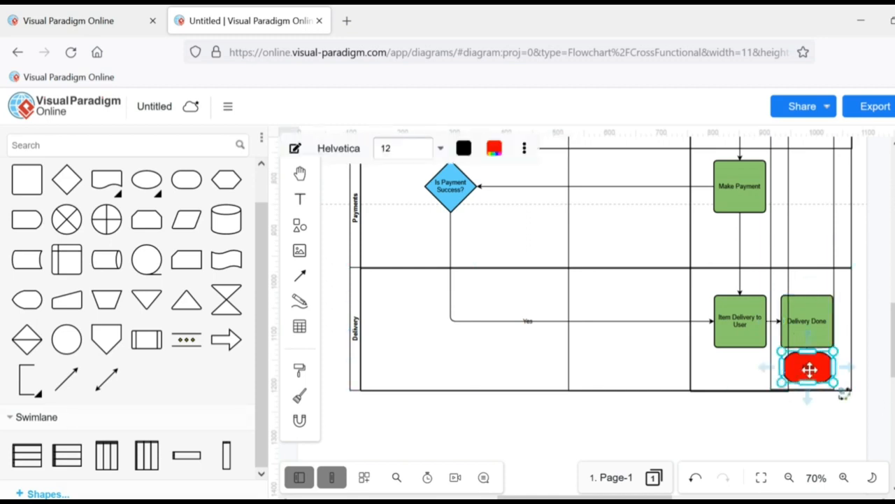
pyautogui.press('Down')
pyautogui.press('Down')
pyautogui.press('Down')
pyautogui.press('Down')
pyautogui.press('Down')
pyautogui.press('Down')
pyautogui.press('Down')
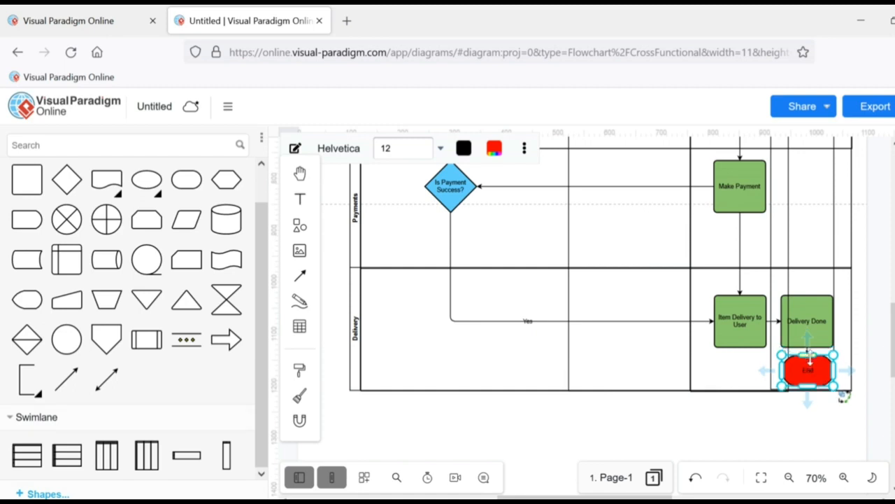
pyautogui.moveTo(808, 357); pyautogui.dragTo(810, 370)
pyautogui.click(880, 431)
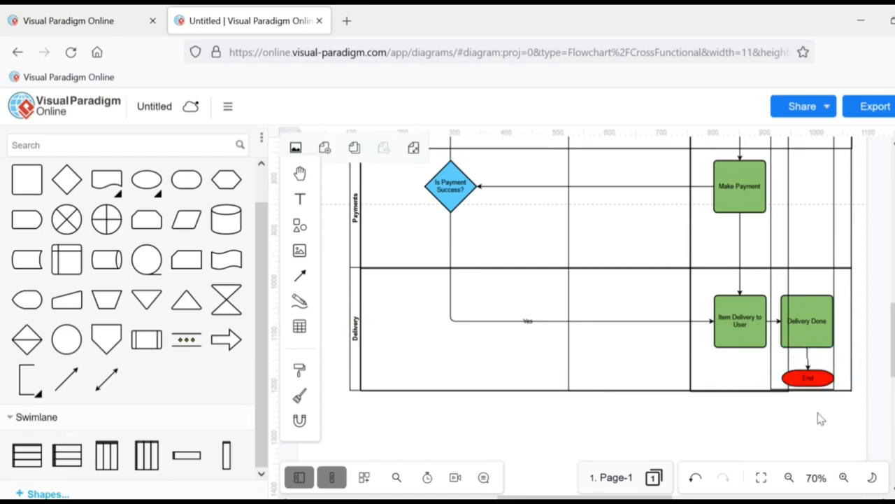
# Try to save the diagram and dismiss the workspace login prompt.
pyautogui.hotkey('ctrl', 's')
pyautogui.click(696, 235)
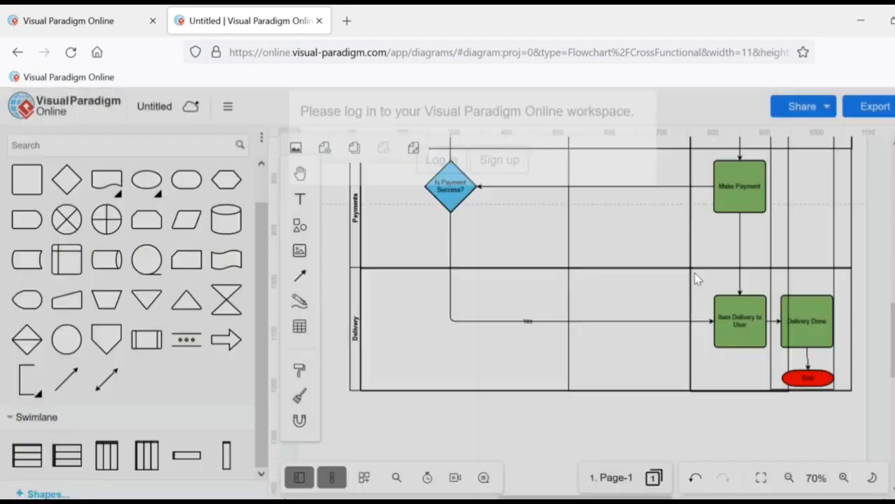
# Review the flowchart from the lane headers and Catalog Management row downward.
pyautogui.scroll(10, 601, 293)
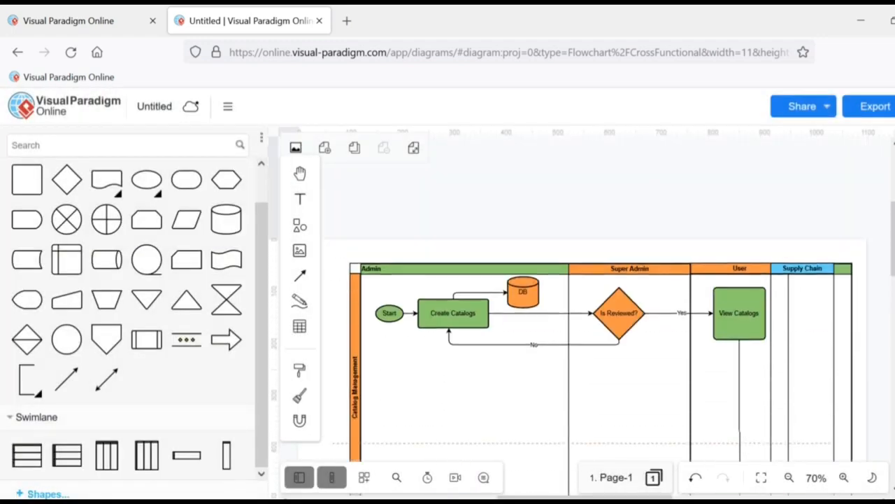
pyautogui.scroll(-1, 601, 294)
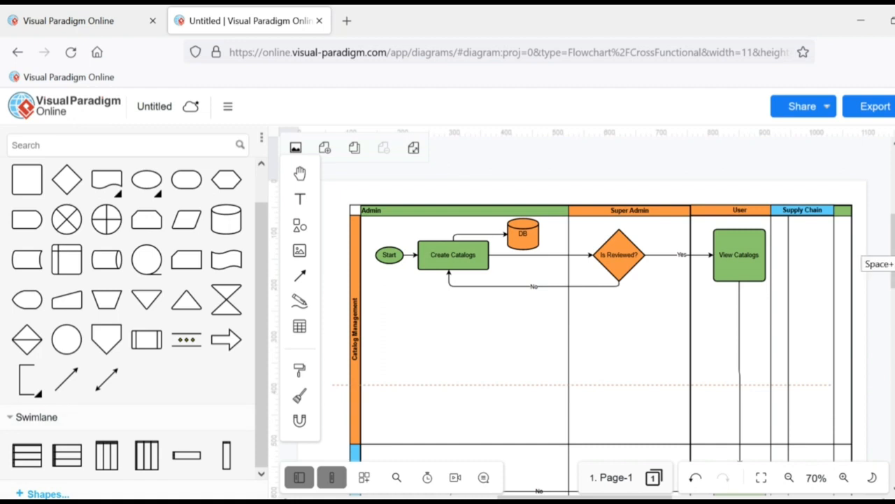